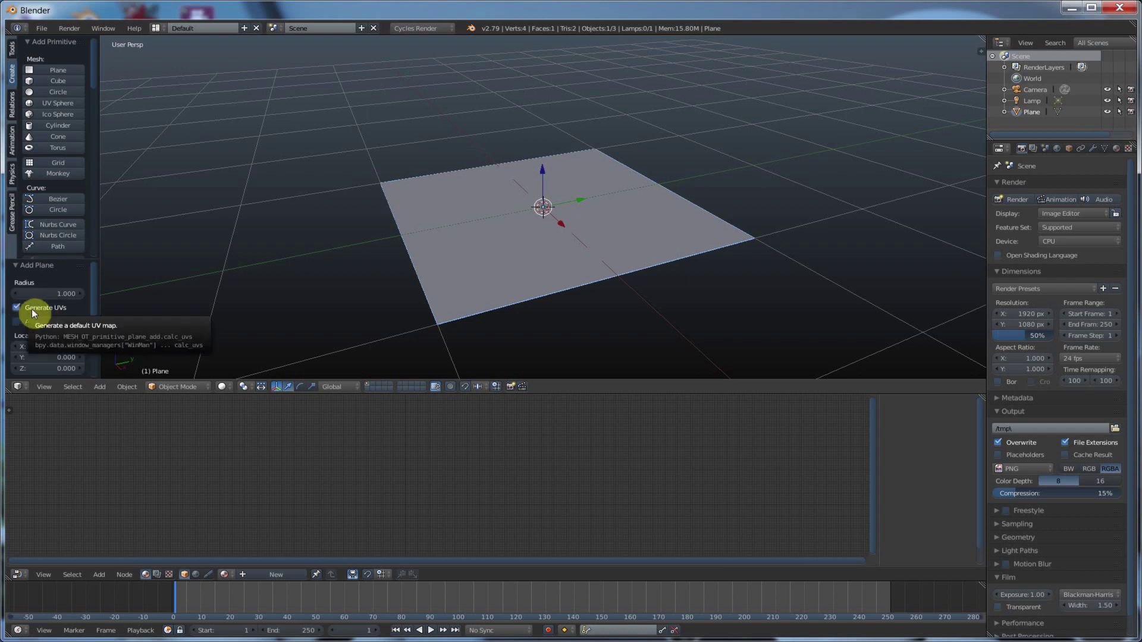
Step: Create a new material for the plane
{"action": "mouse_move", "coordinate": [93, 294]}
{"action": "left_mouse_down"}
{"action": "mouse_move", "coordinate": [93, 347]}
{"action": "mouse_move", "coordinate": [91, 298]}
{"action": "left_mouse_up"}
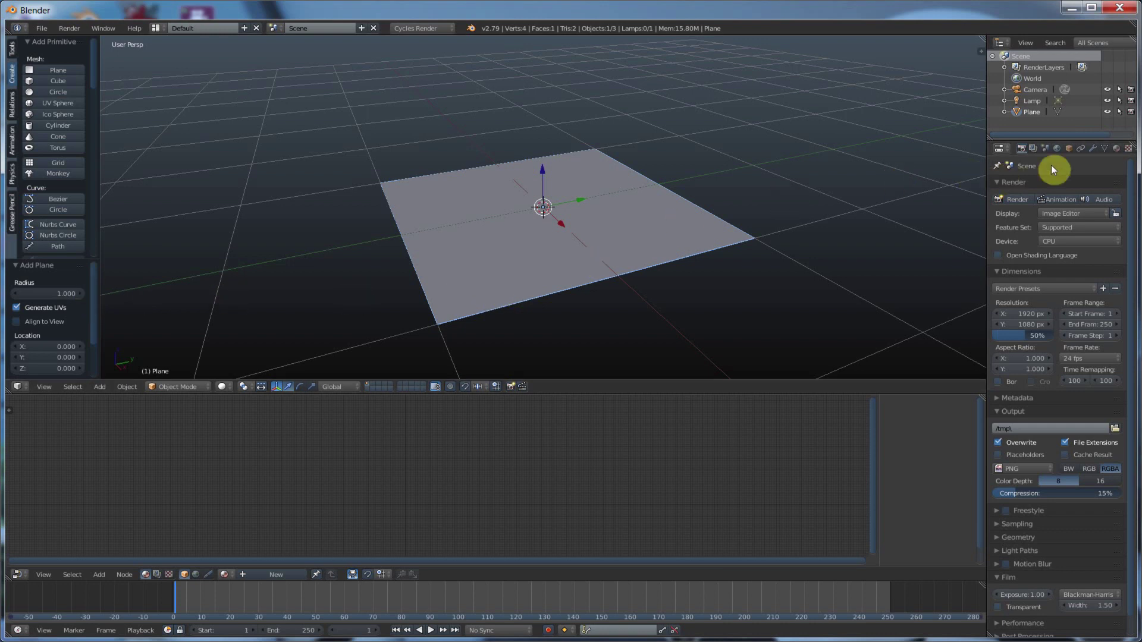
{"action": "left_click", "coordinate": [1117, 149]}
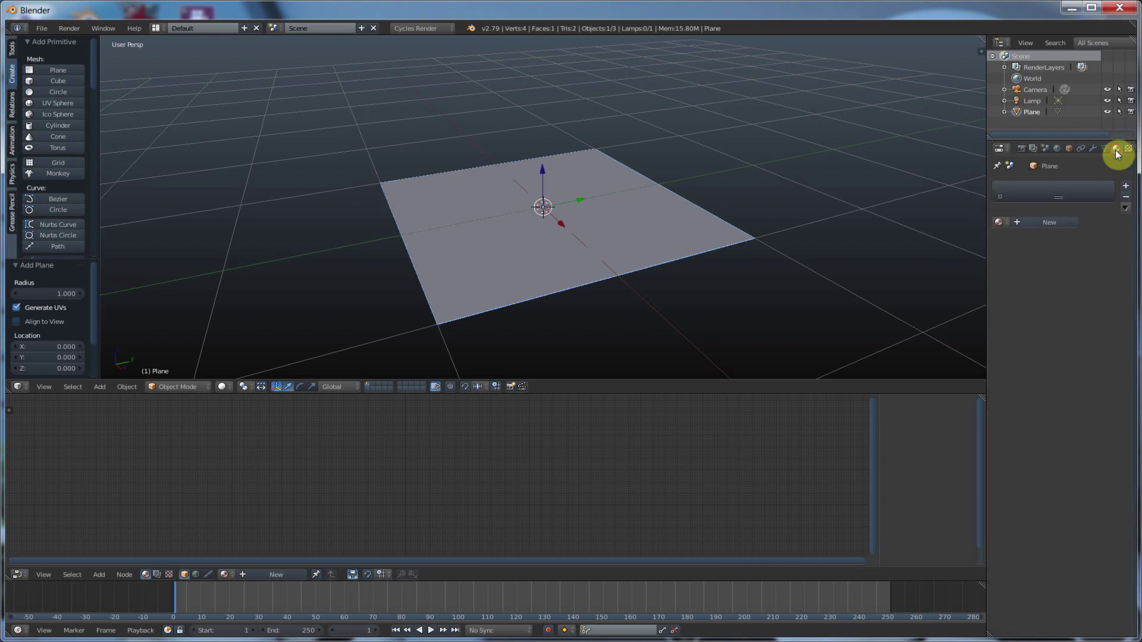
{"action": "left_click", "coordinate": [1047, 222]}
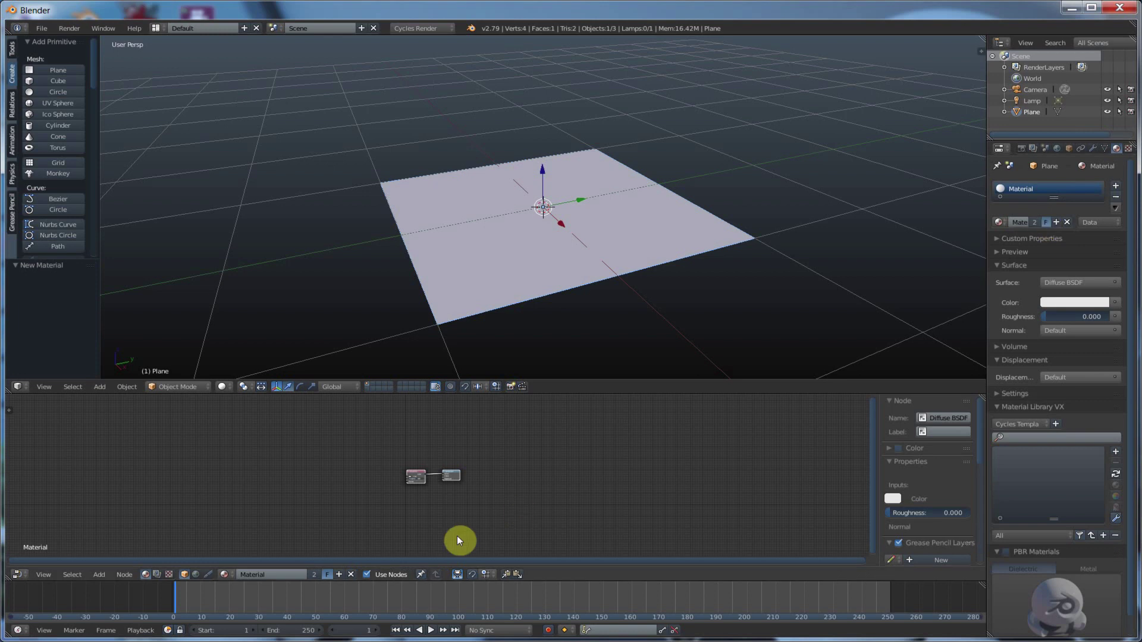
Step: Rearrange the material's nodes so Diffuse BSDF sits beside Material Output with a clear gap between them
{"action": "scroll", "coordinate": [446, 522], "scroll_direction": "up", "scroll_amount": 2}
{"action": "scroll", "coordinate": [446, 521], "scroll_direction": "up", "scroll_amount": 5}
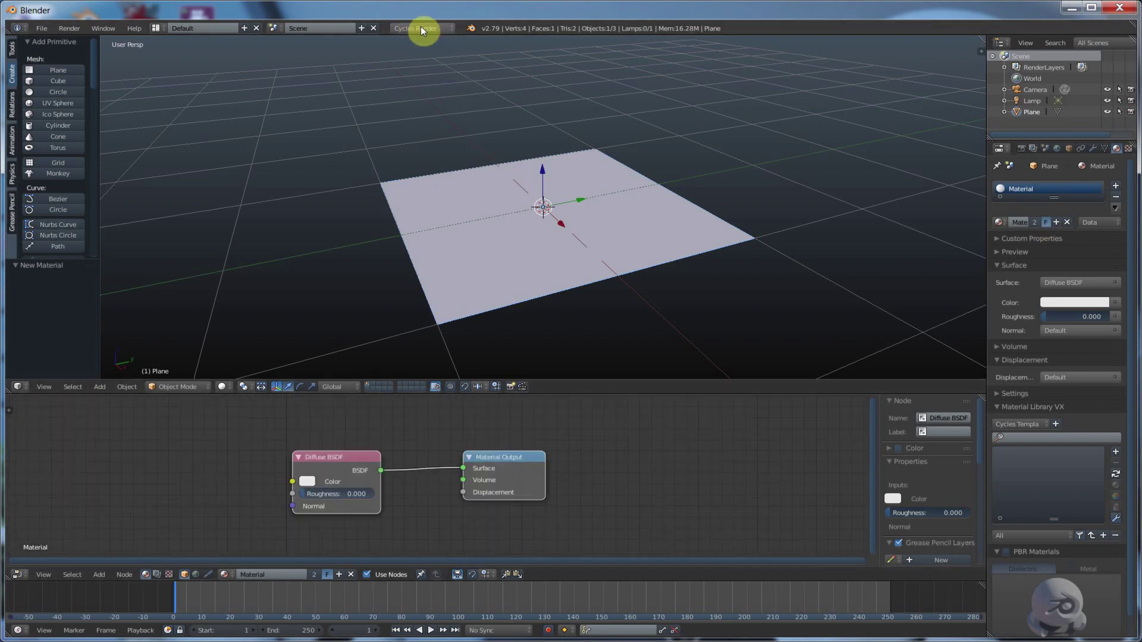
{"action": "scroll", "coordinate": [384, 510], "scroll_direction": "up", "scroll_amount": 1}
{"action": "middle_click_drag", "start_coordinate": [401, 502], "coordinate": [503, 493]}
{"action": "left_click_drag", "start_coordinate": [597, 451], "coordinate": [618, 427]}
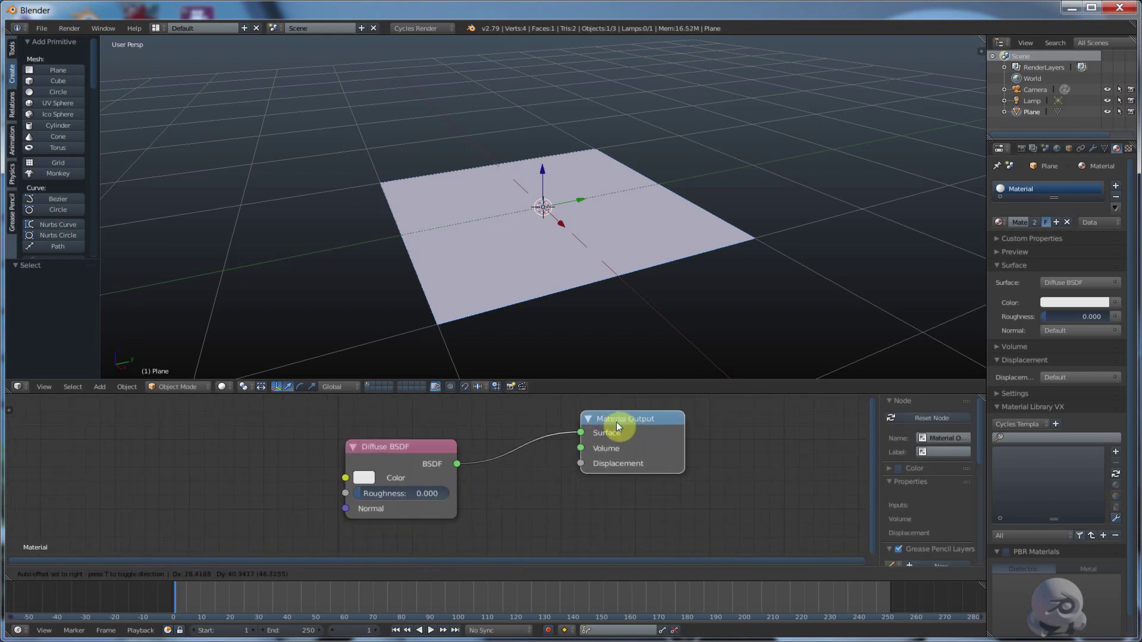
{"action": "left_click_drag", "start_coordinate": [402, 451], "coordinate": [456, 447]}
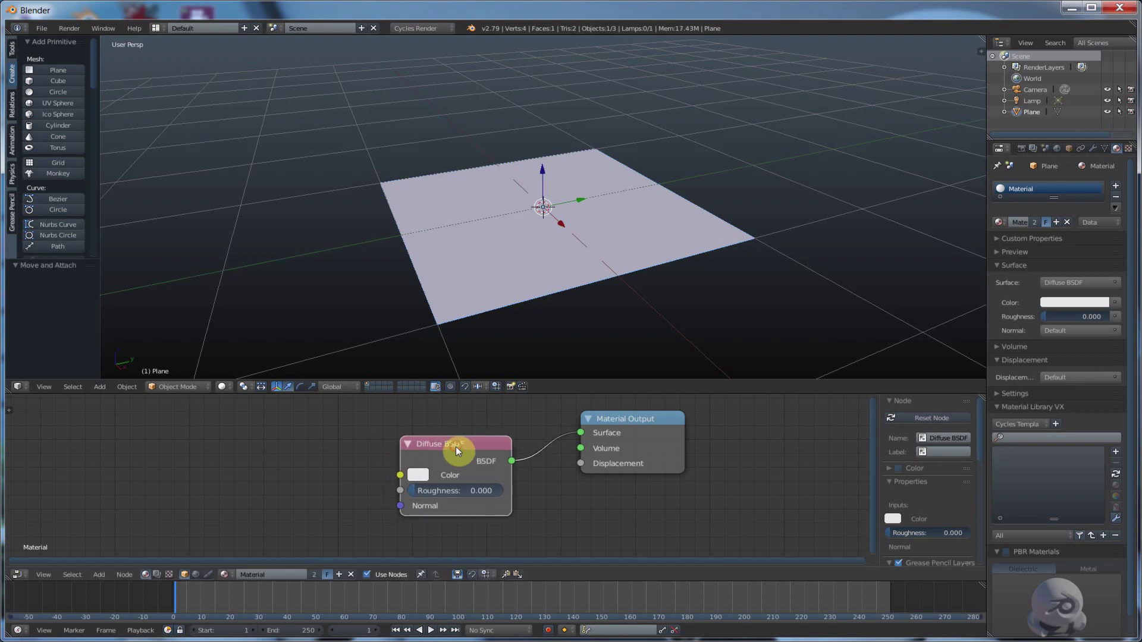
{"action": "left_click_drag", "start_coordinate": [658, 421], "coordinate": [670, 419]}
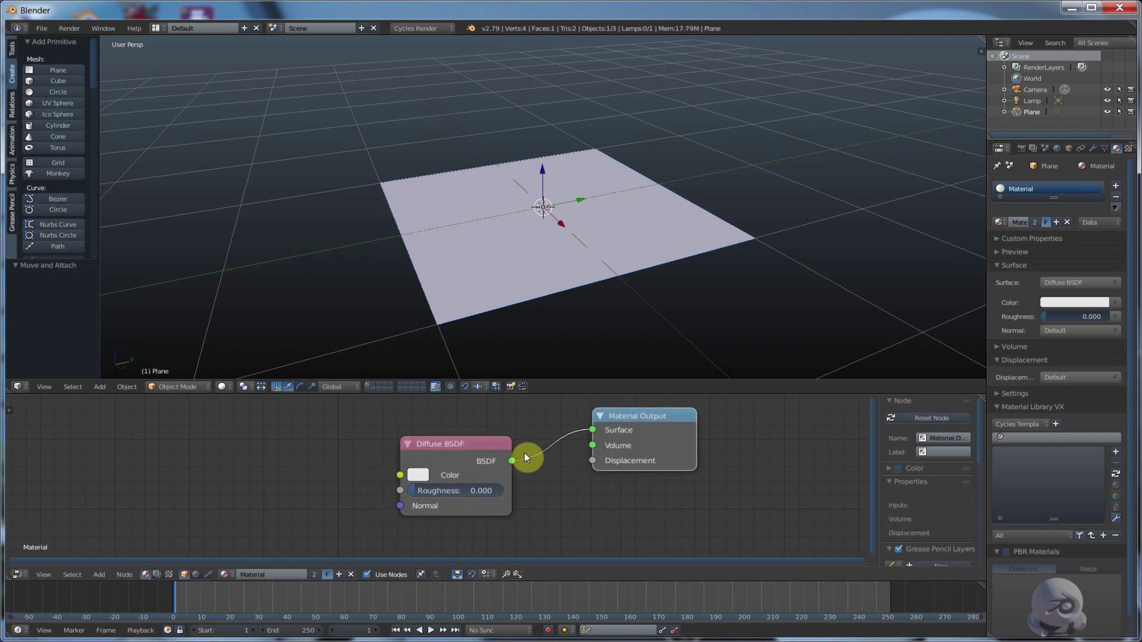
Step: Preview the plane in Rendered viewport shading and set the lamp colour's V value to 15
{"action": "left_click", "coordinate": [224, 387]}
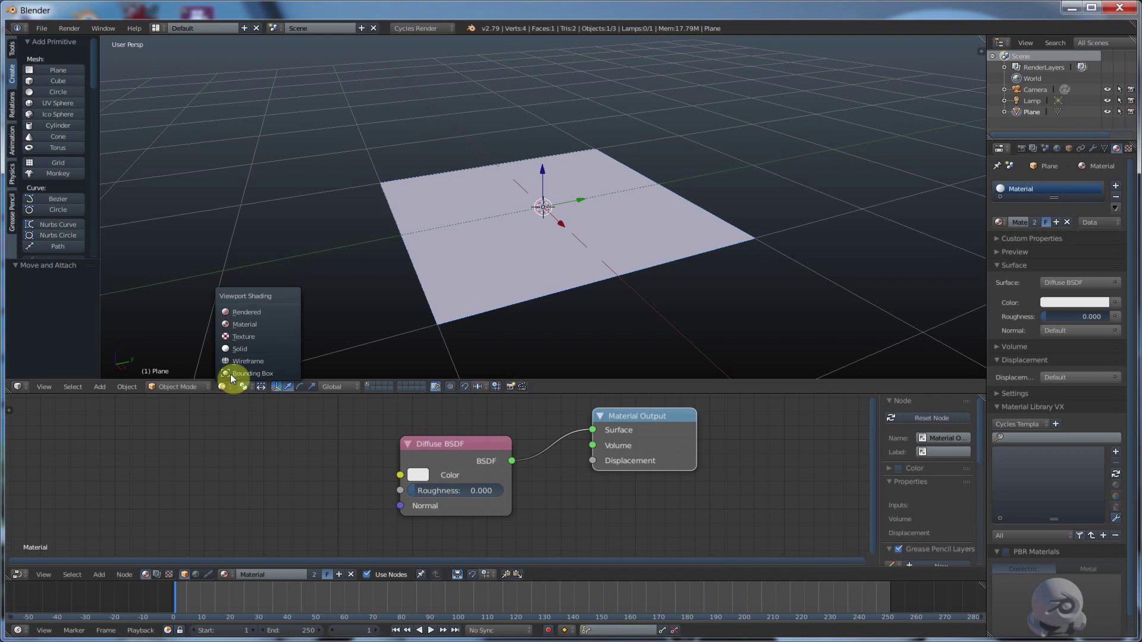
{"action": "left_click", "coordinate": [238, 312]}
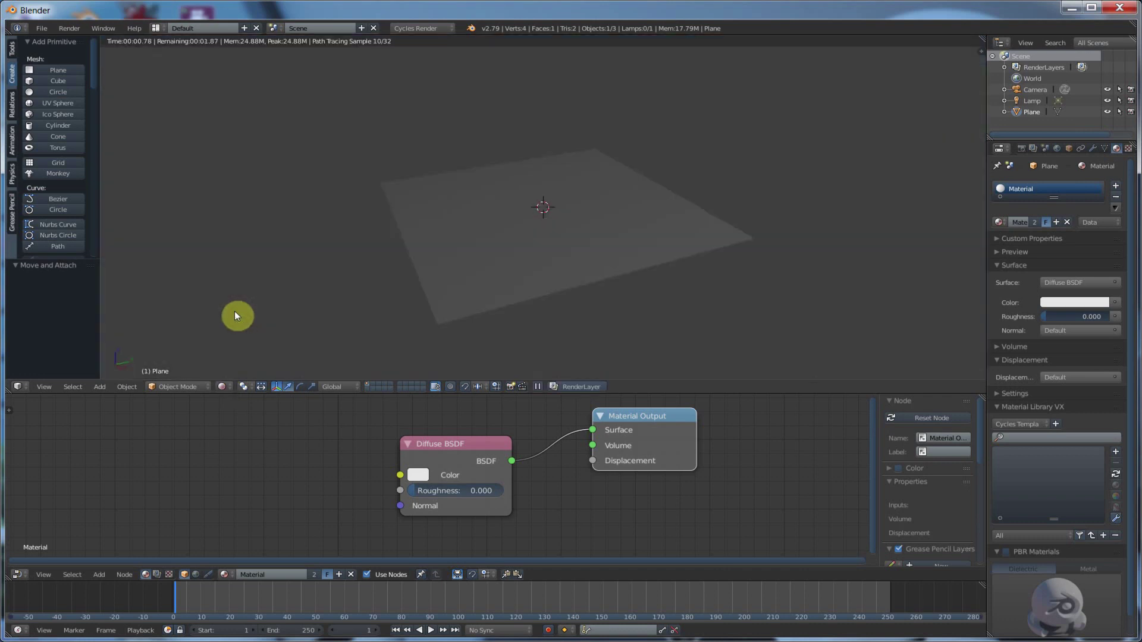
{"action": "left_click", "coordinate": [1031, 101]}
{"action": "left_click", "coordinate": [1076, 320]}
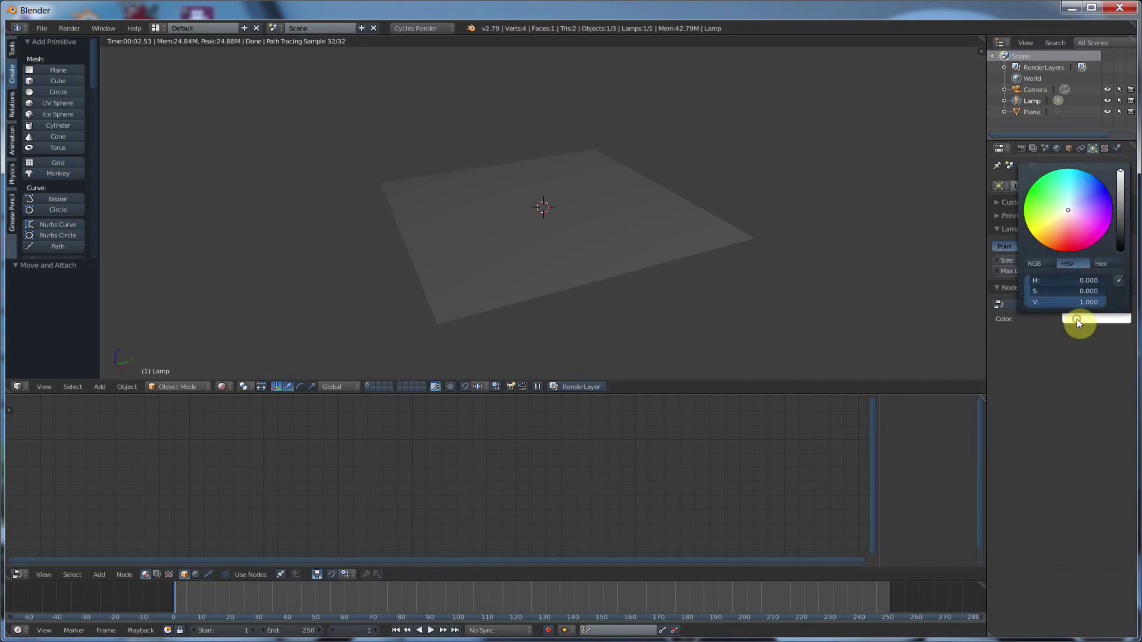
{"action": "left_click", "coordinate": [1083, 300]}
{"action": "type", "text": "15"}
{"action": "key", "text": "Return"}
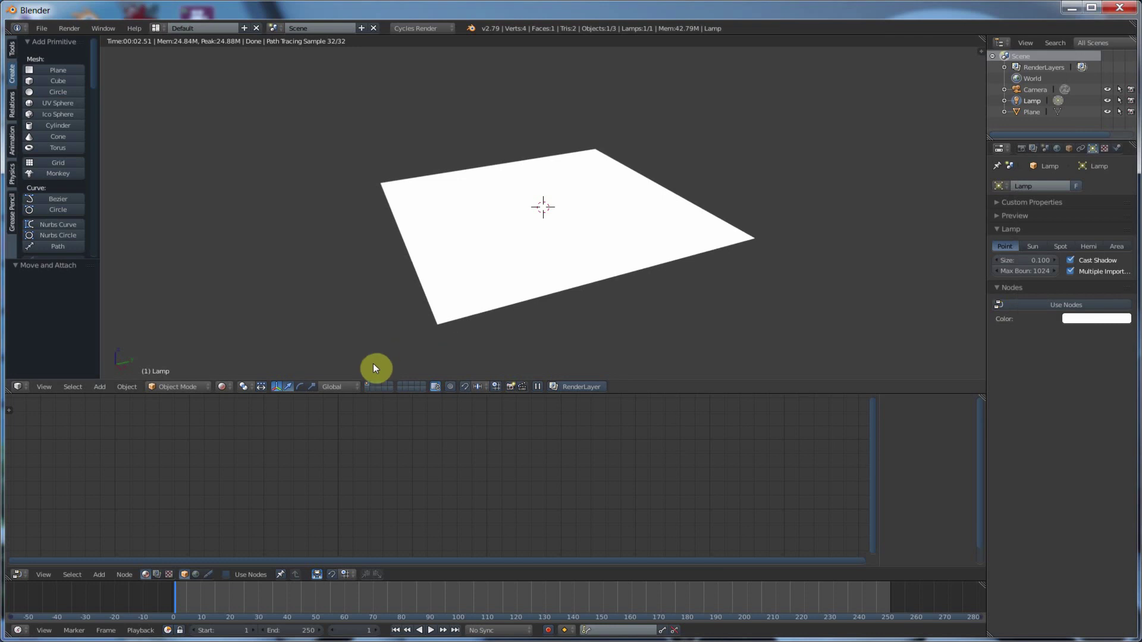
Step: Switch the viewport to Material shading and change the plane's Diffuse BSDF colour to light blue
{"action": "left_click", "coordinate": [223, 387]}
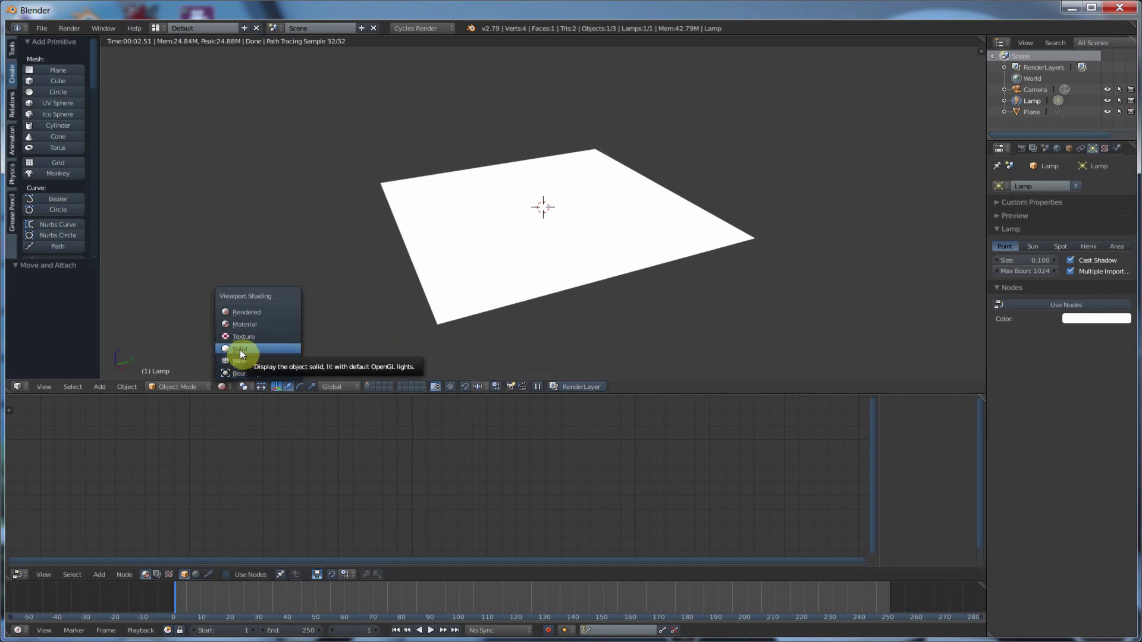
{"action": "left_click", "coordinate": [240, 326]}
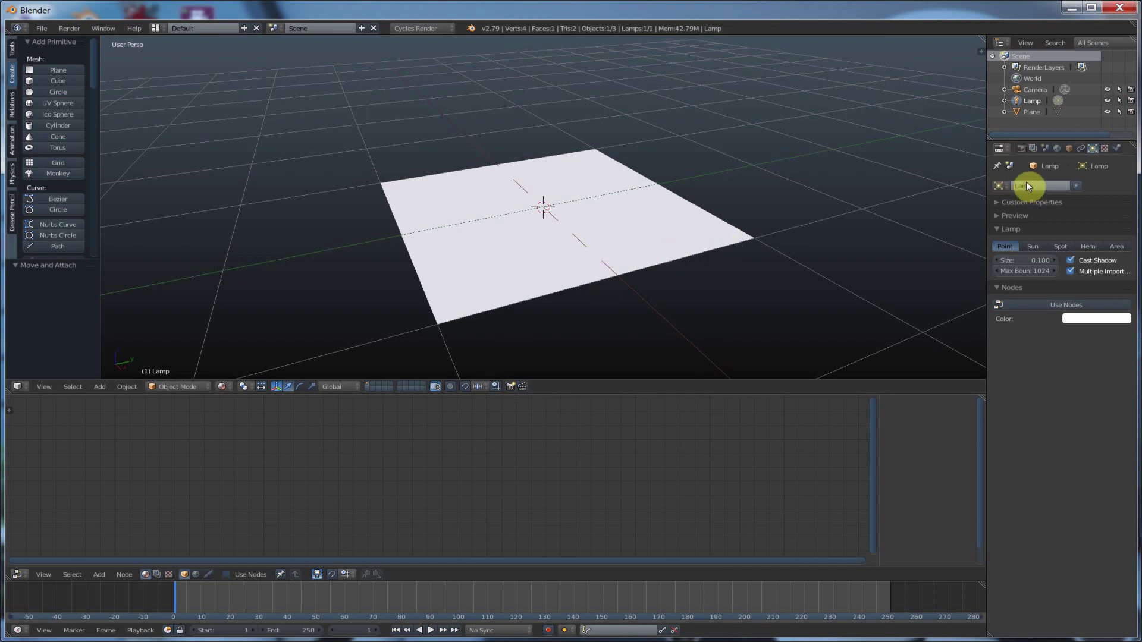
{"action": "left_click", "coordinate": [1034, 112]}
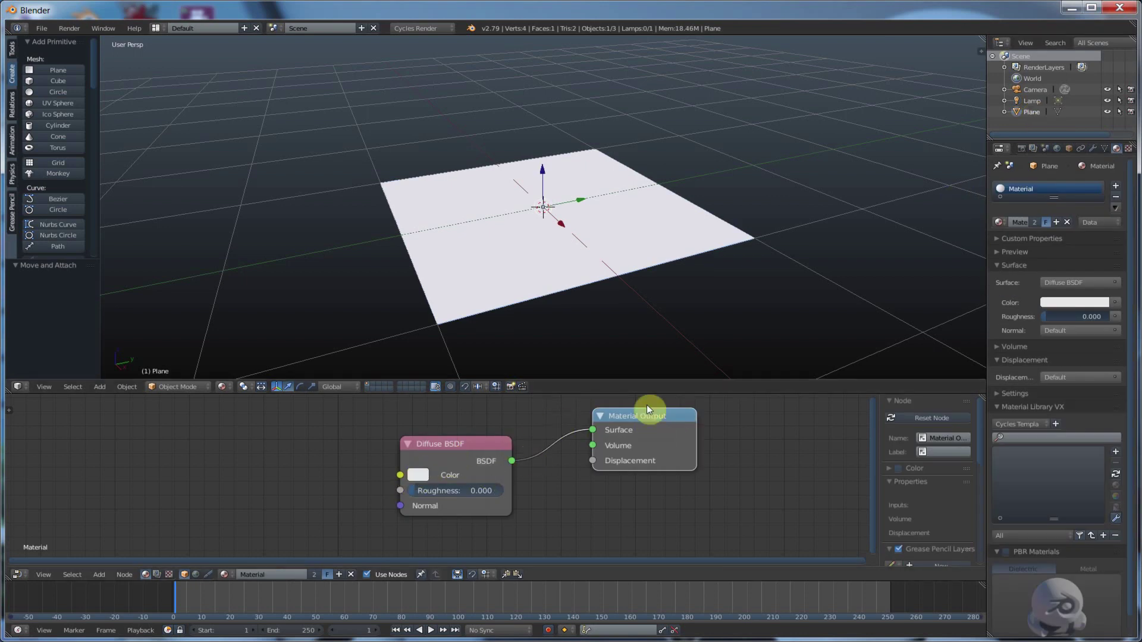
{"action": "left_click_drag", "start_coordinate": [459, 448], "coordinate": [488, 453]}
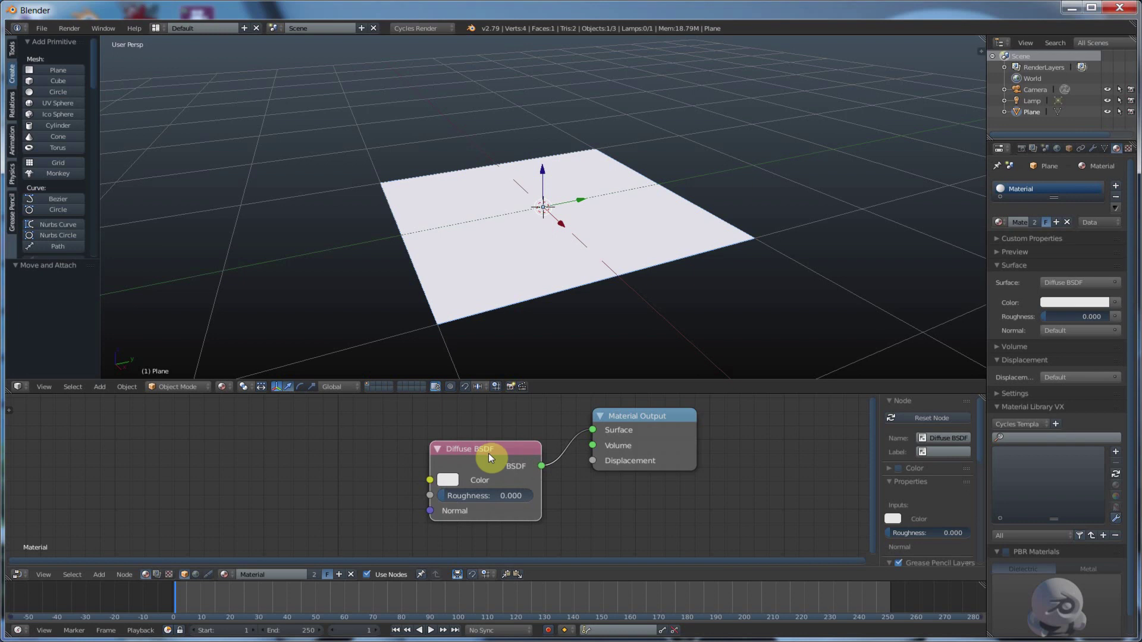
{"action": "left_click", "coordinate": [446, 480]}
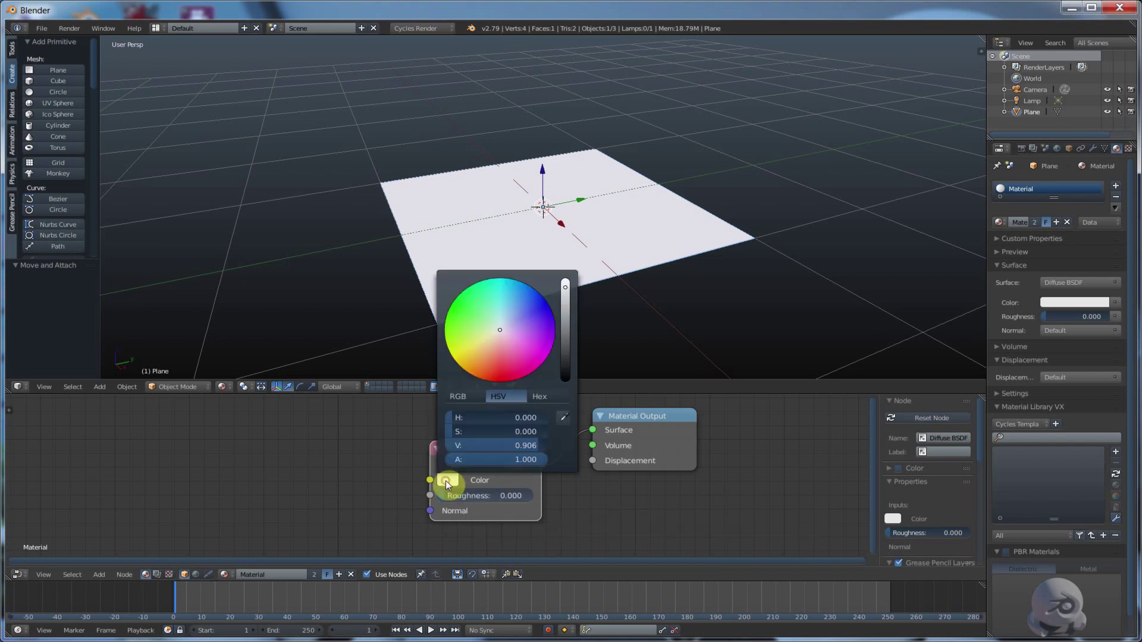
{"action": "mouse_move", "coordinate": [515, 320]}
{"action": "left_mouse_down"}
{"action": "mouse_move", "coordinate": [526, 304]}
{"action": "mouse_move", "coordinate": [466, 316]}
{"action": "mouse_move", "coordinate": [524, 354]}
{"action": "mouse_move", "coordinate": [546, 314]}
{"action": "mouse_move", "coordinate": [554, 321]}
{"action": "mouse_move", "coordinate": [515, 282]}
{"action": "left_mouse_up"}
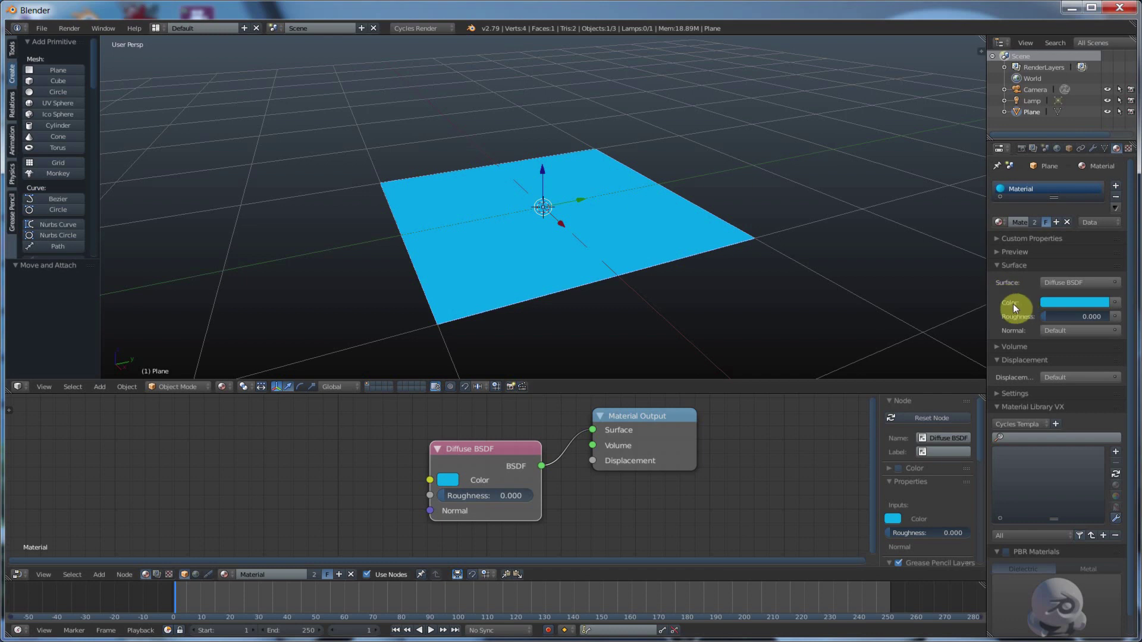
Step: Assign a Checker Texture to the plane's diffuse colour and preview it in Rendered shading
{"action": "left_click", "coordinate": [1117, 305]}
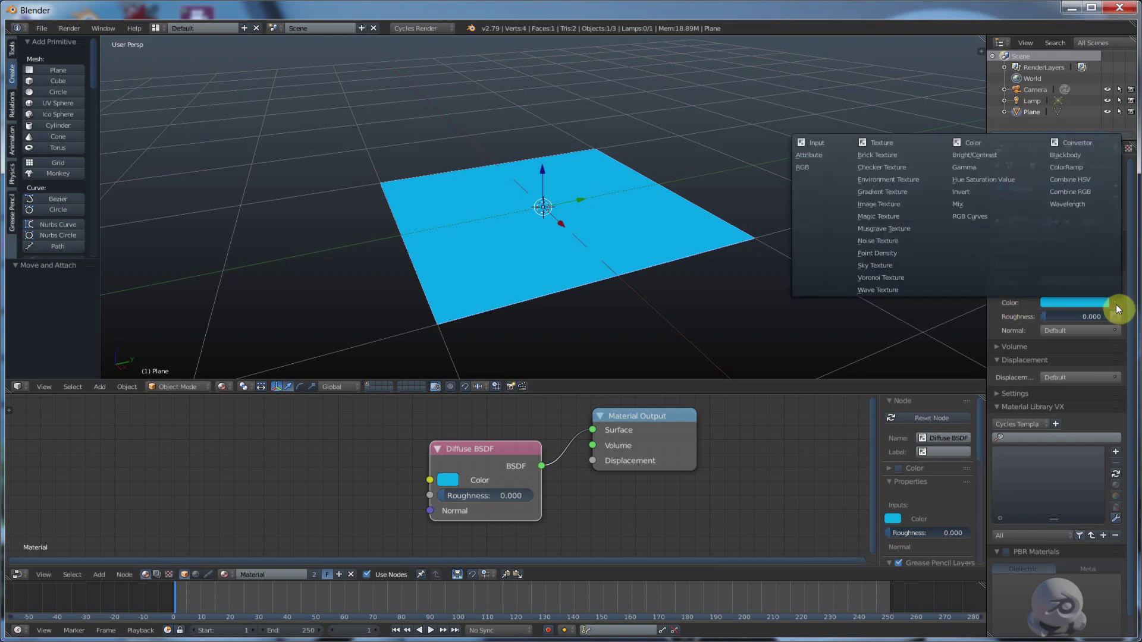
{"action": "left_click", "coordinate": [869, 169]}
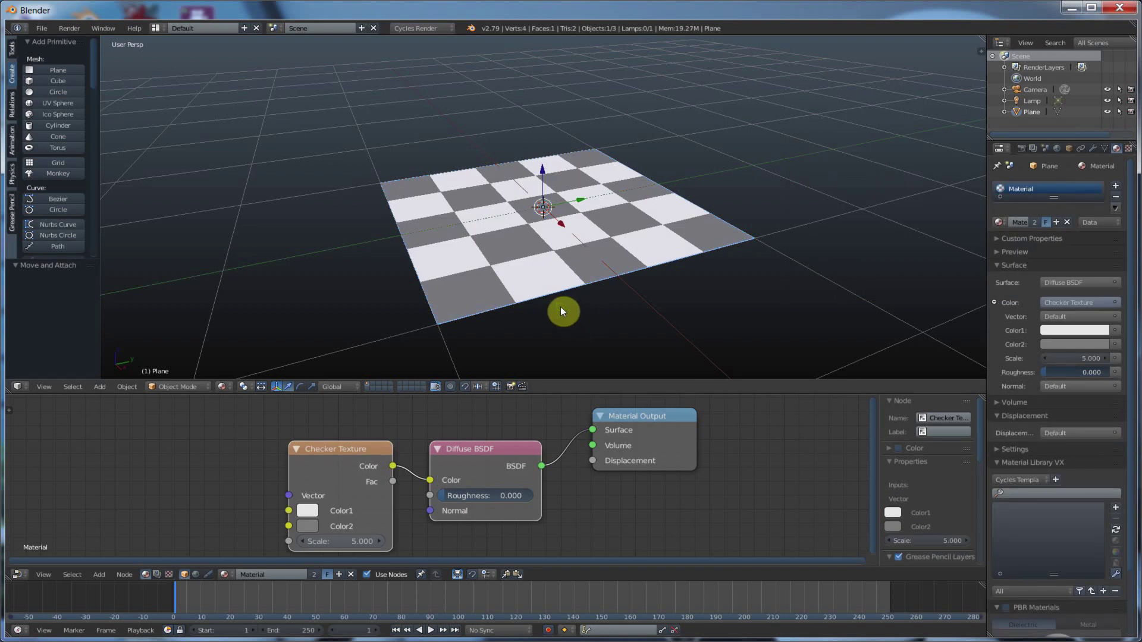
{"action": "middle_click_drag", "start_coordinate": [560, 307], "coordinate": [499, 298]}
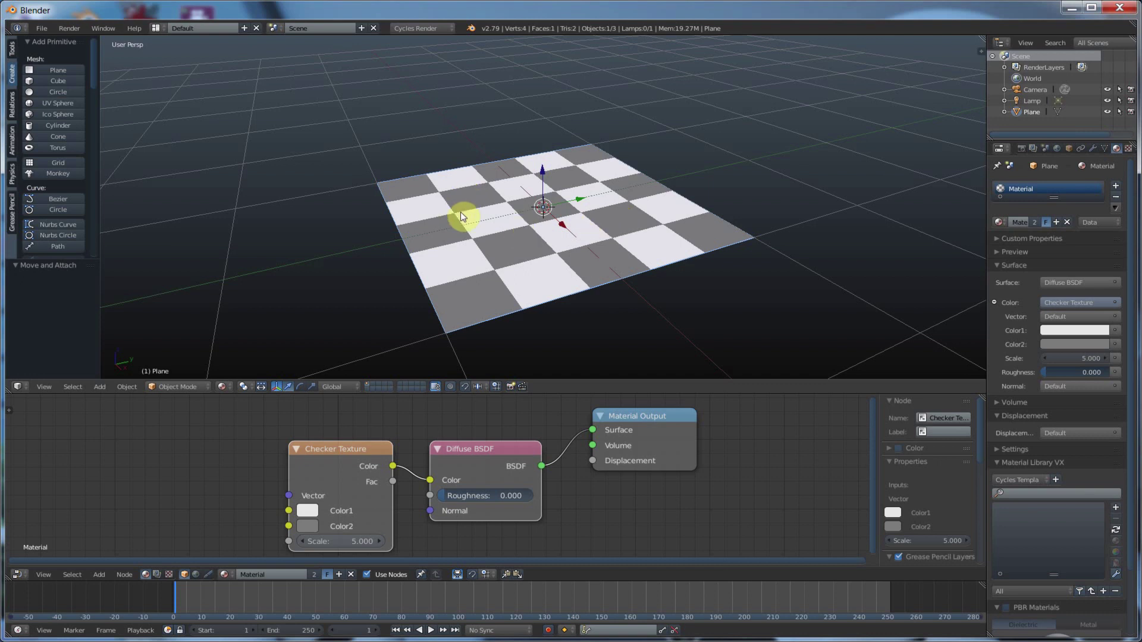
{"action": "middle_click_drag", "start_coordinate": [527, 270], "coordinate": [512, 271]}
{"action": "key", "text": "shift+z"}
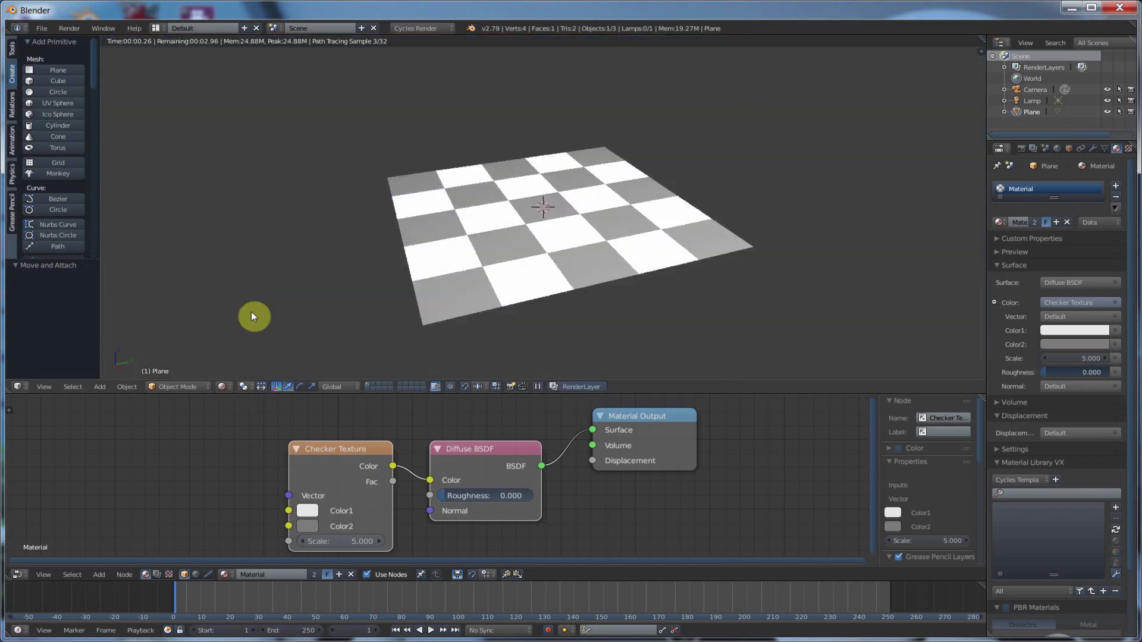
{"action": "middle_click_drag", "start_coordinate": [480, 283], "coordinate": [491, 271]}
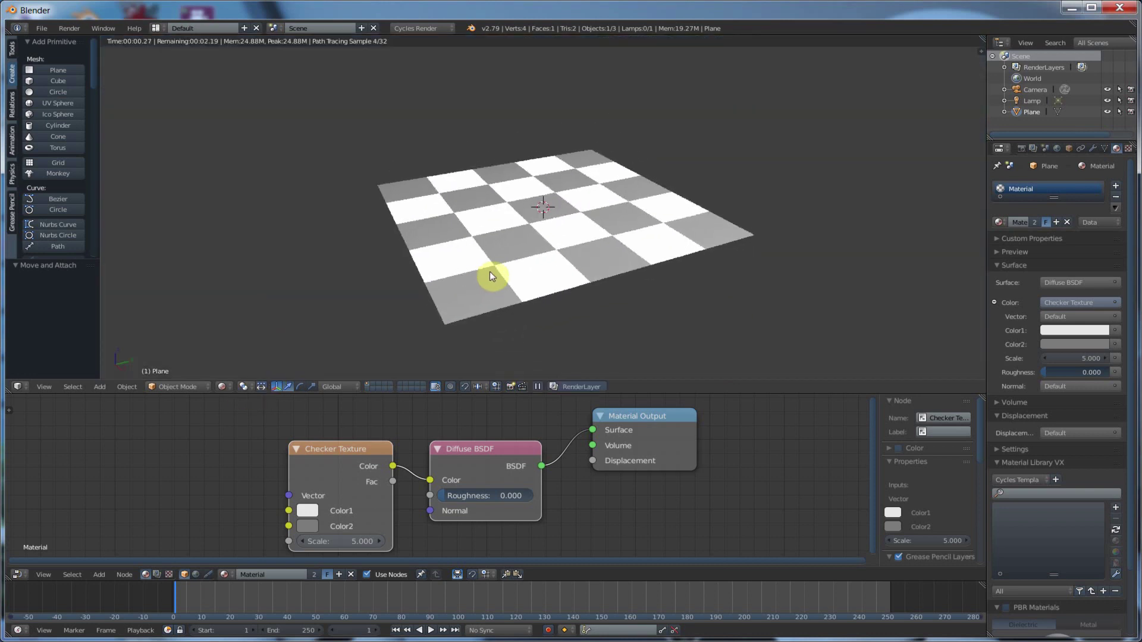
Step: Set the Checker Texture's Color1 to blue and Color2 to dark yellow (H 0.127, S 0.991, V 0.485)
{"action": "left_click", "coordinate": [309, 511]}
{"action": "left_click", "coordinate": [400, 334]}
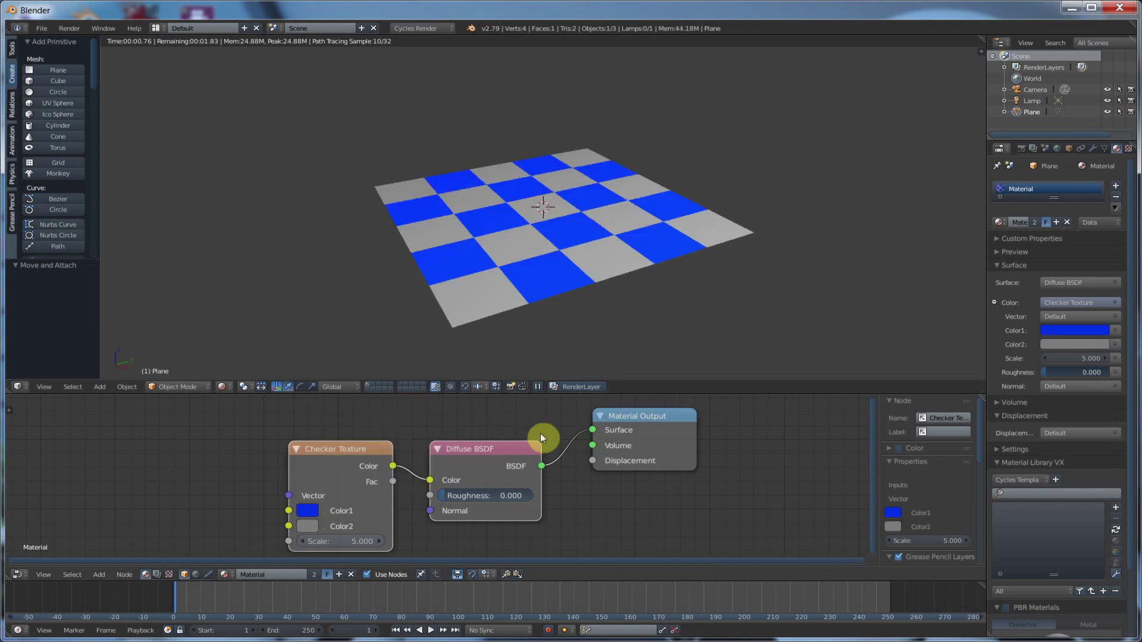
{"action": "left_click", "coordinate": [306, 525]}
{"action": "left_click_drag", "start_coordinate": [331, 405], "coordinate": [320, 412]}
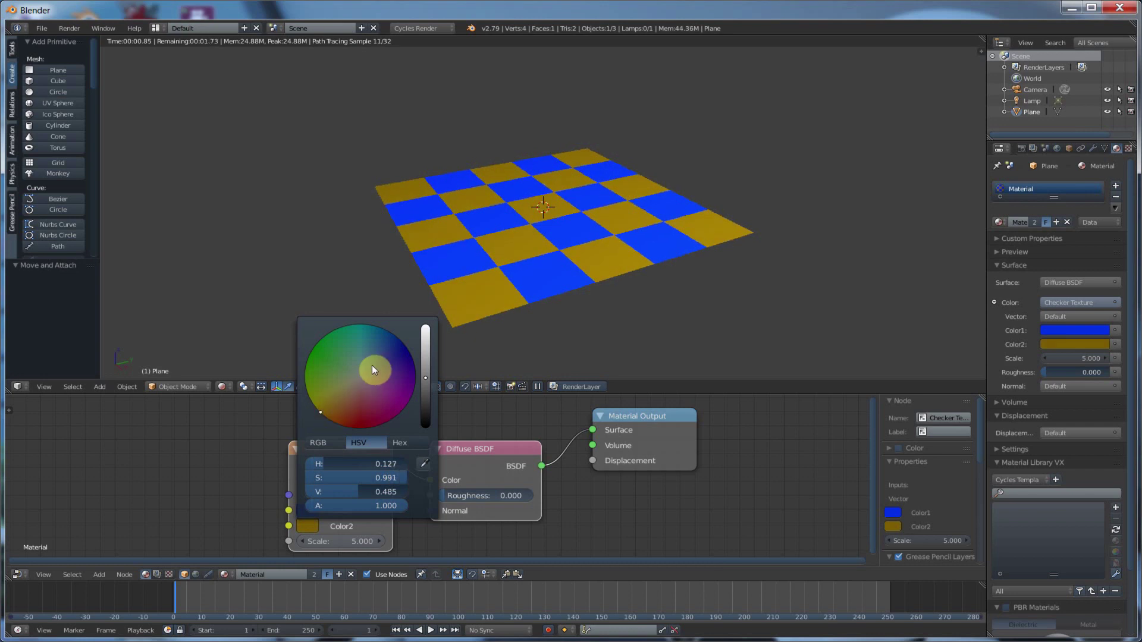
{"action": "scroll", "coordinate": [529, 281], "scroll_direction": "up", "scroll_amount": 1}
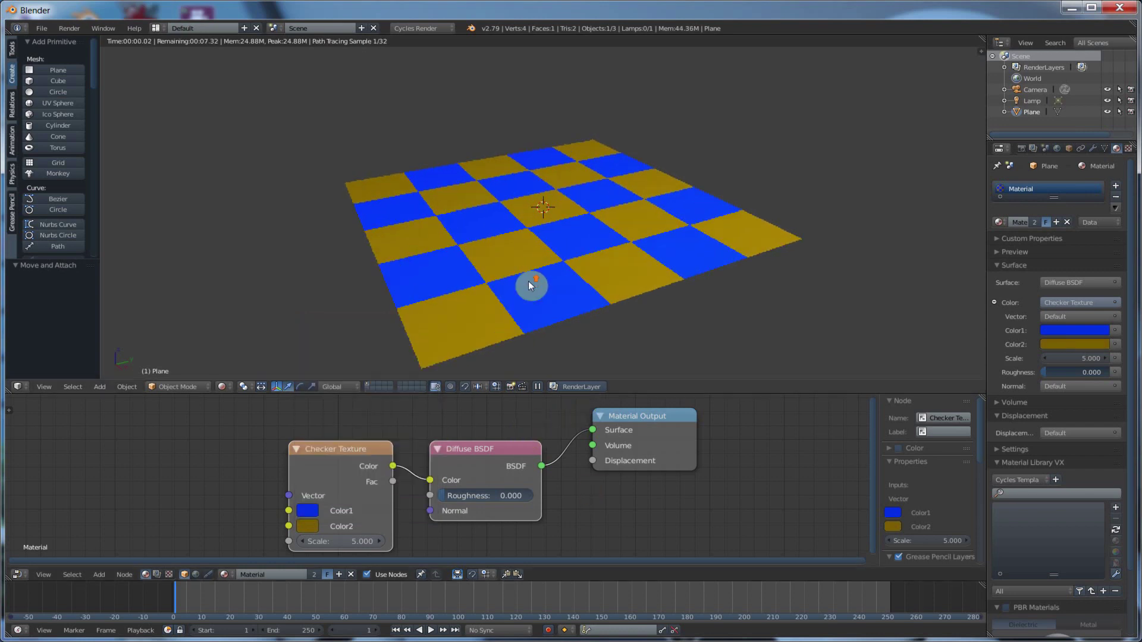
{"action": "mouse_move", "coordinate": [522, 271]}
{"action": "middle_mouse_down"}
{"action": "mouse_move", "coordinate": [521, 285]}
{"action": "mouse_move", "coordinate": [505, 279]}
{"action": "middle_mouse_up"}
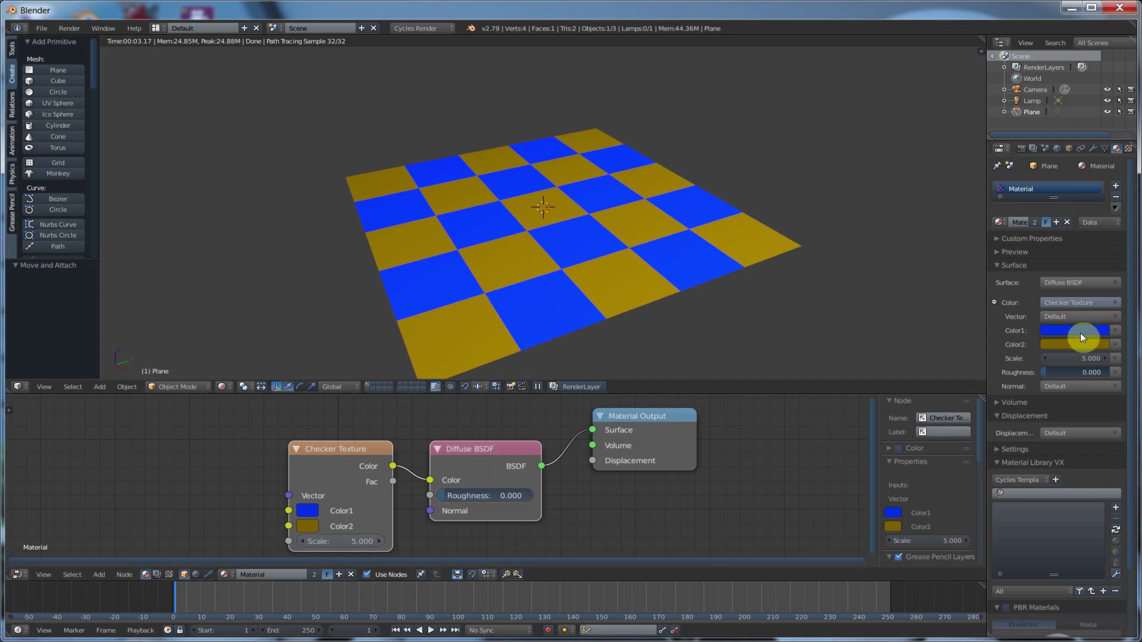
Step: Feed a second Checker Texture into the first one's Color1, set its scale to 10, and place its node beside the first
{"action": "left_click", "coordinate": [1115, 331]}
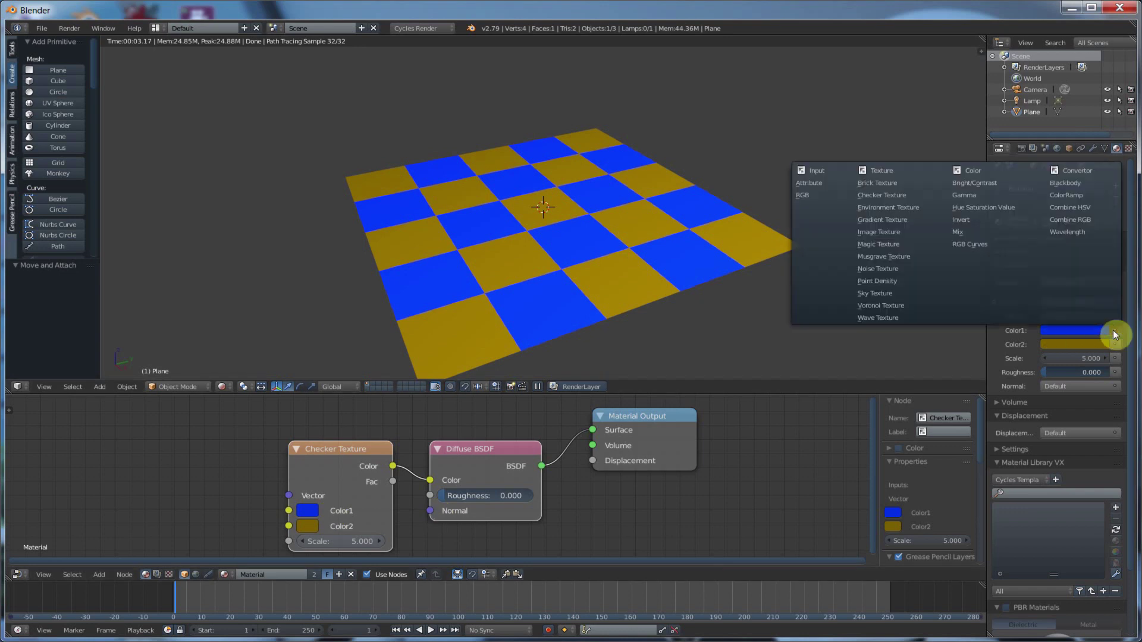
{"action": "left_click", "coordinate": [902, 195]}
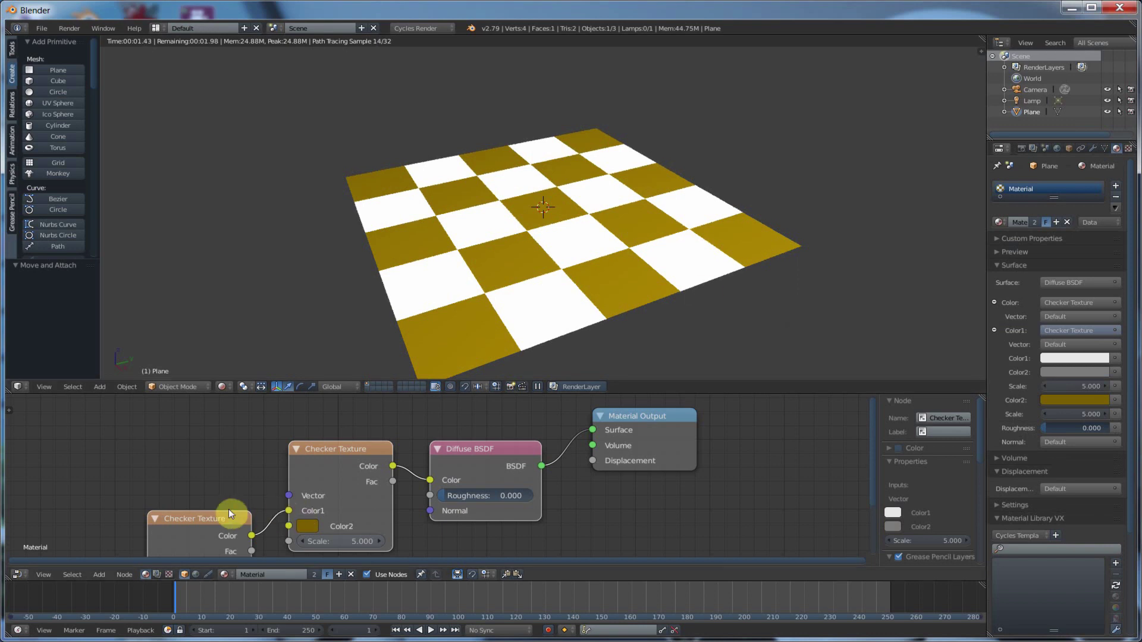
{"action": "left_click_drag", "start_coordinate": [208, 513], "coordinate": [166, 454]}
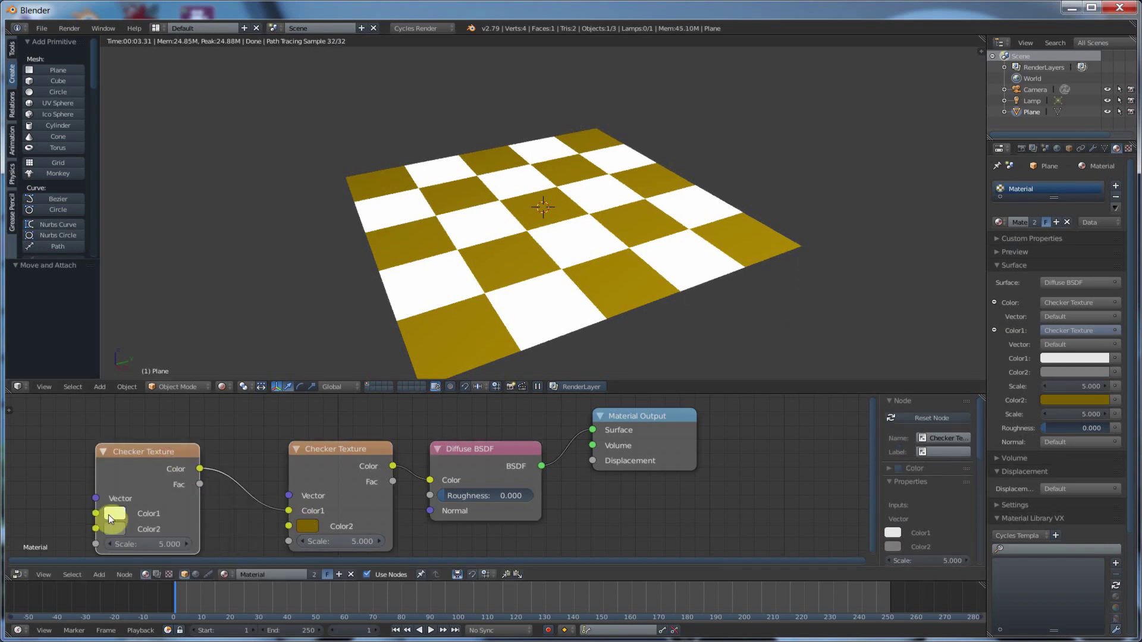
{"action": "left_click", "coordinate": [110, 544]}
{"action": "left_click_drag", "start_coordinate": [146, 544], "coordinate": [174, 545]}
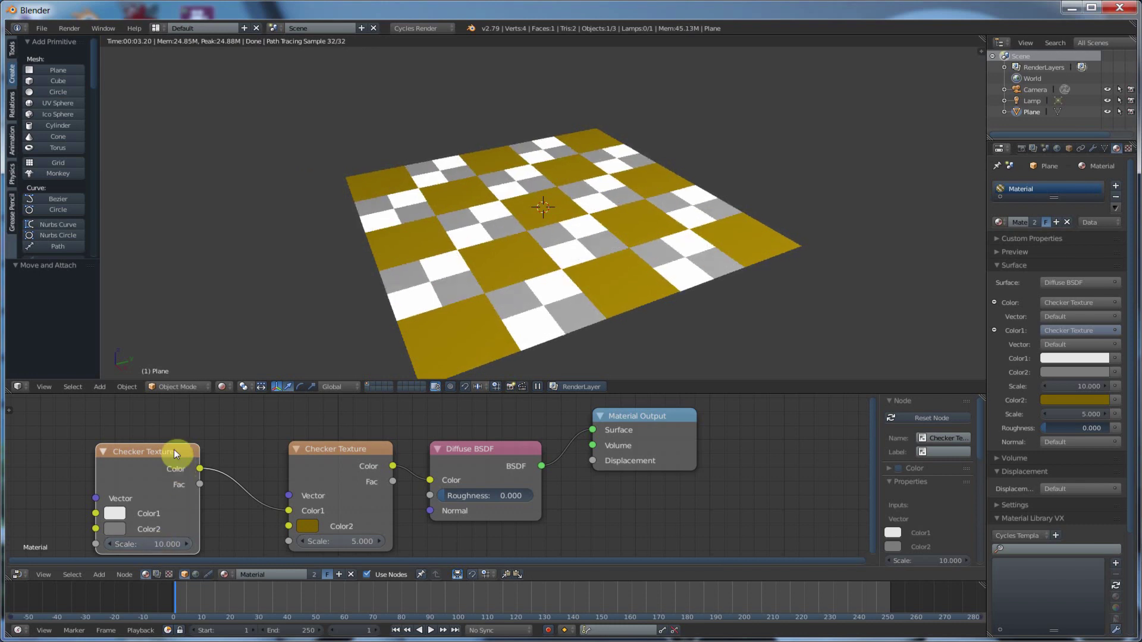
{"action": "left_click_drag", "start_coordinate": [174, 453], "coordinate": [208, 434]}
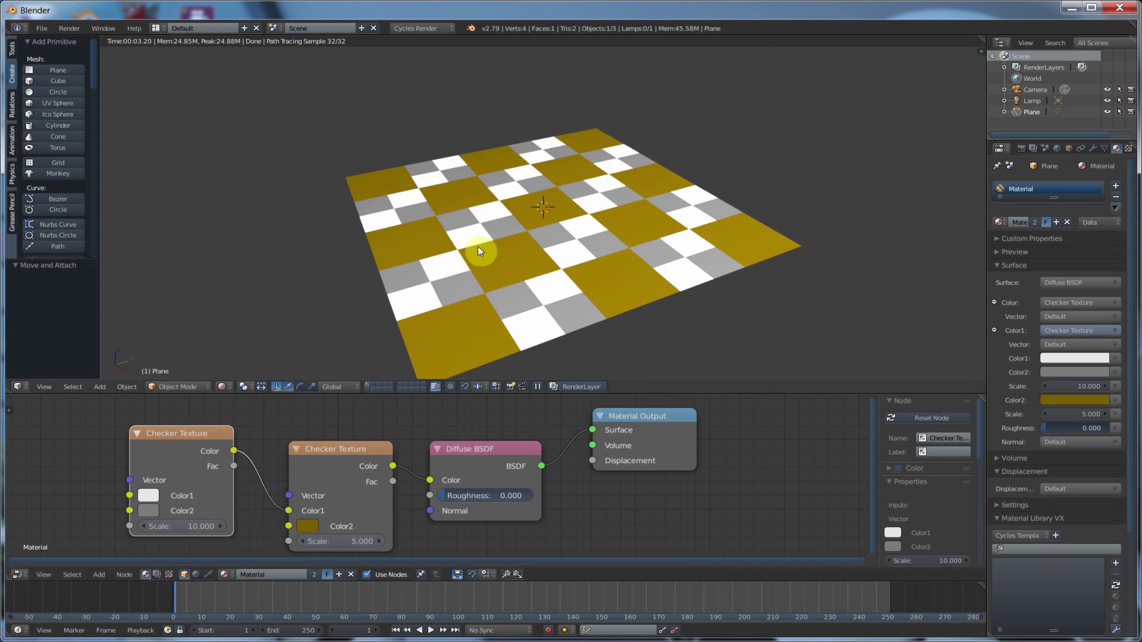
Step: Set the second Checker Texture's Color2 to green and Color1 to violet-blue
{"action": "left_click", "coordinate": [148, 510]}
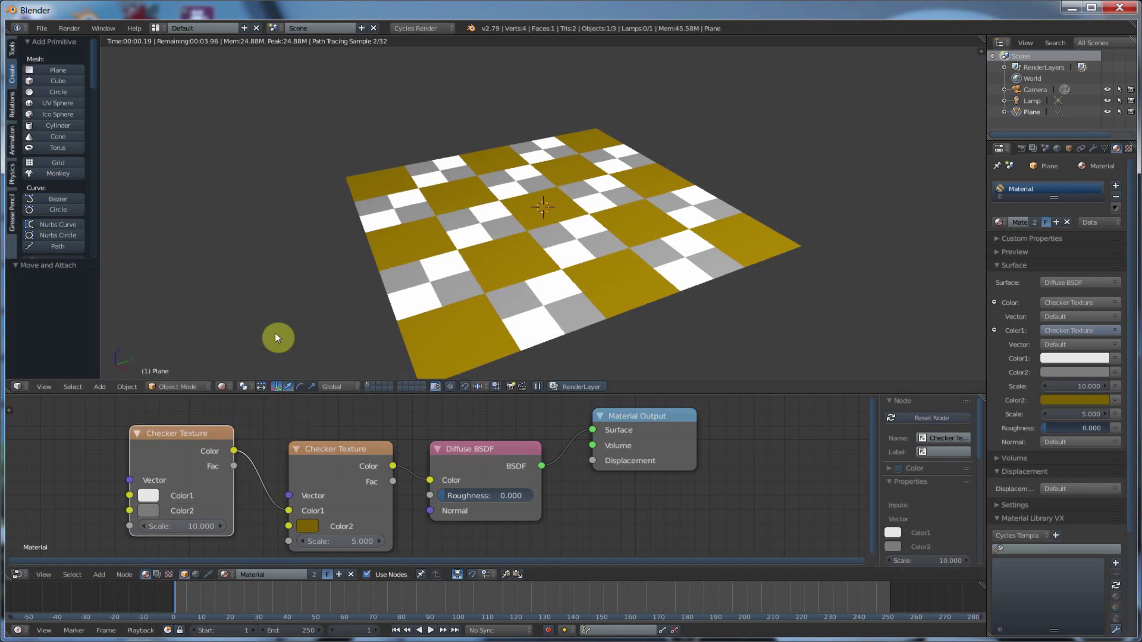
{"action": "left_click", "coordinate": [153, 507]}
{"action": "left_click_drag", "start_coordinate": [186, 398], "coordinate": [176, 332]}
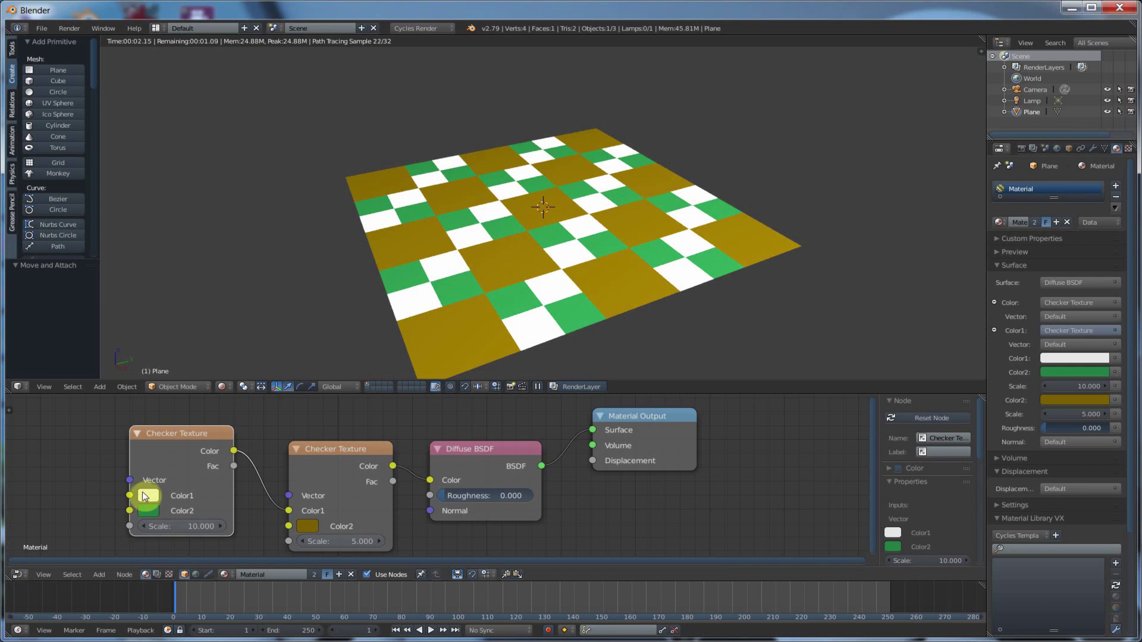
{"action": "left_click", "coordinate": [152, 496]}
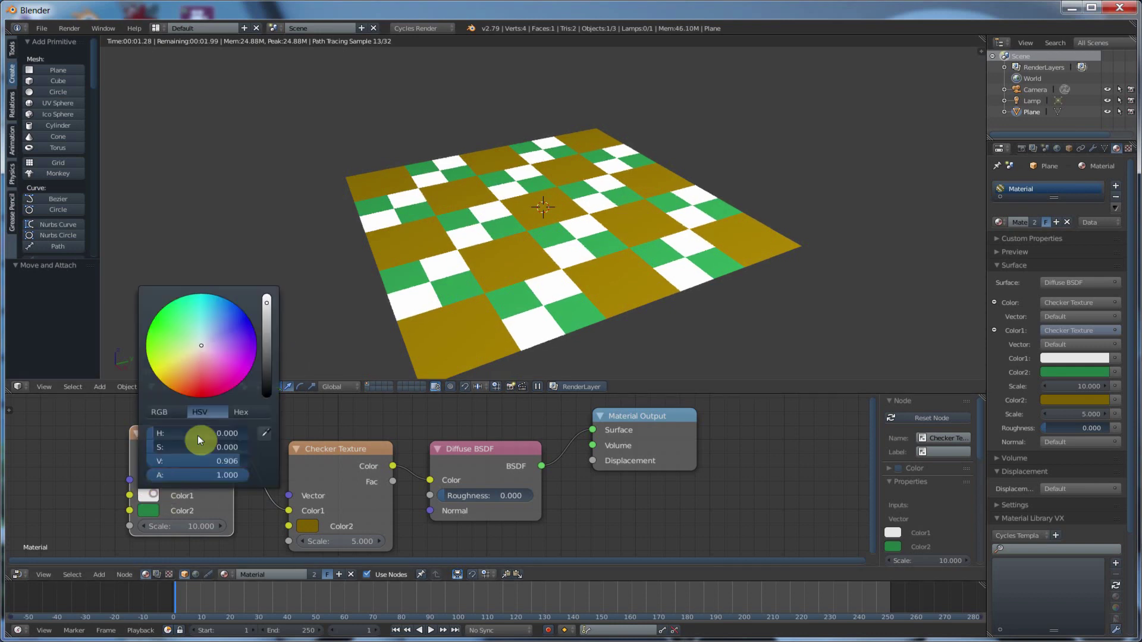
{"action": "left_click", "coordinate": [233, 326]}
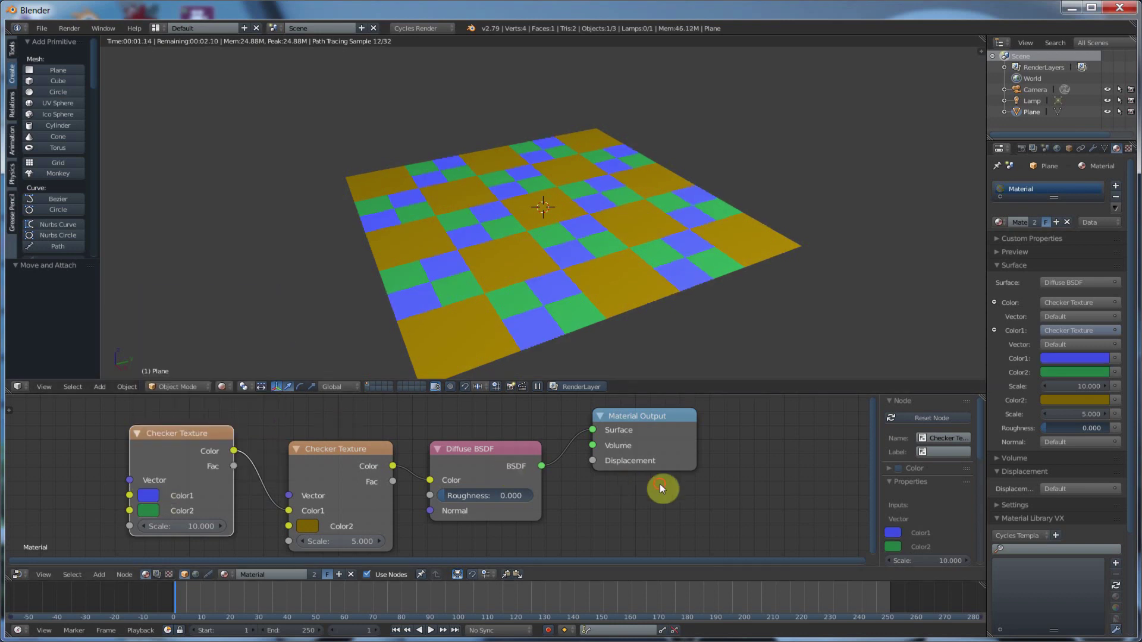
{"action": "mouse_move", "coordinate": [631, 303]}
{"action": "middle_mouse_down"}
{"action": "mouse_move", "coordinate": [624, 291]}
{"action": "mouse_move", "coordinate": [621, 303]}
{"action": "middle_mouse_up"}
{"action": "scroll", "coordinate": [625, 291], "scroll_direction": "up", "scroll_amount": 1}
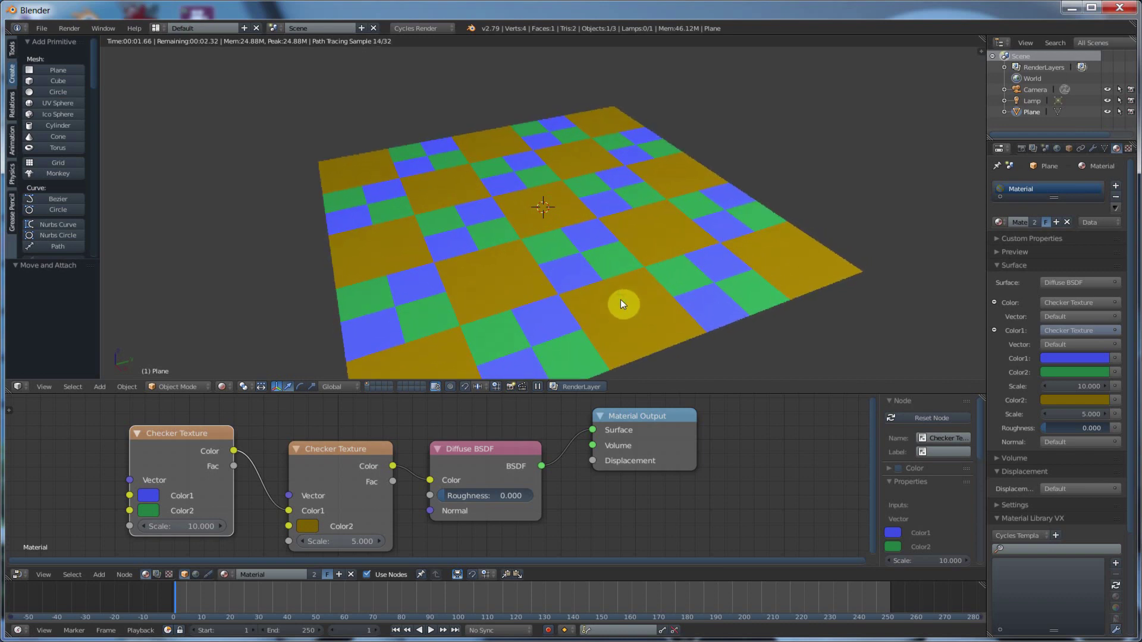
{"action": "middle_click_drag", "start_coordinate": [622, 302], "coordinate": [570, 308]}
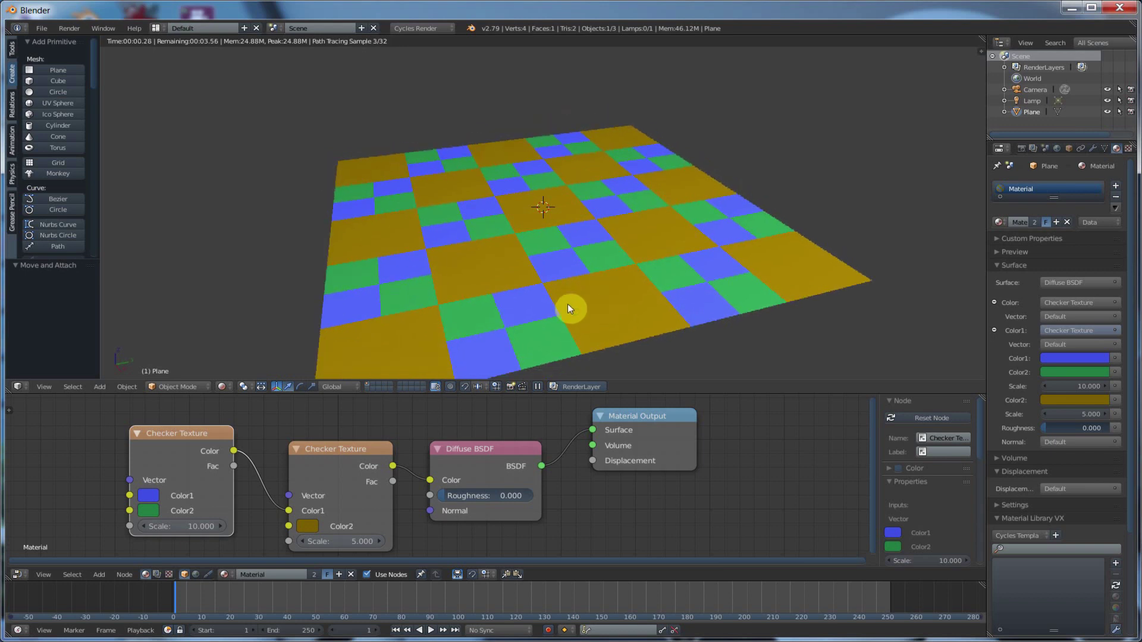
{"action": "left_click", "coordinate": [243, 386]}
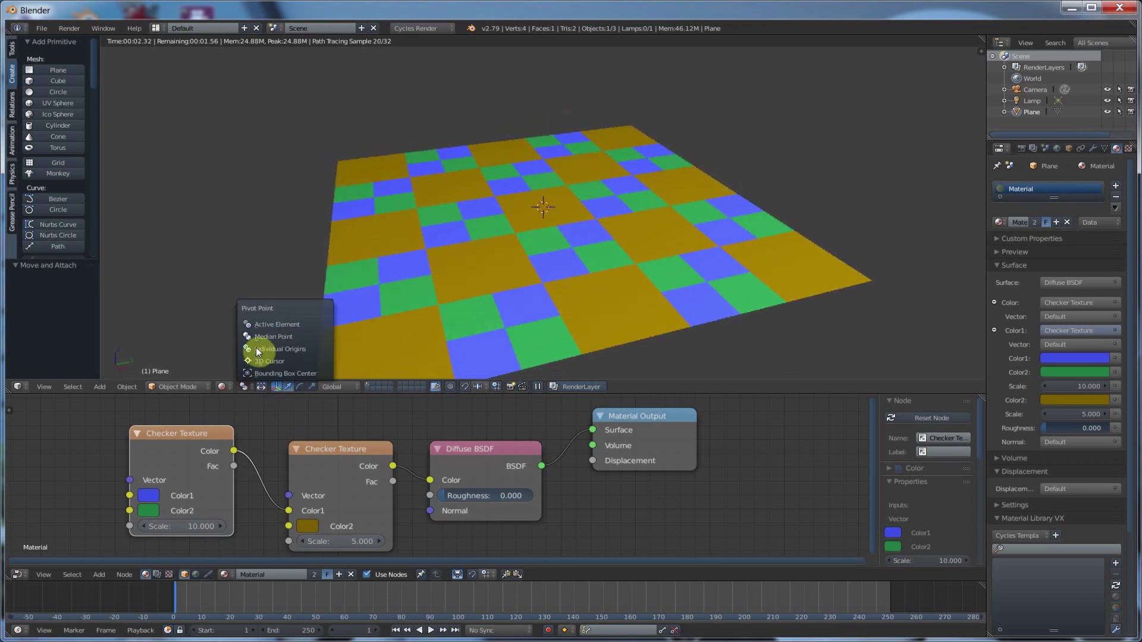
{"action": "left_click", "coordinate": [222, 387]}
{"action": "left_click", "coordinate": [244, 312]}
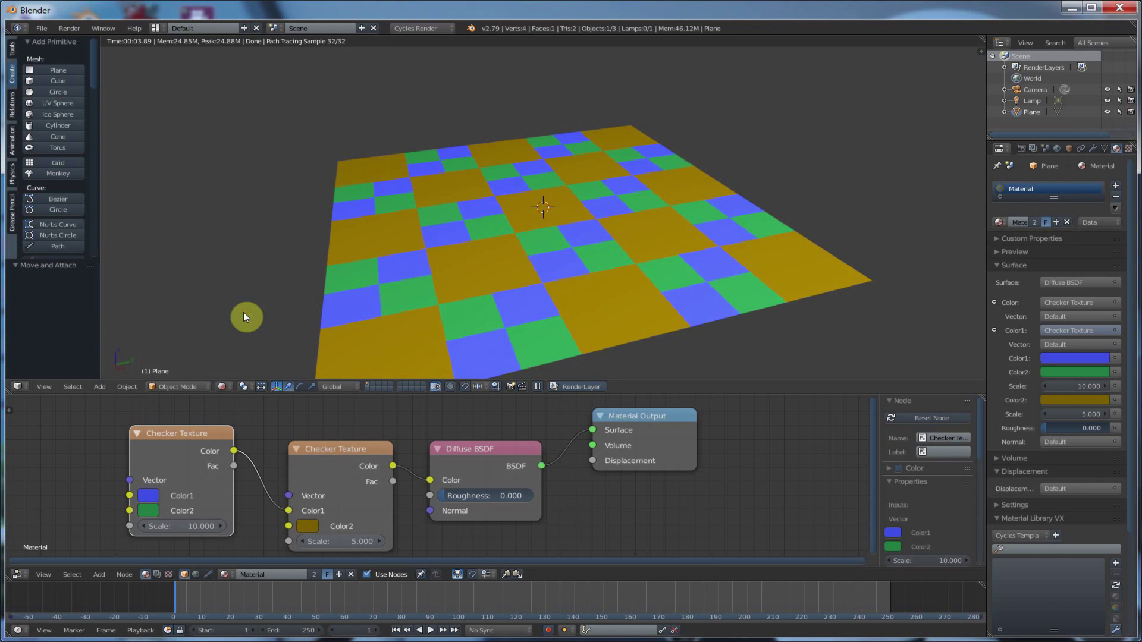
{"action": "middle_click_drag", "start_coordinate": [365, 280], "coordinate": [426, 265]}
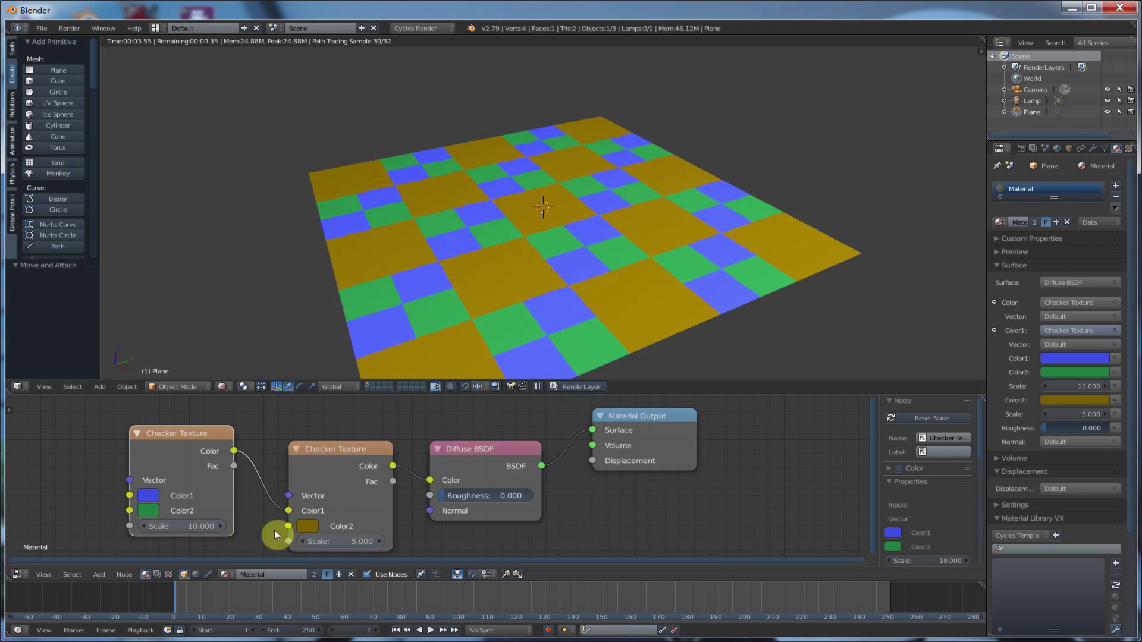
Step: Link the scale 10 Checker Texture into both Color1 and Color2 of the scale 5 checker, and finally into Color2 only
{"action": "left_click_drag", "start_coordinate": [234, 452], "coordinate": [287, 526]}
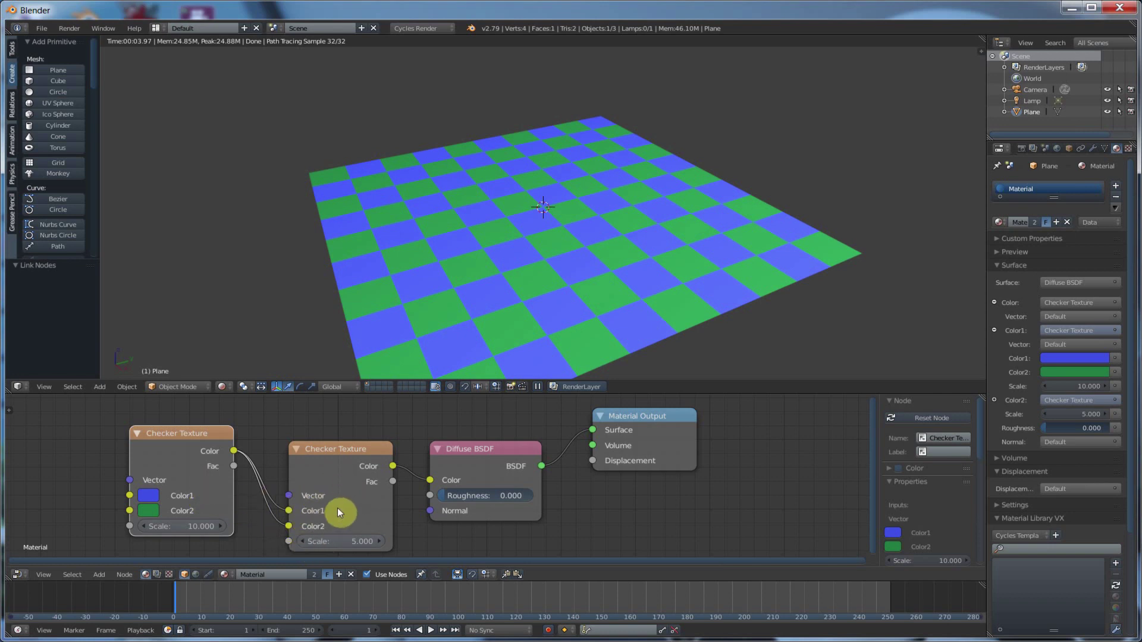
{"action": "left_click_drag", "start_coordinate": [289, 527], "coordinate": [267, 531]}
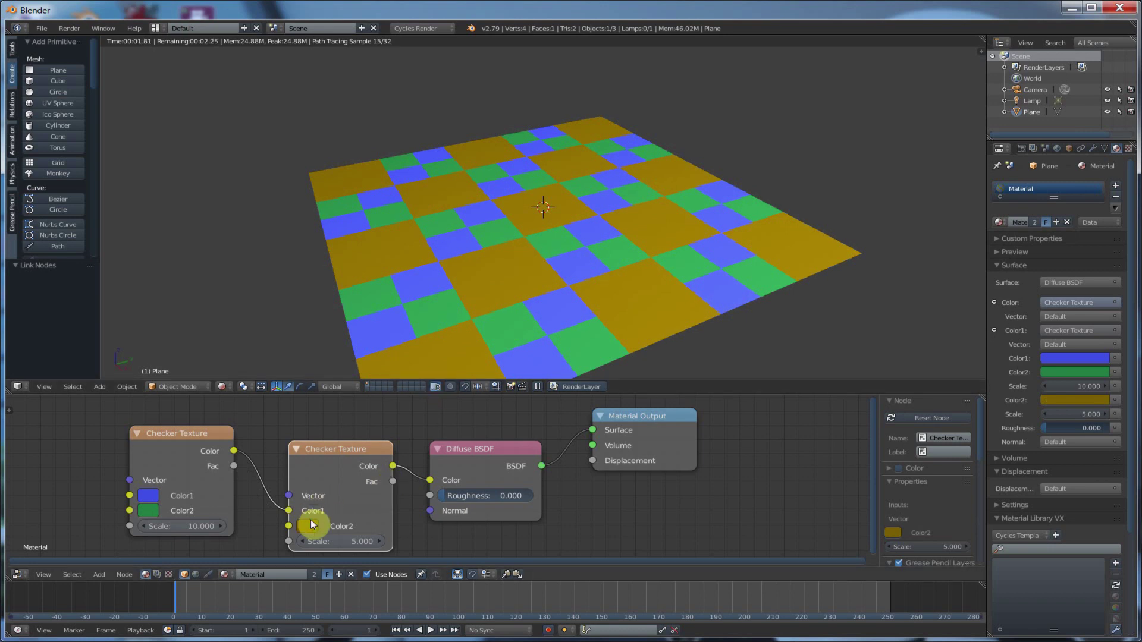
{"action": "left_click_drag", "start_coordinate": [289, 510], "coordinate": [289, 527]}
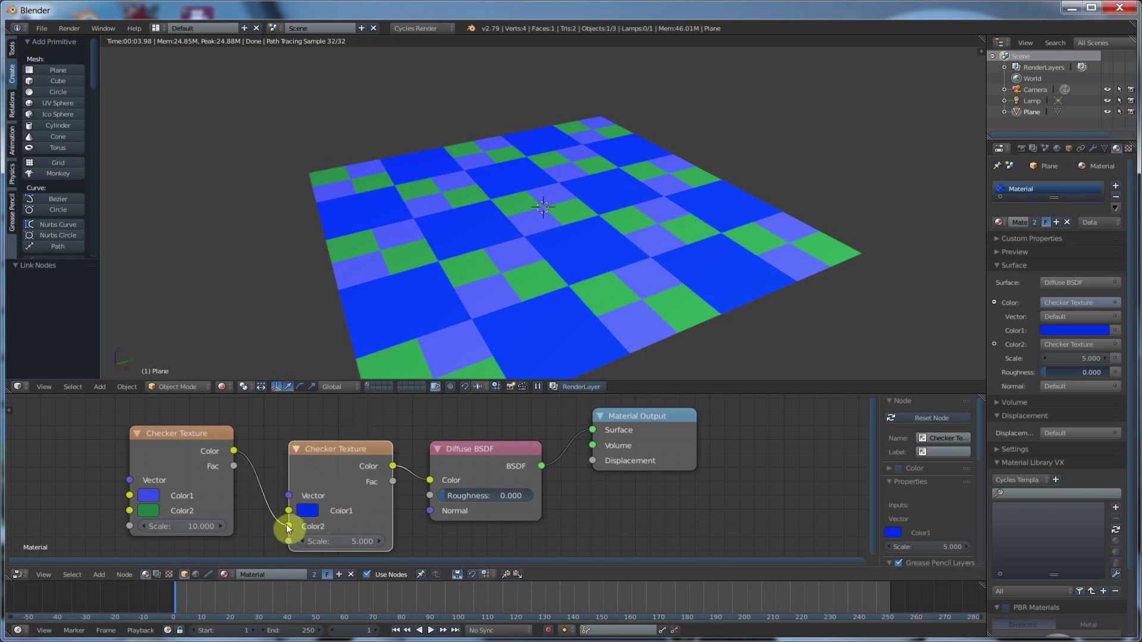
Step: Delete the scale 10 Checker Texture node
{"action": "left_click", "coordinate": [194, 436]}
{"action": "key", "text": "x"}
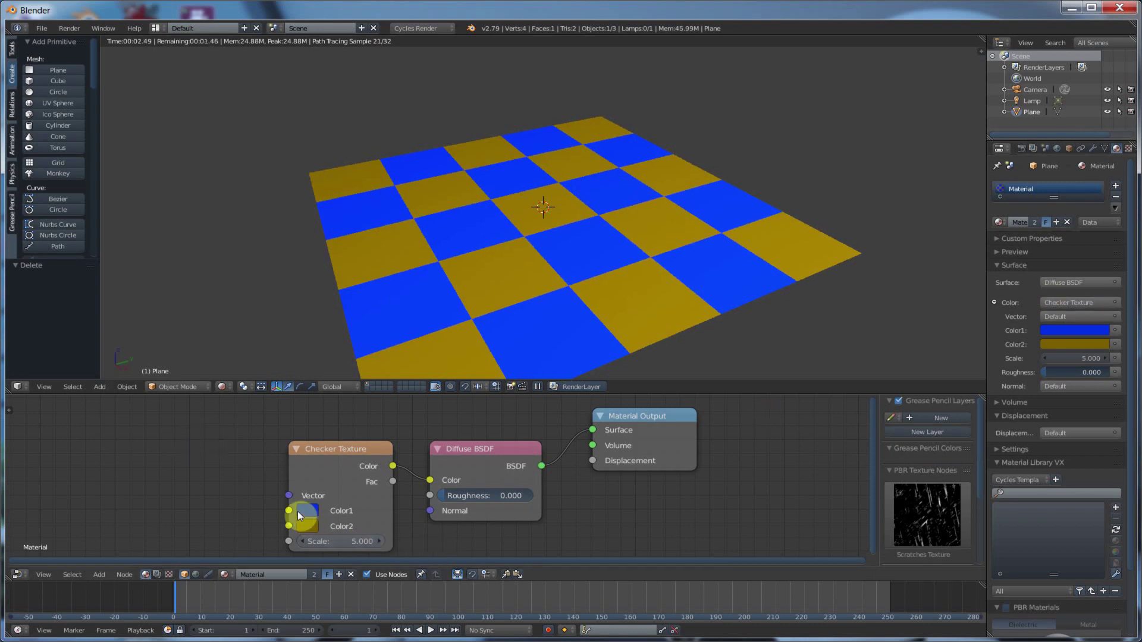
Step: Try a Brick Texture as the Checker Texture's Color1, with its node placed higher, and remove it
{"action": "left_click", "coordinate": [1115, 331]}
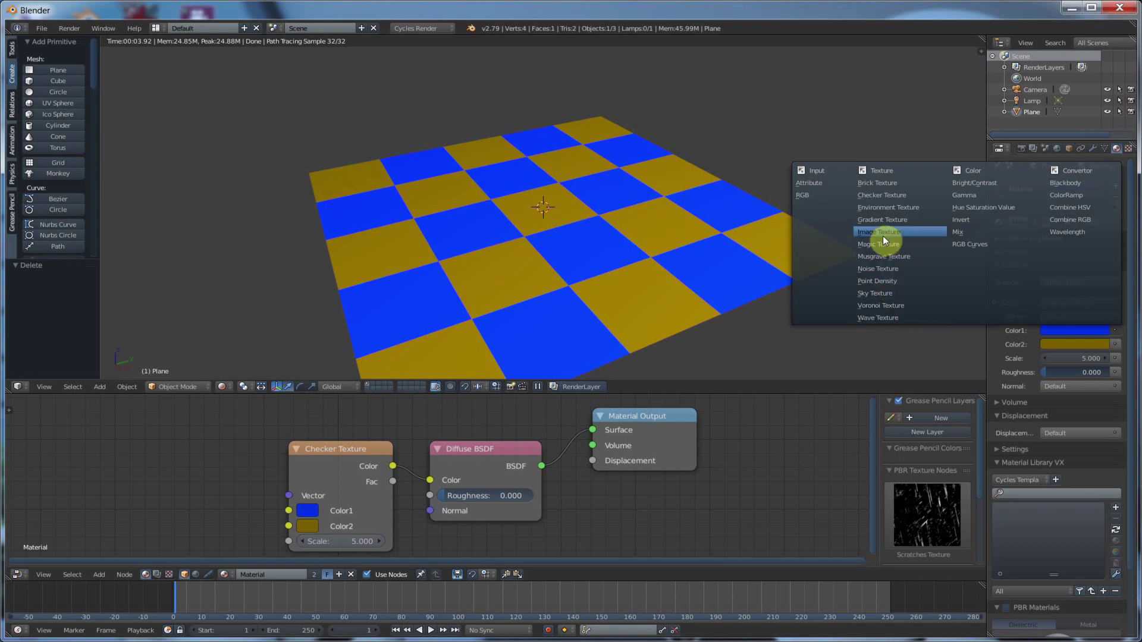
{"action": "left_click", "coordinate": [891, 185]}
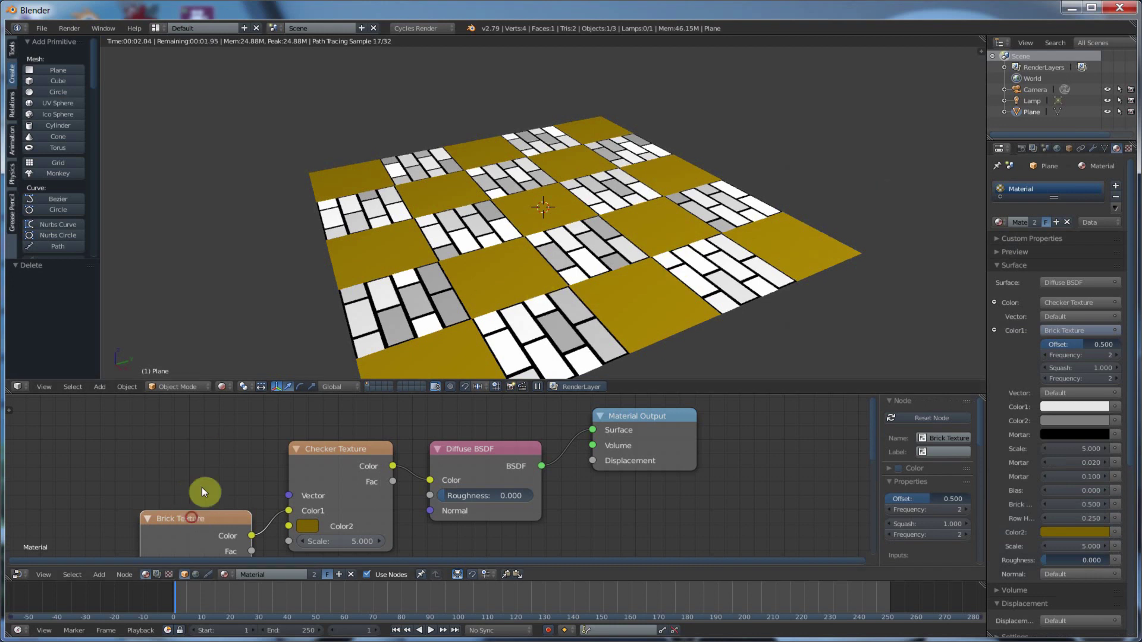
{"action": "left_click_drag", "start_coordinate": [192, 518], "coordinate": [220, 415]}
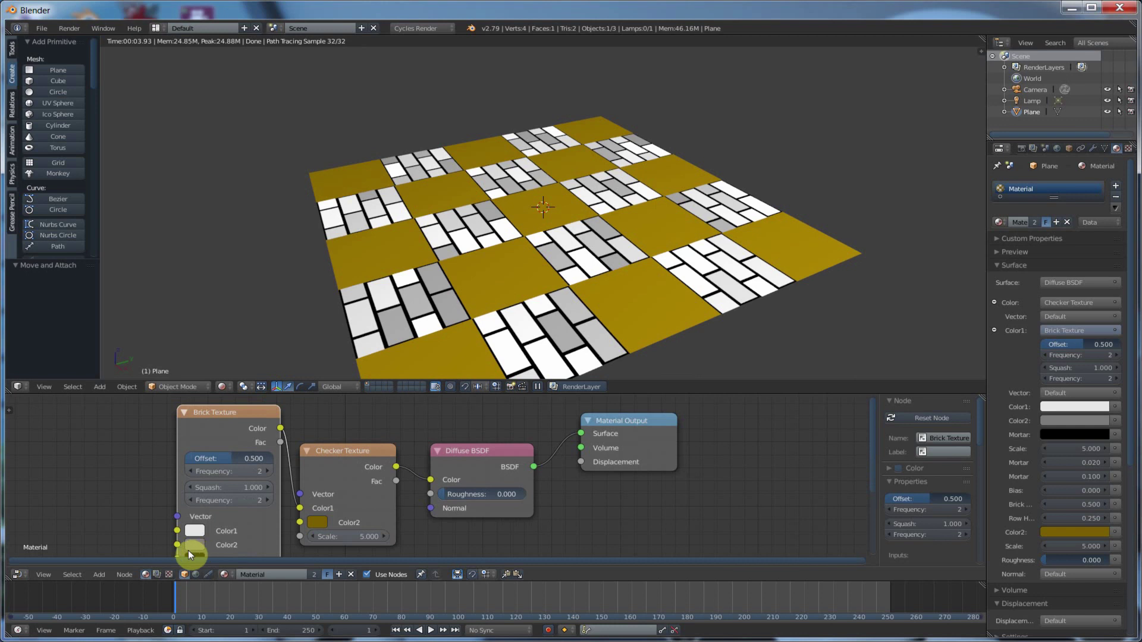
{"action": "middle_click_drag", "start_coordinate": [556, 471], "coordinate": [604, 476]}
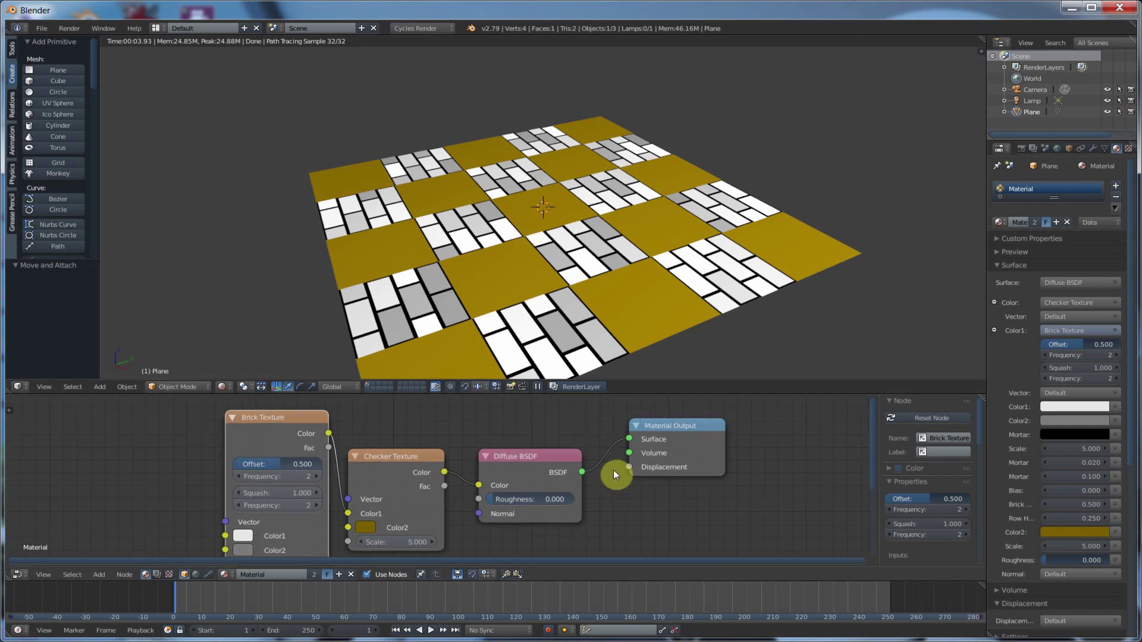
{"action": "key", "text": "x"}
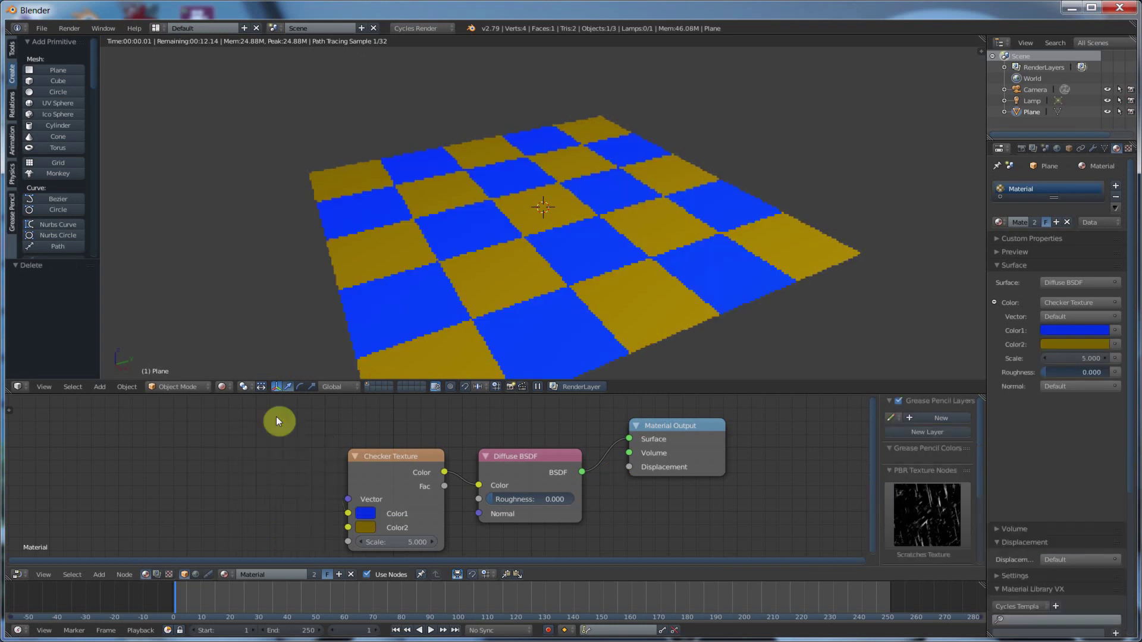
Step: Delete the remaining Checker Texture node and set the Diffuse BSDF colour to a dark, nearly neutral grey
{"action": "left_click", "coordinate": [391, 459]}
{"action": "key", "text": "x"}
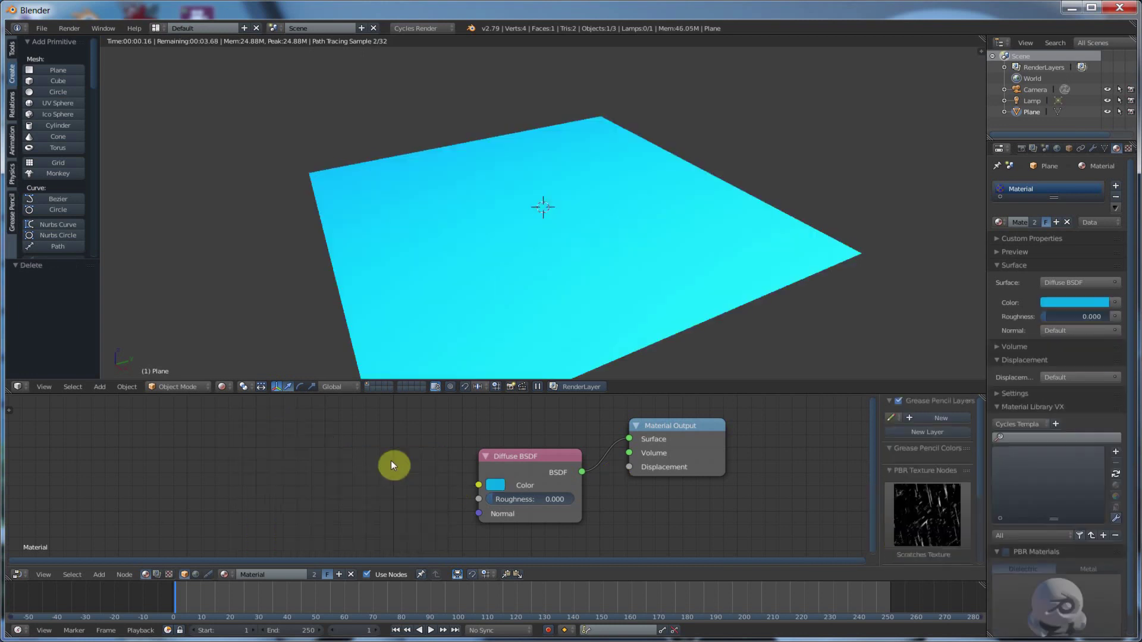
{"action": "left_click", "coordinate": [500, 486]}
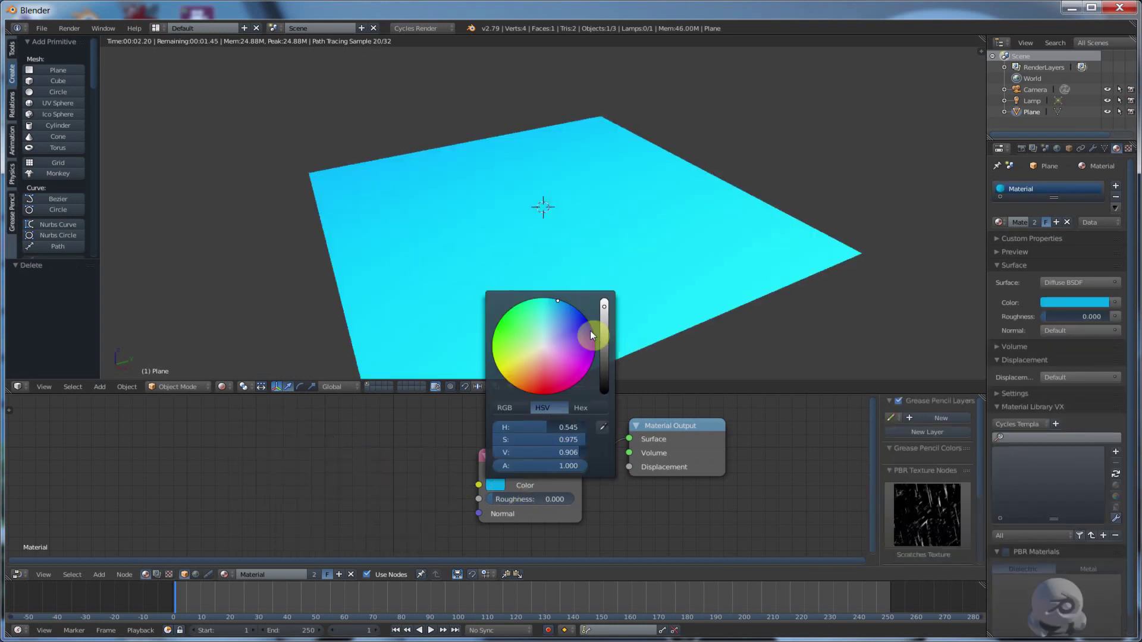
{"action": "left_click", "coordinate": [542, 349]}
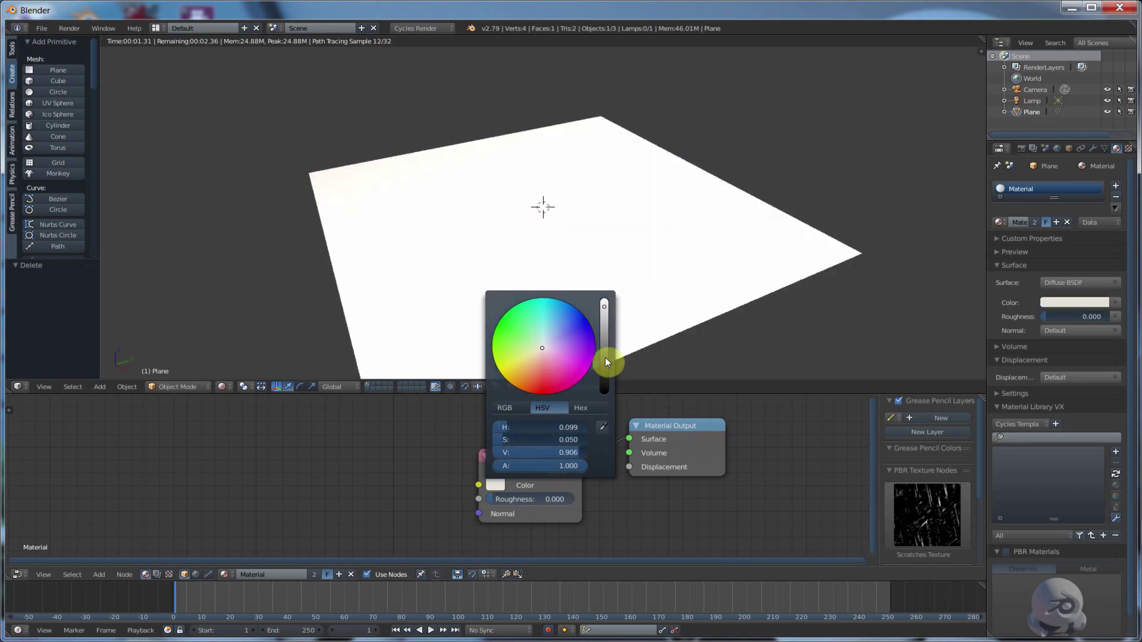
{"action": "left_click", "coordinate": [605, 359]}
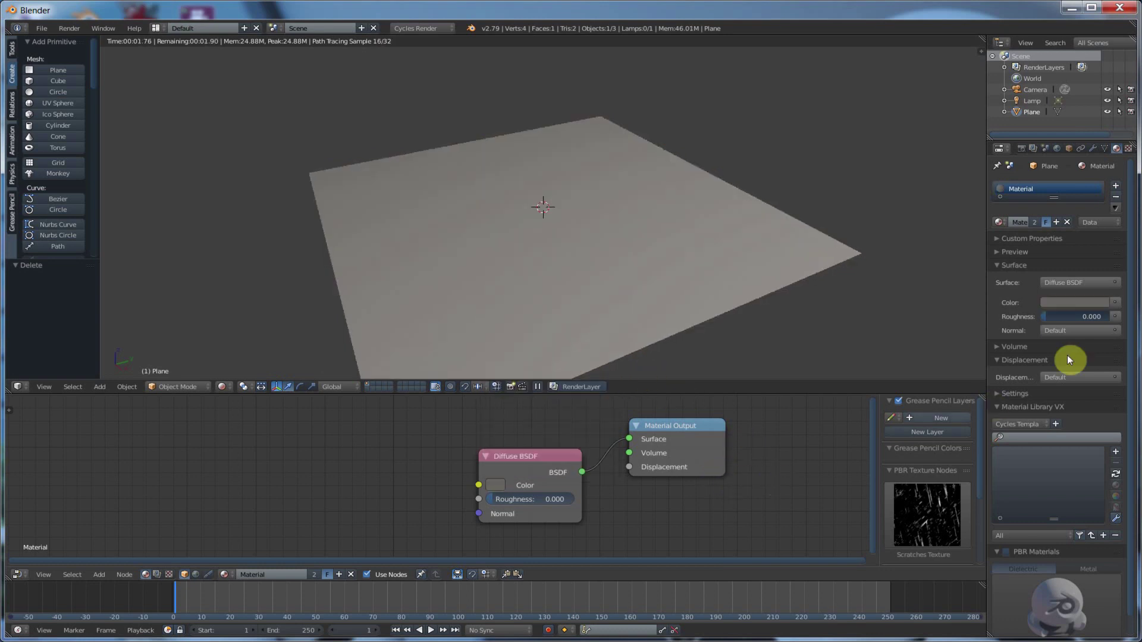
Step: Assign an Image Texture to the Diffuse BSDF colour and place its node slightly higher in the node editor
{"action": "left_click", "coordinate": [1114, 303]}
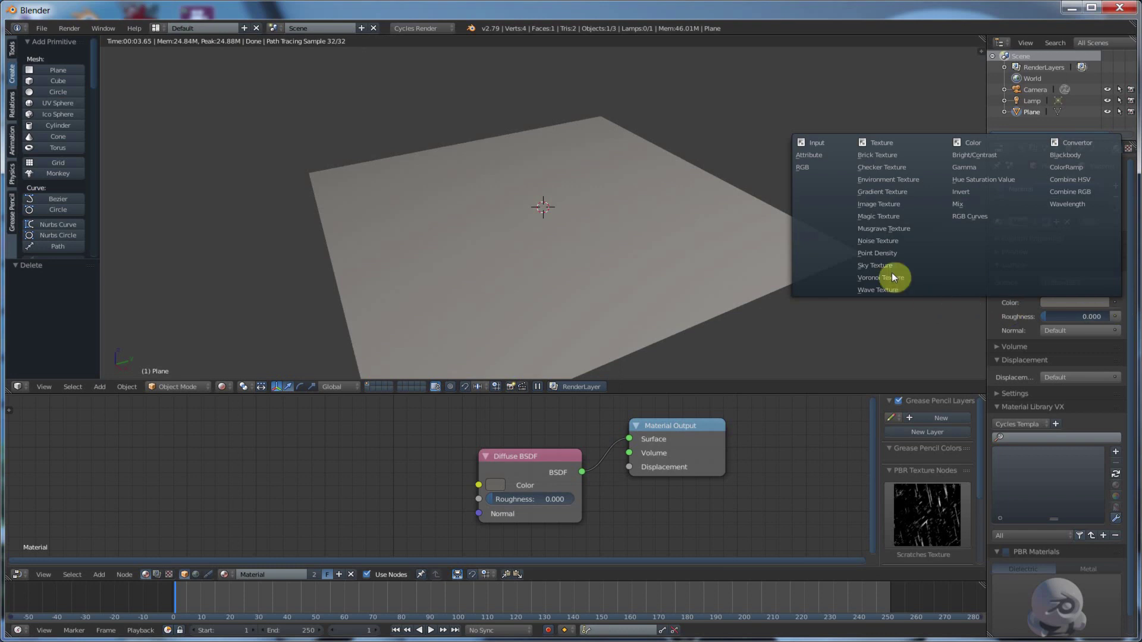
{"action": "left_click", "coordinate": [880, 206]}
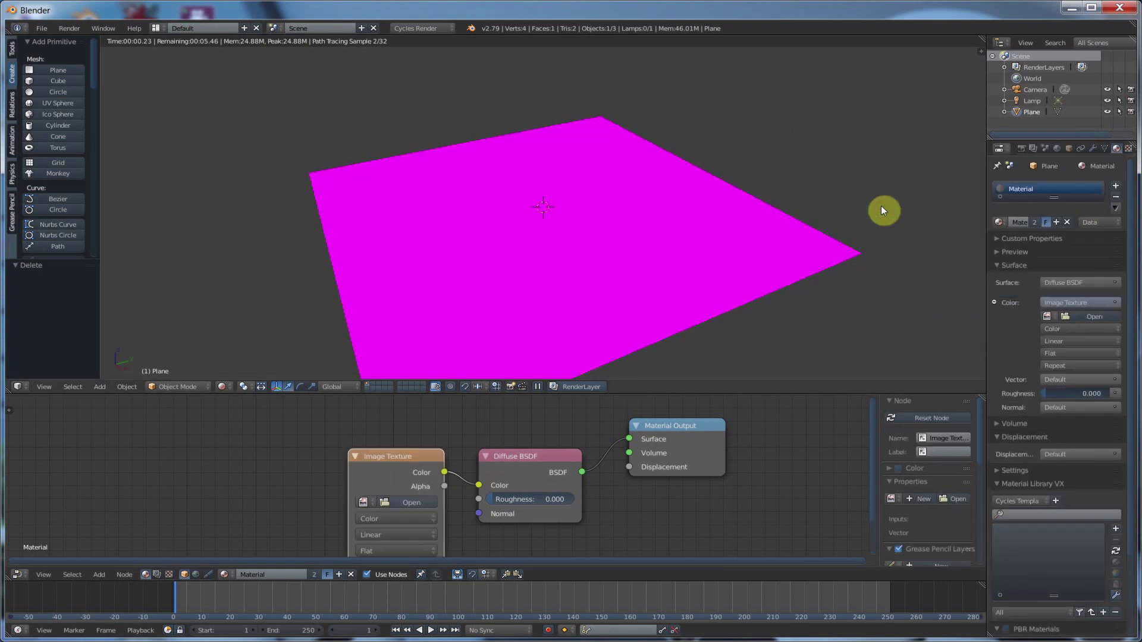
{"action": "left_click_drag", "start_coordinate": [405, 456], "coordinate": [406, 420]}
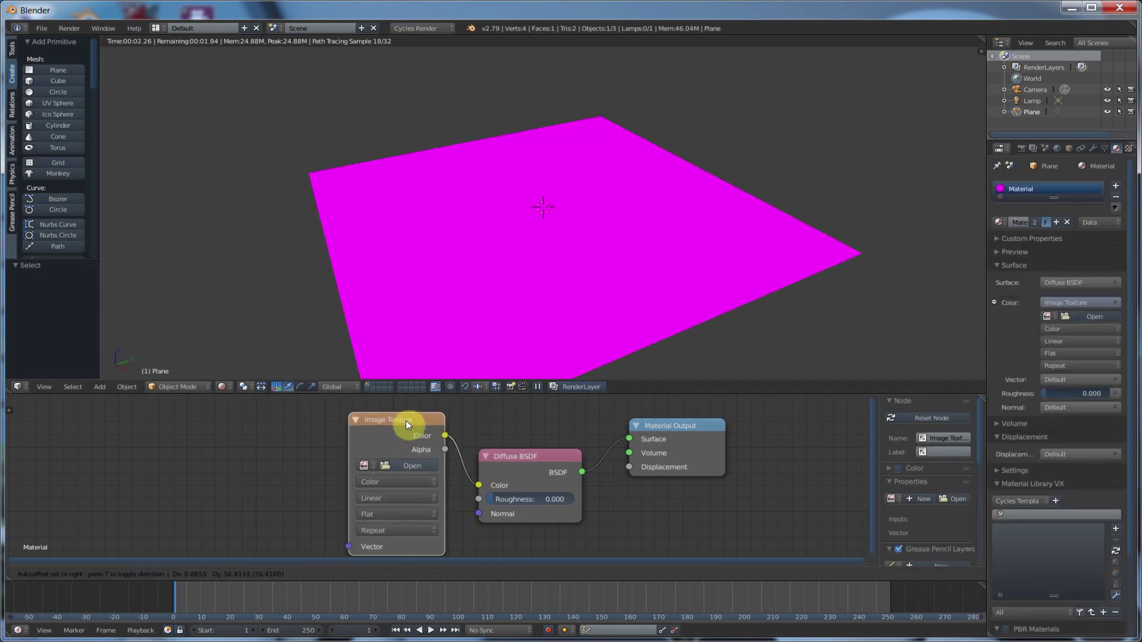
Step: Load dirt.jpg from the blenderfiles folder into the Image Texture and raise the node so all its settings fit in view
{"action": "middle_click_drag", "start_coordinate": [548, 284], "coordinate": [466, 266]}
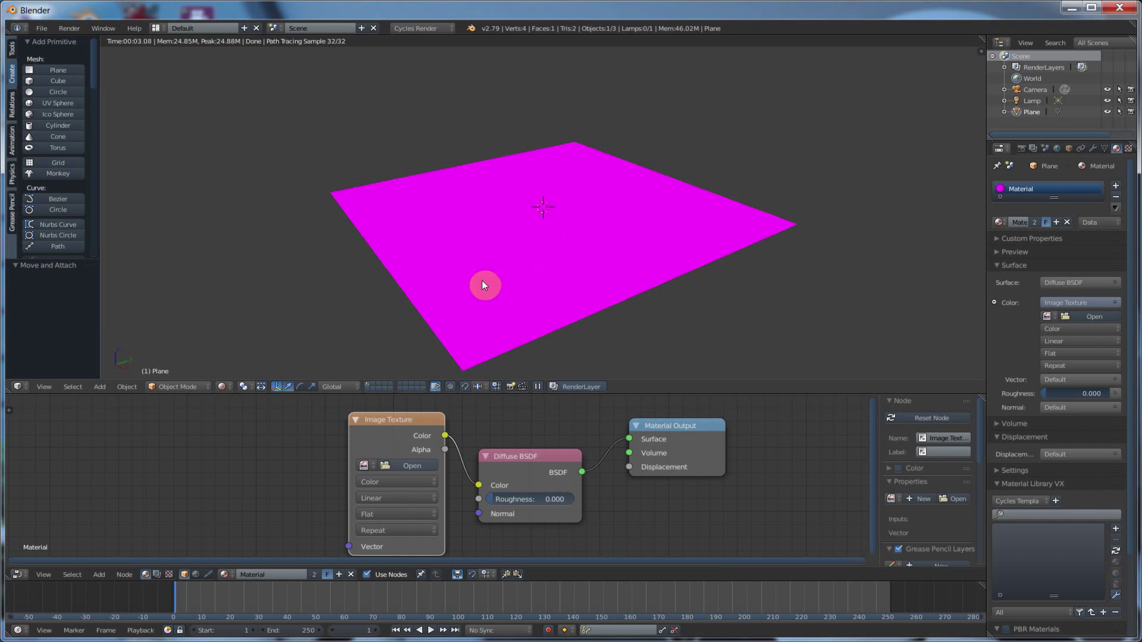
{"action": "scroll", "coordinate": [484, 284], "scroll_direction": "up", "scroll_amount": 1}
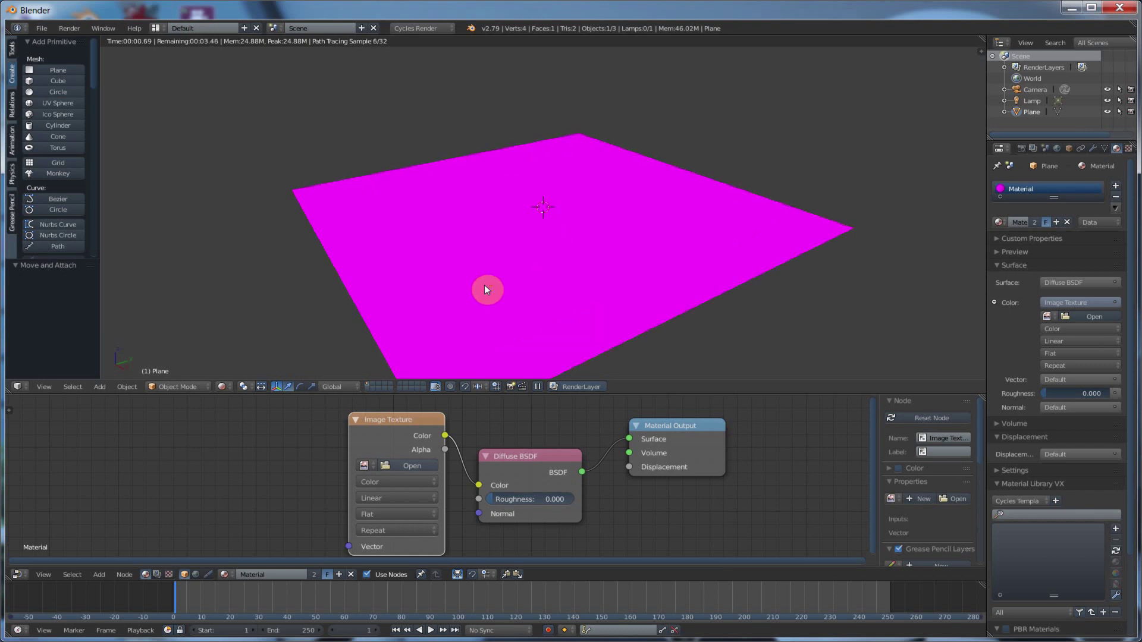
{"action": "mouse_move", "coordinate": [495, 245]}
{"action": "middle_mouse_down"}
{"action": "mouse_move", "coordinate": [486, 261]}
{"action": "mouse_move", "coordinate": [490, 240]}
{"action": "middle_mouse_up"}
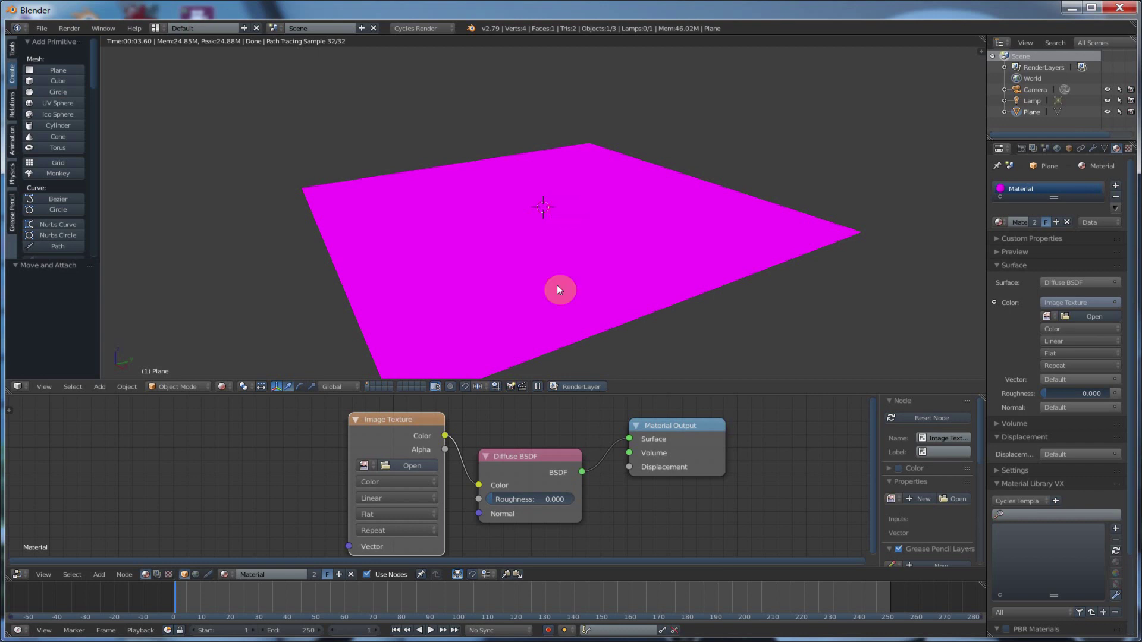
{"action": "left_click", "coordinate": [410, 466]}
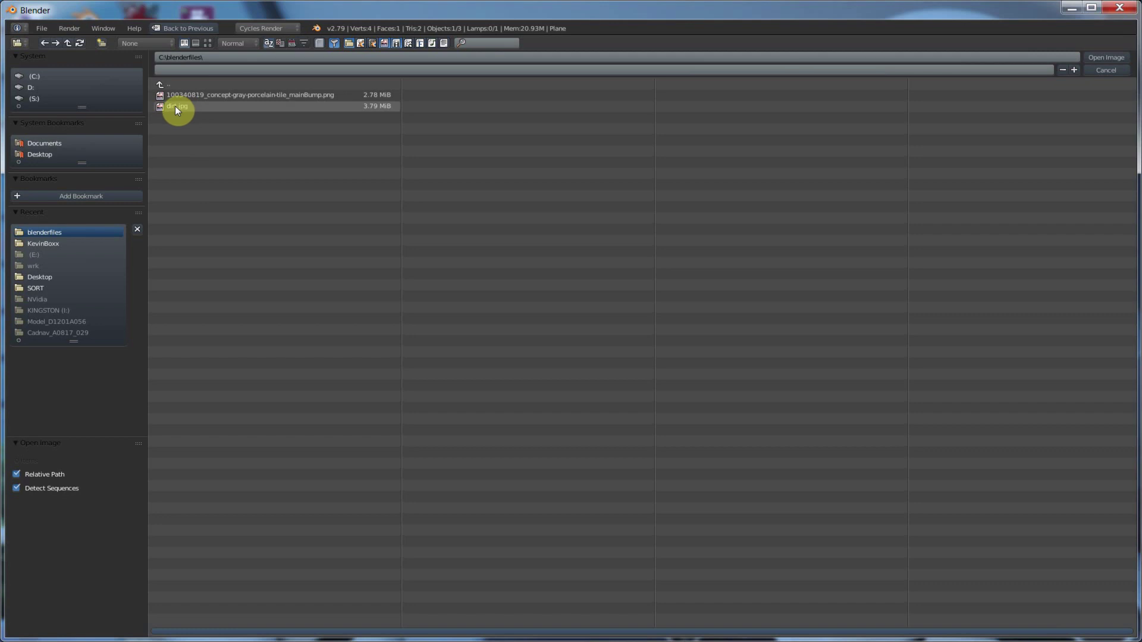
{"action": "double_click", "coordinate": [176, 106]}
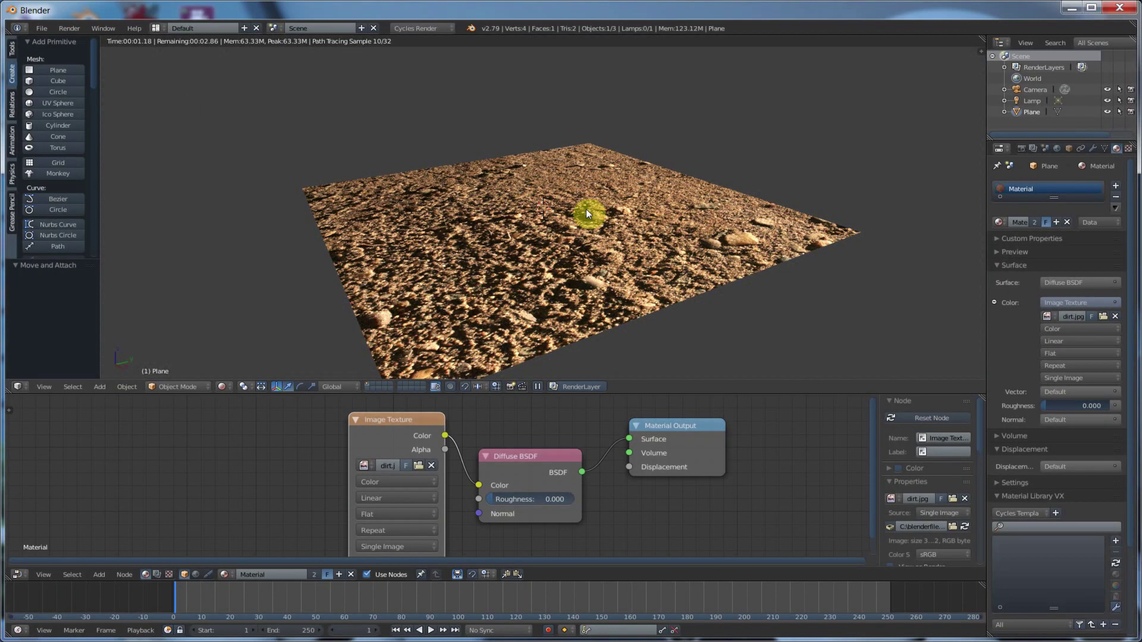
{"action": "middle_click_drag", "start_coordinate": [563, 191], "coordinate": [562, 227]}
{"action": "mouse_move", "coordinate": [387, 416]}
{"action": "left_mouse_down"}
{"action": "mouse_move", "coordinate": [398, 413]}
{"action": "mouse_move", "coordinate": [394, 558]}
{"action": "mouse_move", "coordinate": [394, 402]}
{"action": "left_mouse_up"}
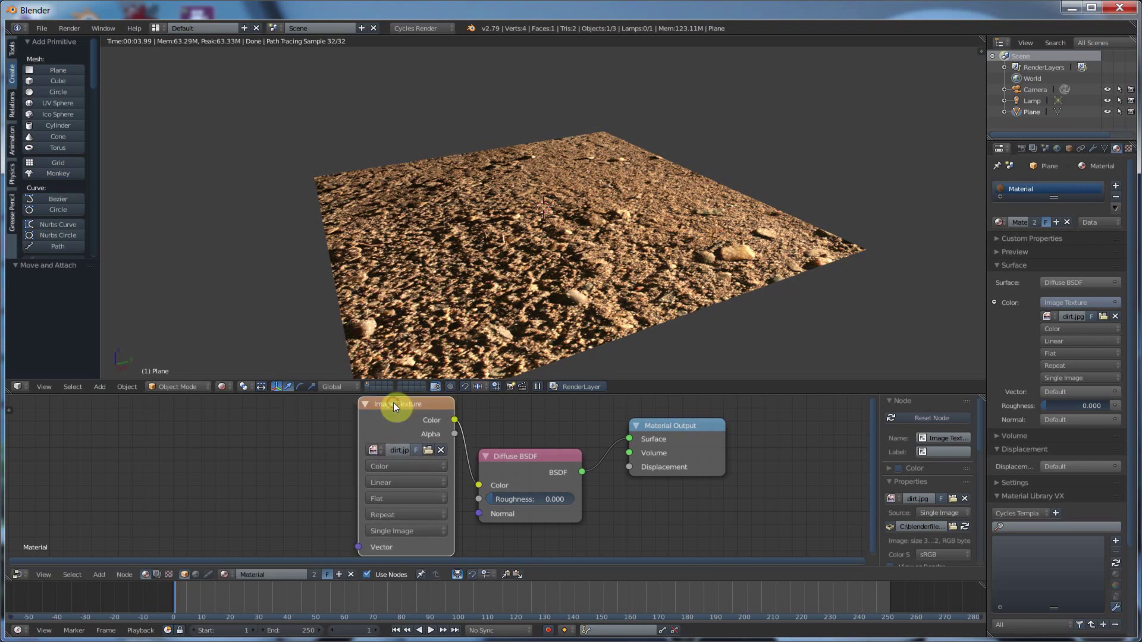
{"action": "scroll", "coordinate": [399, 515], "scroll_direction": "down", "scroll_amount": 1}
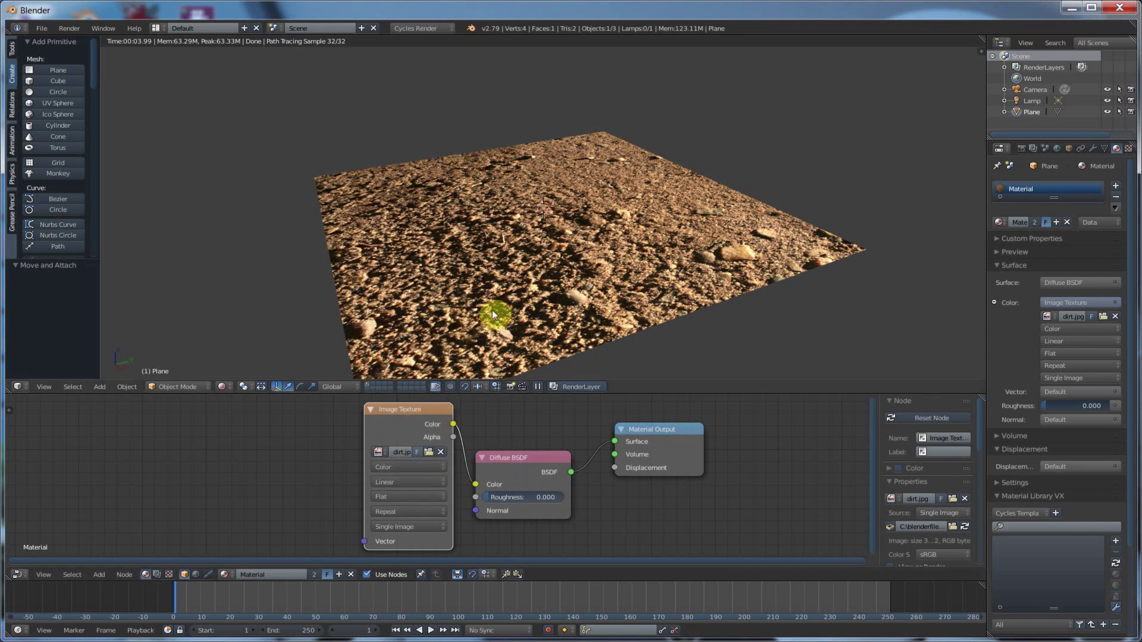
{"action": "scroll", "coordinate": [492, 309], "scroll_direction": "down", "scroll_amount": 1}
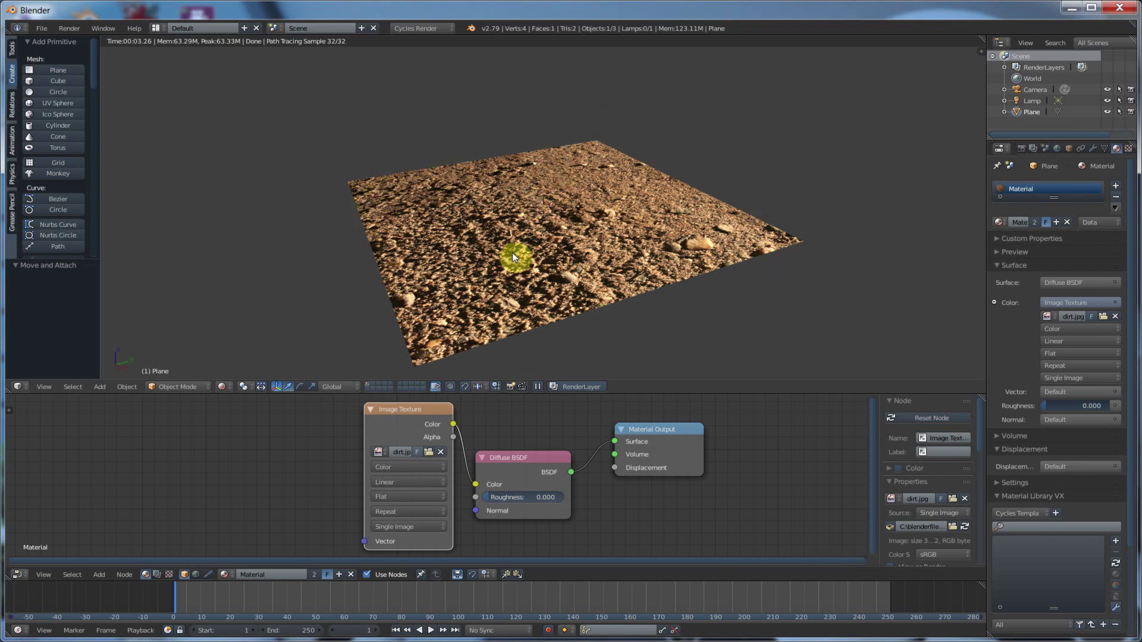
{"action": "scroll", "coordinate": [512, 252], "scroll_direction": "up", "scroll_amount": 2}
{"action": "scroll", "coordinate": [512, 252], "scroll_direction": "down", "scroll_amount": 1}
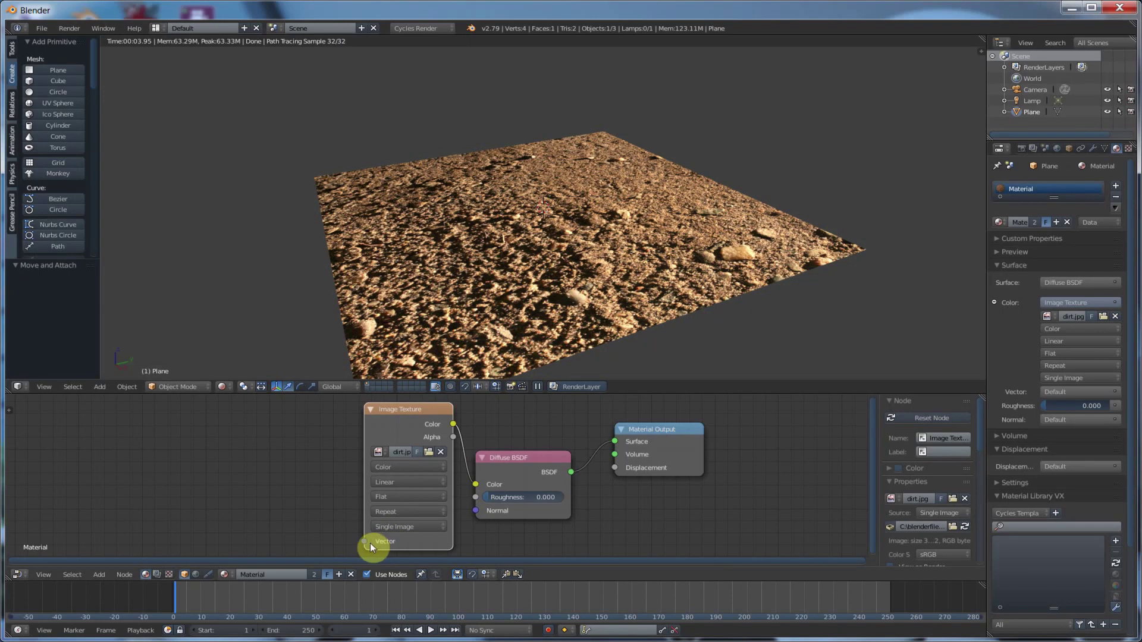
{"action": "left_click", "coordinate": [394, 512]}
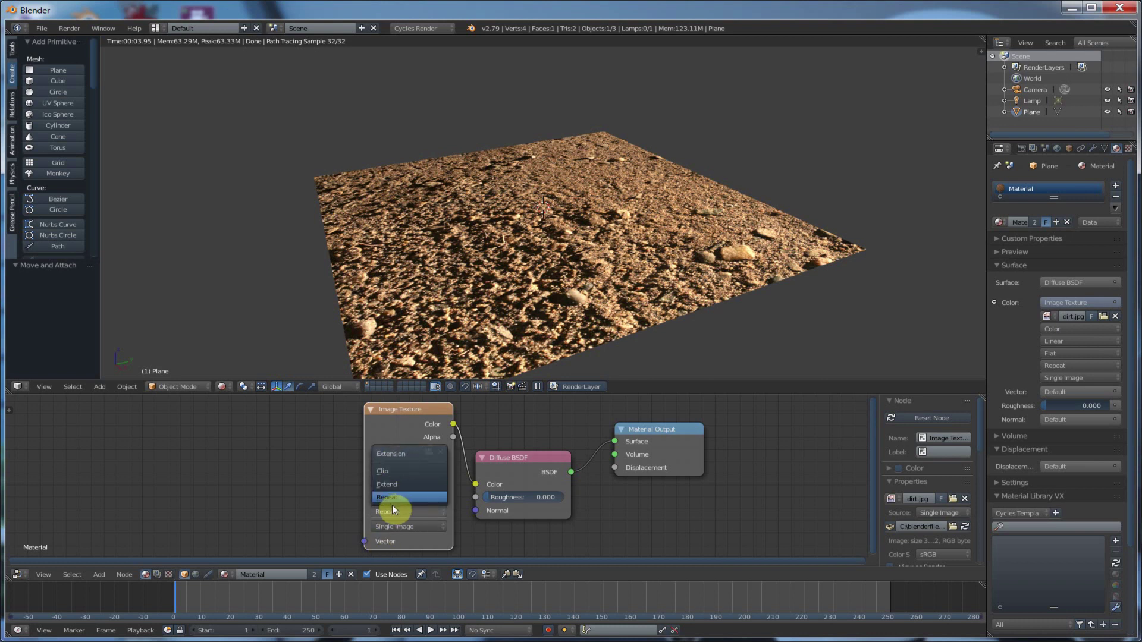
{"action": "left_click", "coordinate": [408, 544]}
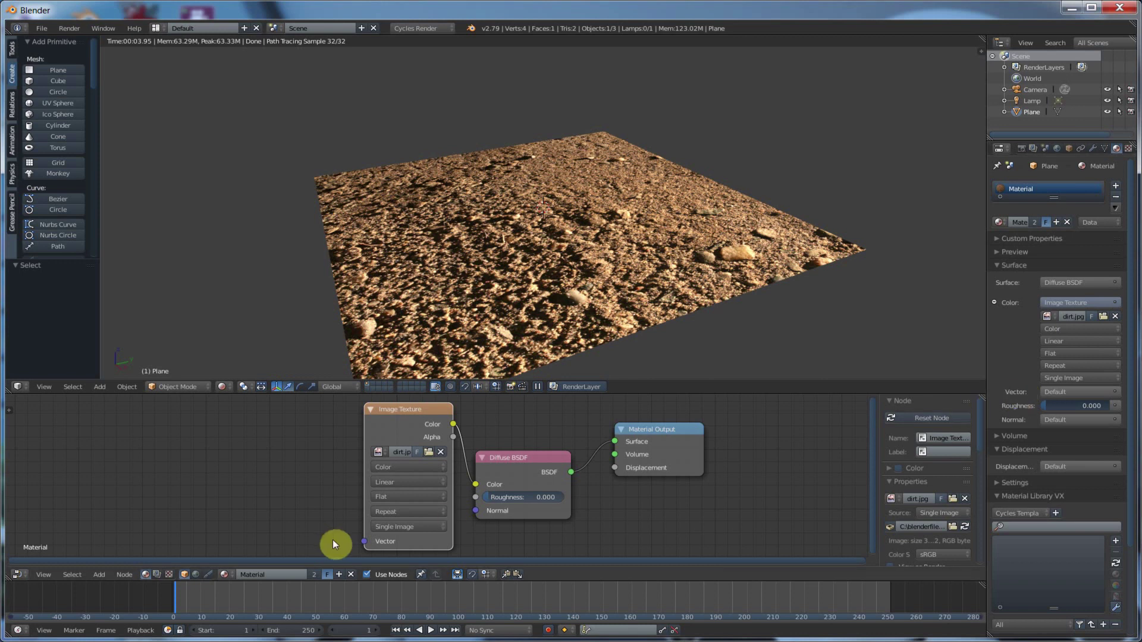
Step: Feed the Texture Coordinate UV output into the Image Texture's Vector input and space its node beside the Image Texture
{"action": "left_click", "coordinate": [1069, 391]}
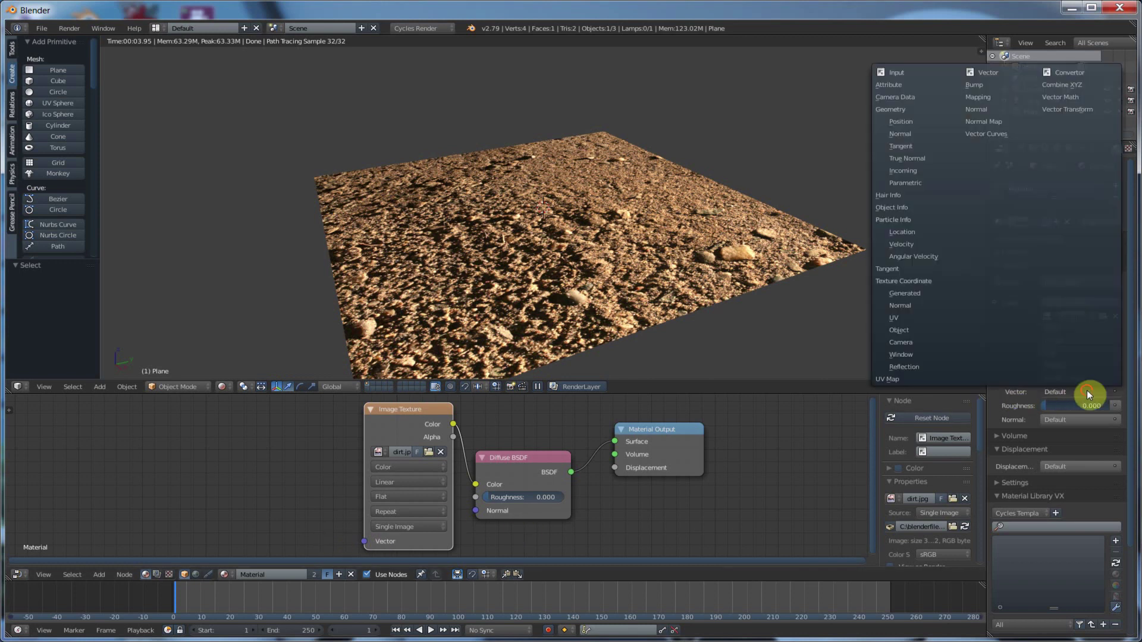
{"action": "left_click", "coordinate": [904, 315]}
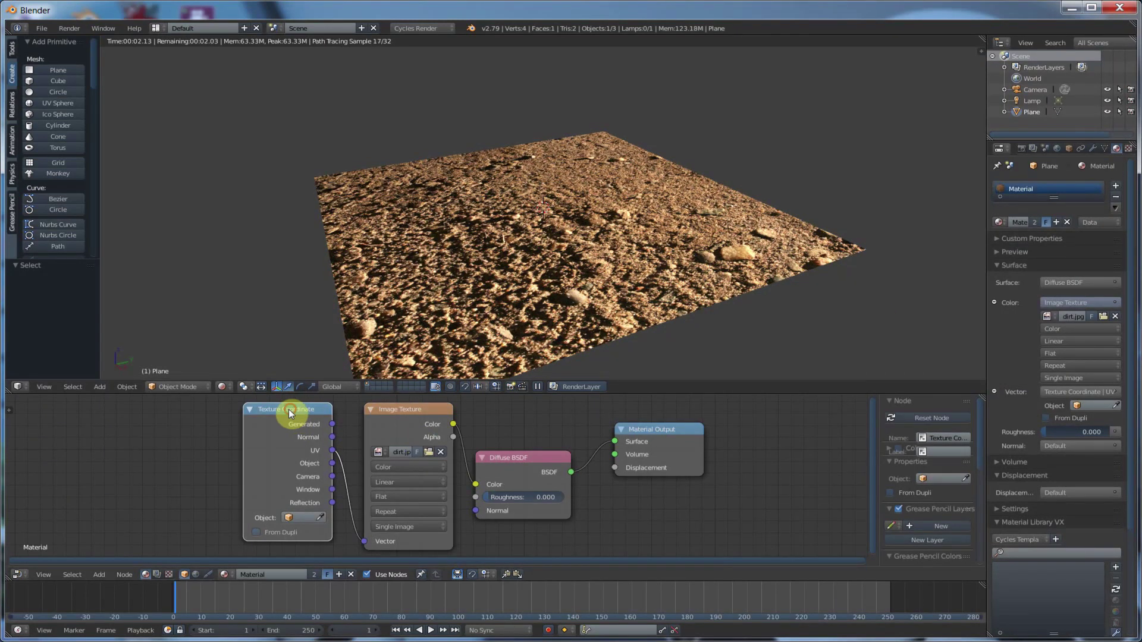
{"action": "left_click_drag", "start_coordinate": [292, 409], "coordinate": [282, 411]}
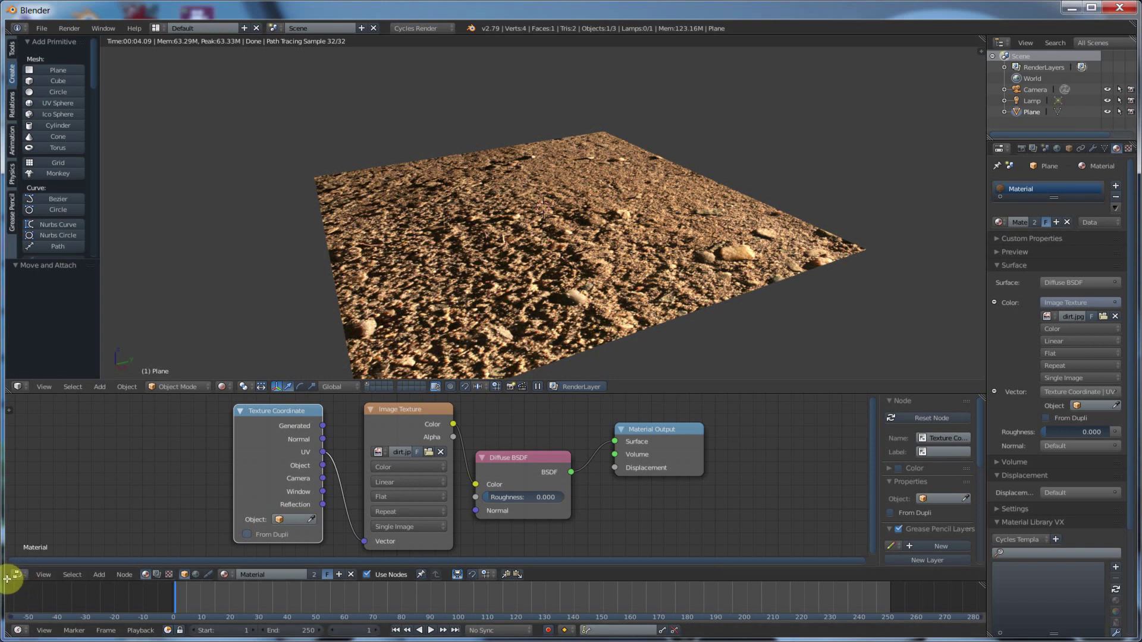
Step: Split the node editor area into two side-by-side areas and turn the new one into a UV/Image Editor
{"action": "left_click_drag", "start_coordinate": [7, 578], "coordinate": [433, 537]}
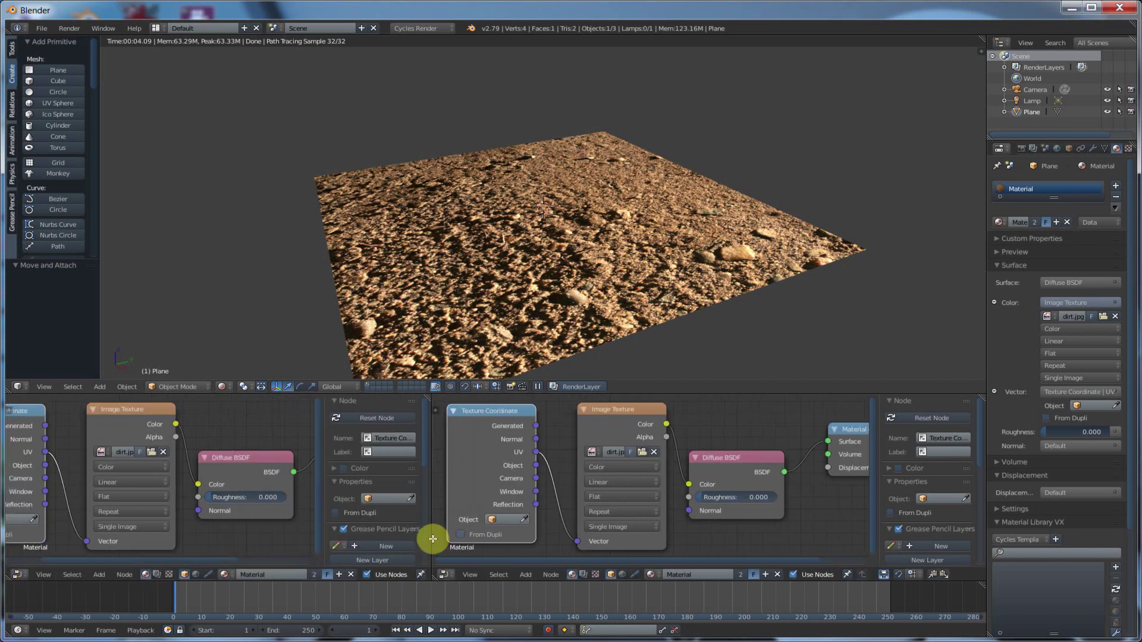
{"action": "scroll", "coordinate": [606, 458], "scroll_direction": "down", "scroll_amount": 1}
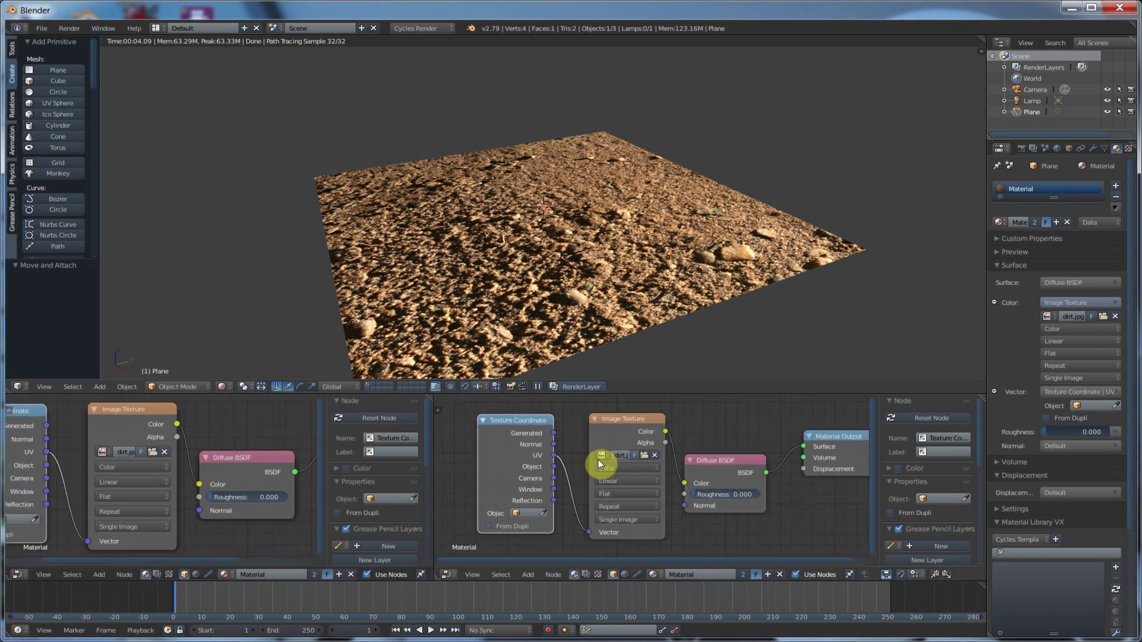
{"action": "left_click", "coordinate": [23, 573]}
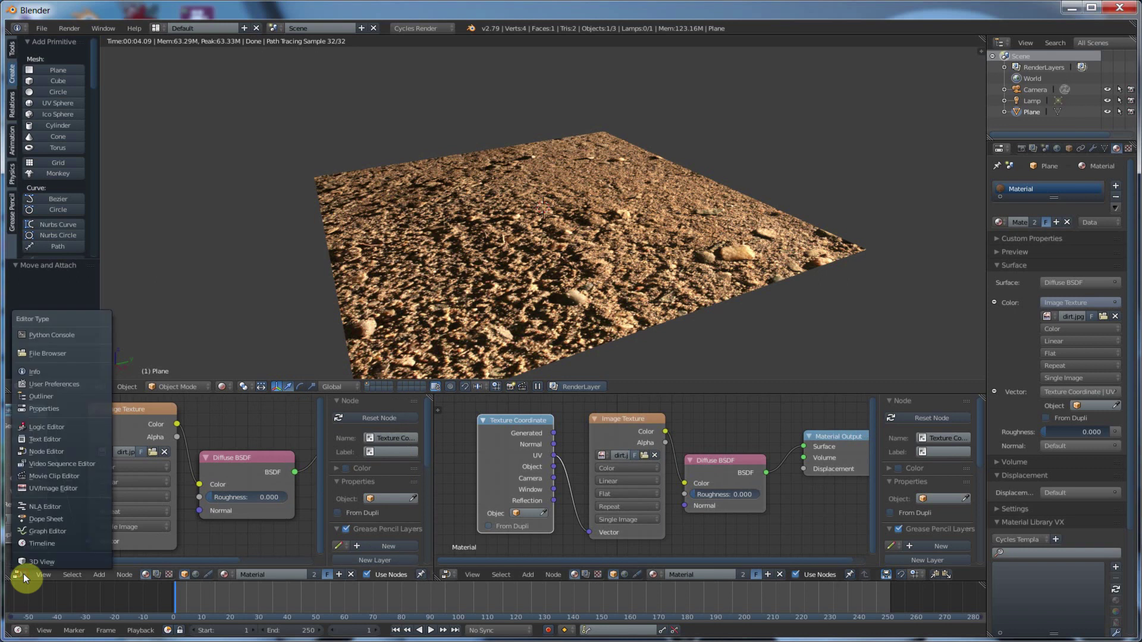
{"action": "left_click", "coordinate": [47, 487]}
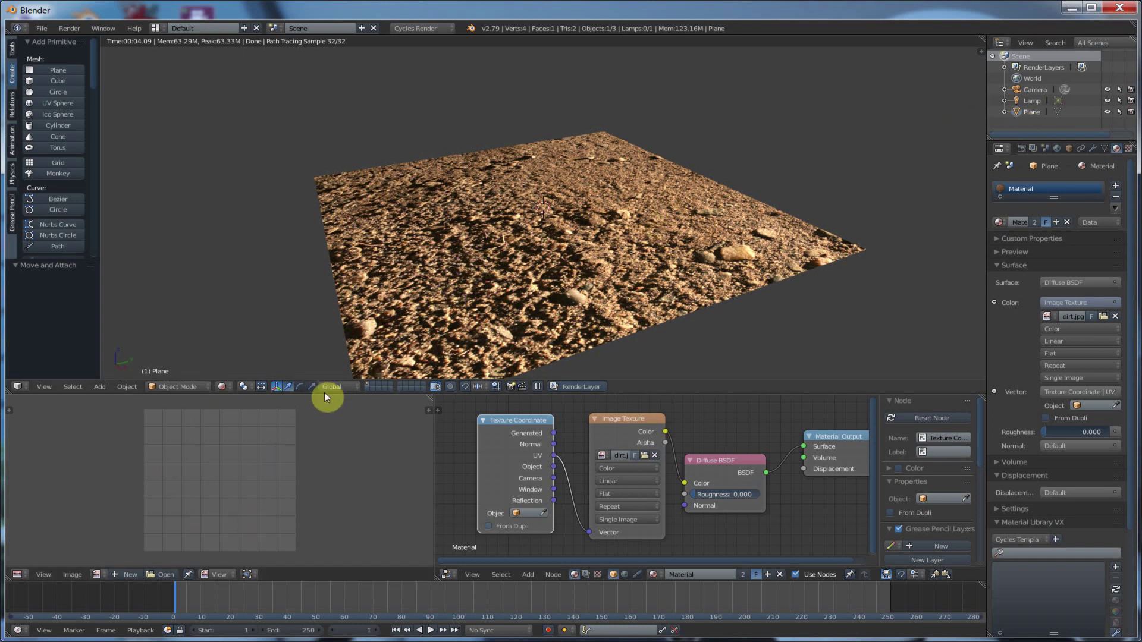
Step: Put the plane in Edit Mode and move its upper-left UV corner inward by about 0.516 in X and -0.348 in Y
{"action": "left_click", "coordinate": [202, 391]}
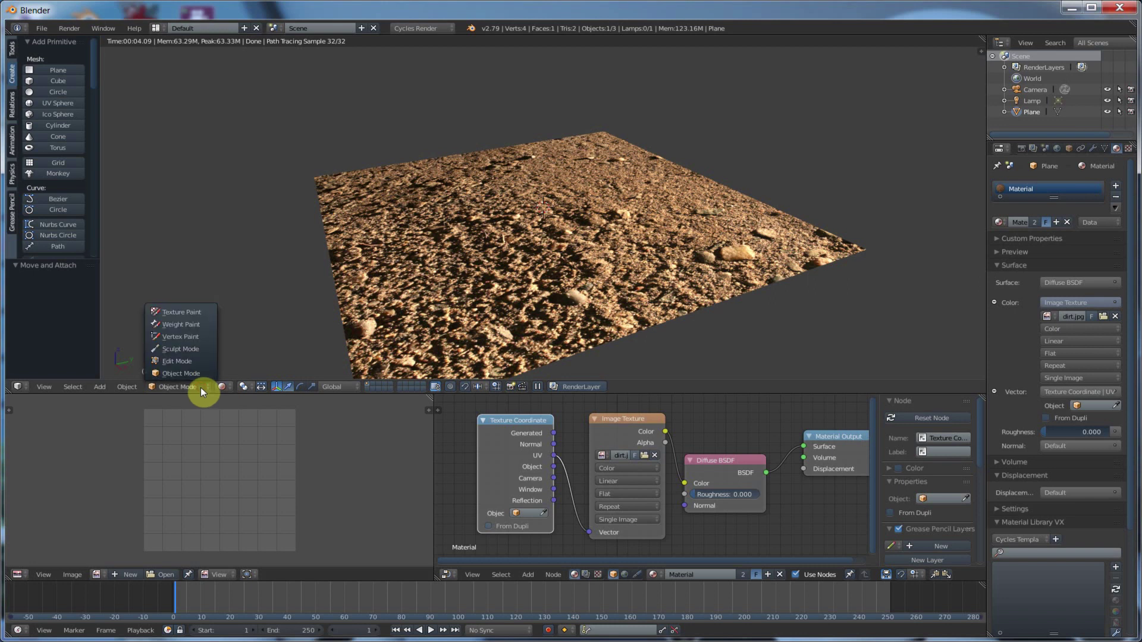
{"action": "left_click", "coordinate": [177, 363]}
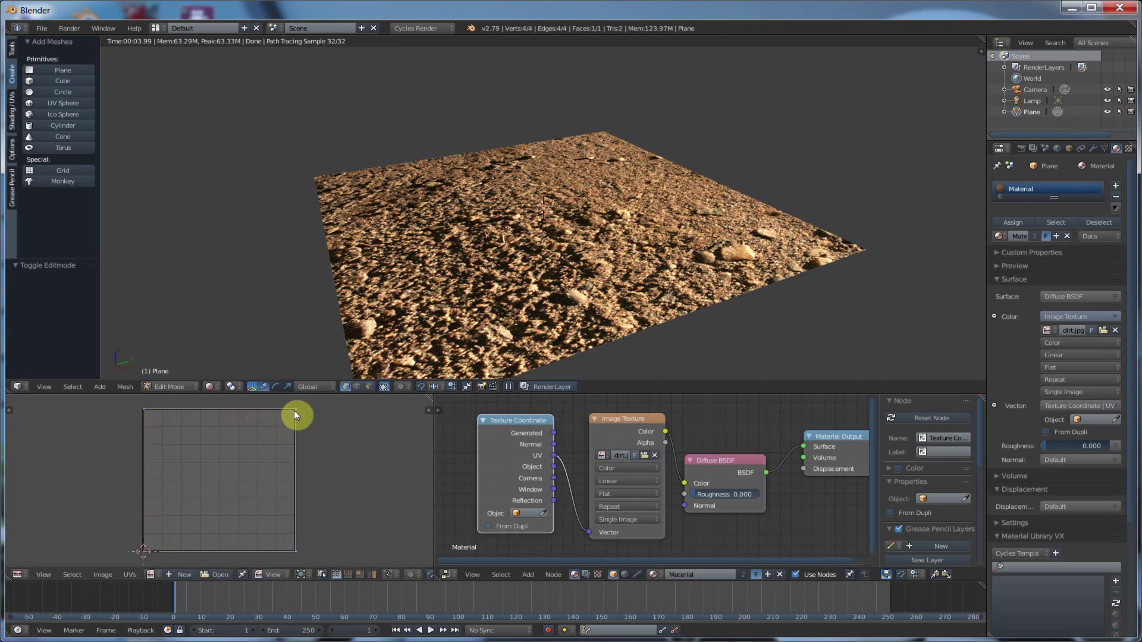
{"action": "right_click", "coordinate": [144, 409]}
{"action": "key", "text": "g"}
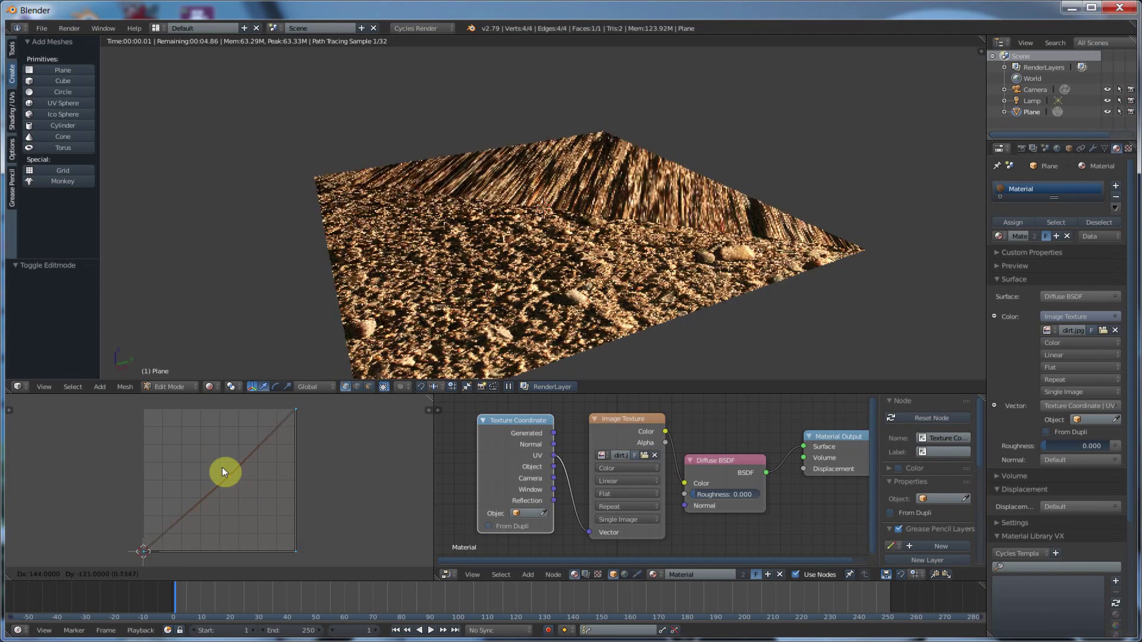
{"action": "right_click", "coordinate": [191, 455]}
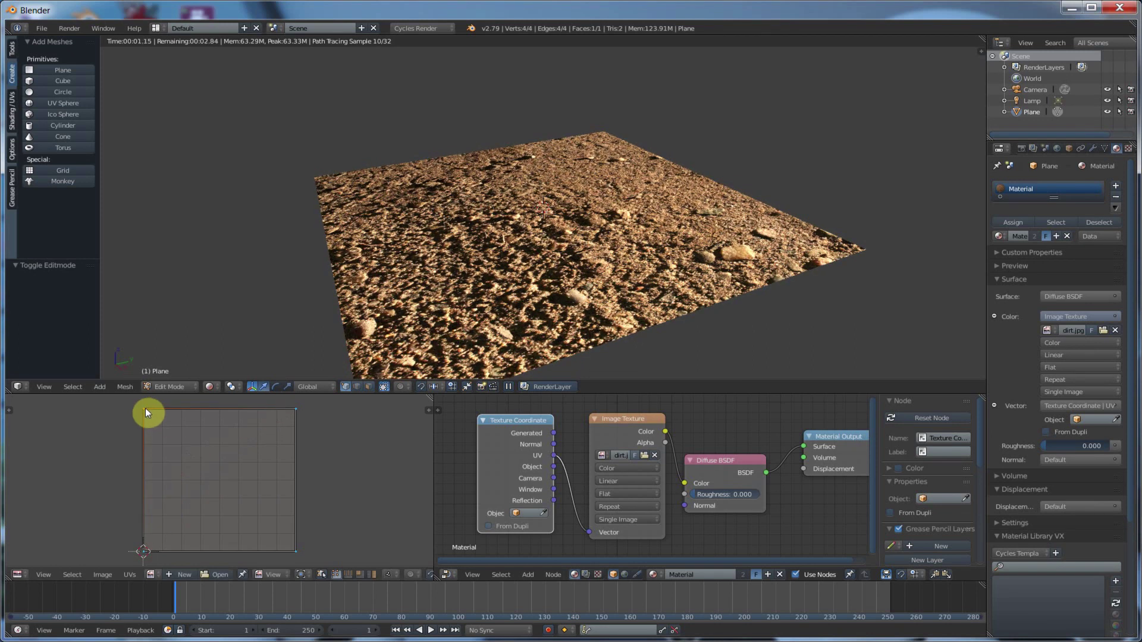
{"action": "key", "text": "g"}
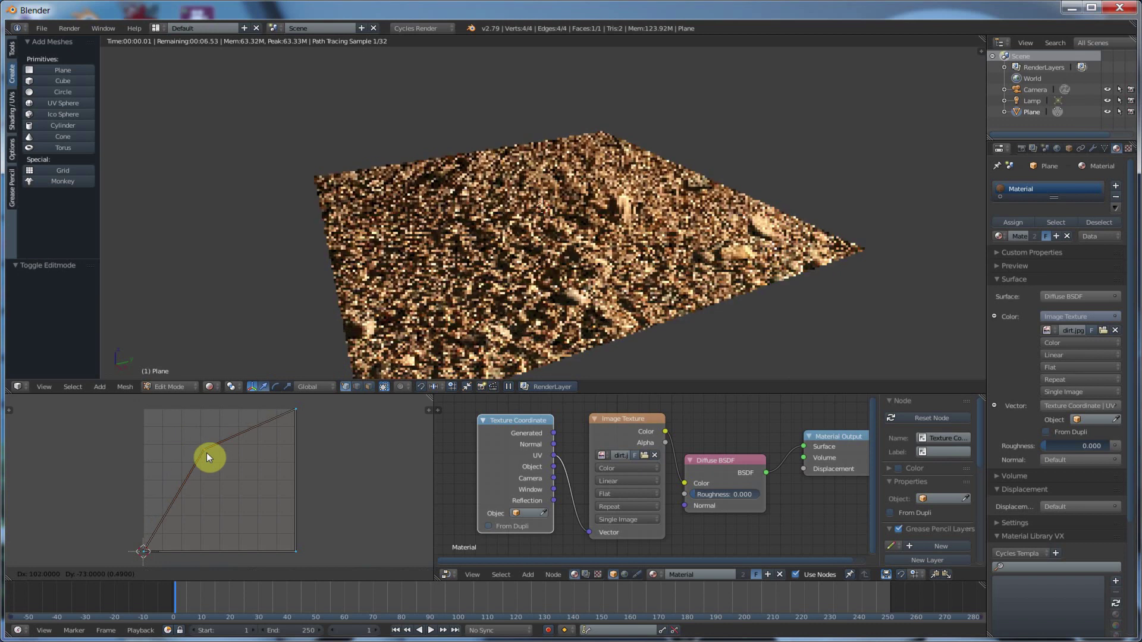
{"action": "left_click", "coordinate": [219, 459]}
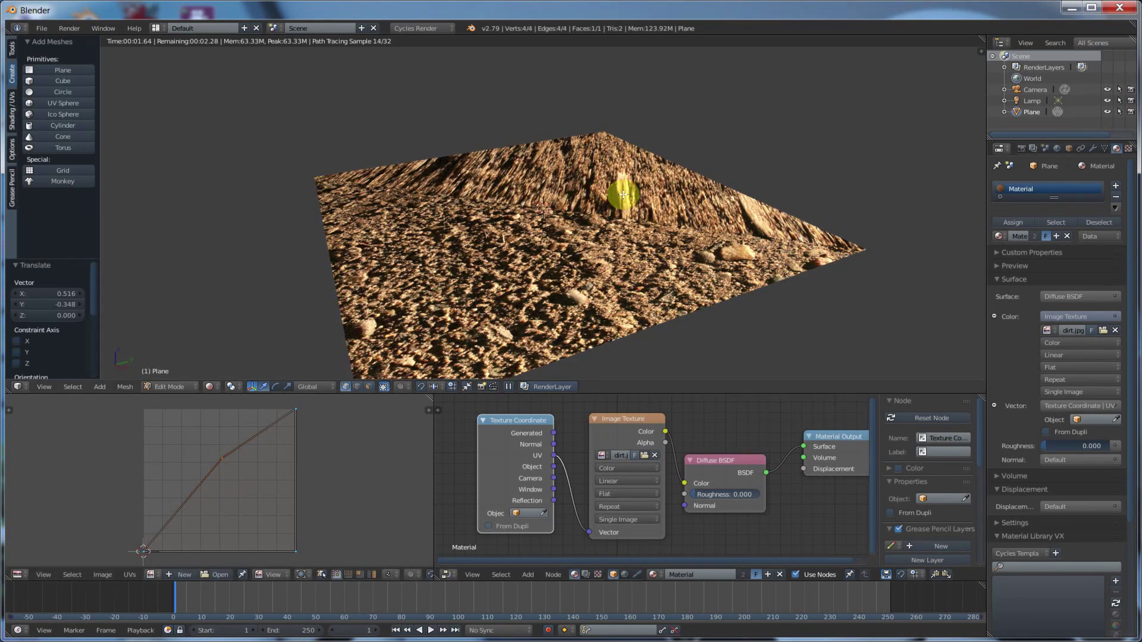
{"action": "middle_click_drag", "start_coordinate": [613, 262], "coordinate": [584, 265]}
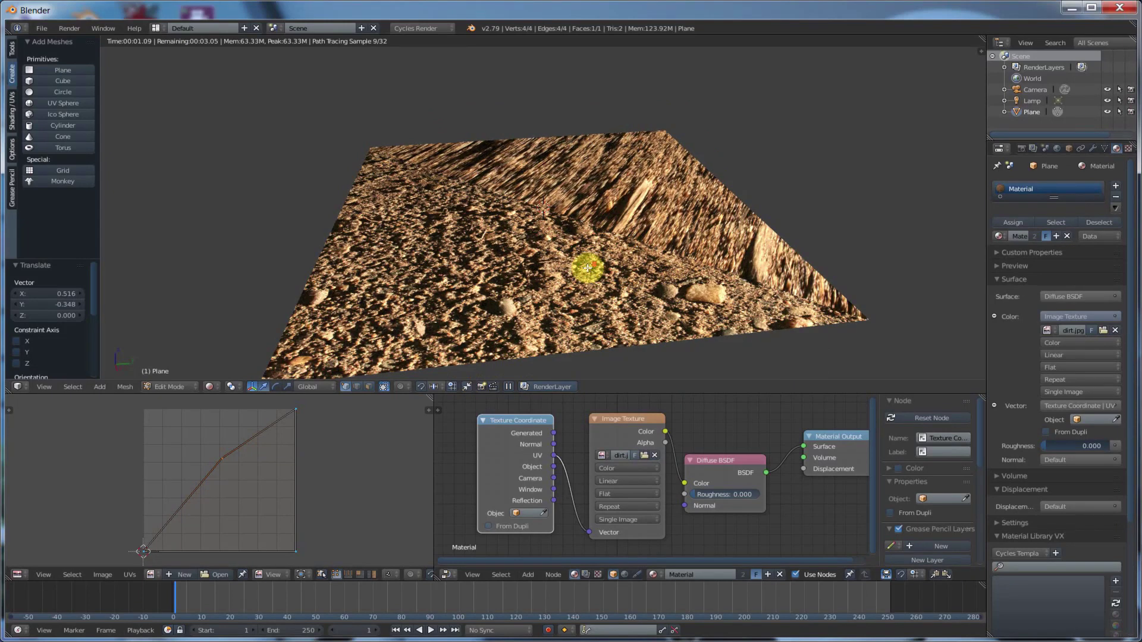
{"action": "scroll", "coordinate": [584, 267], "scroll_direction": "down", "scroll_amount": 1}
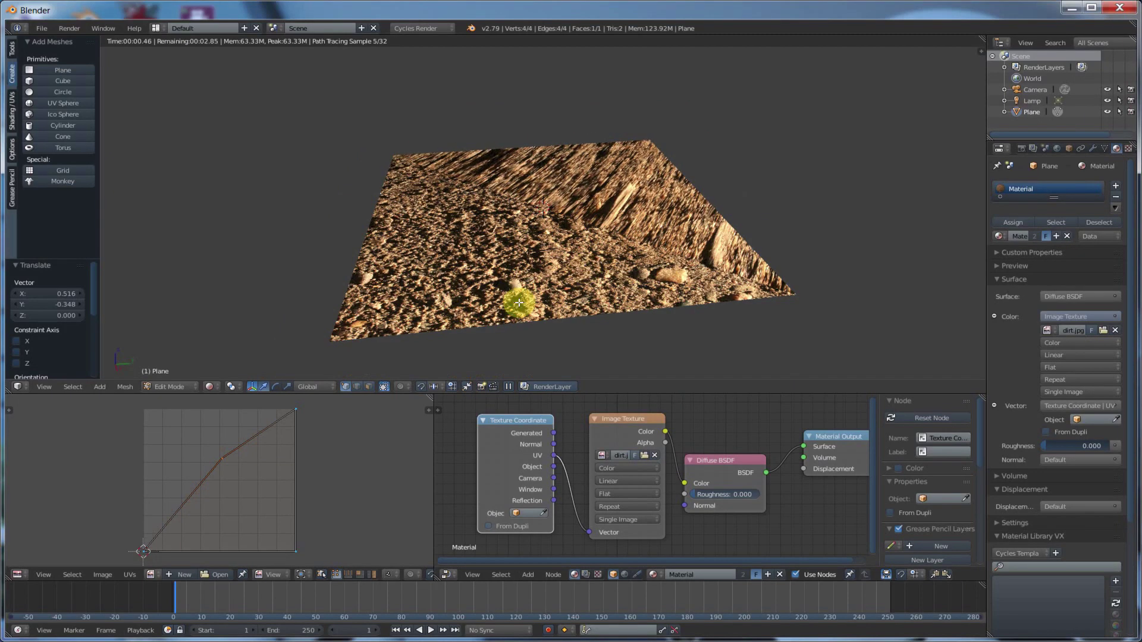
Step: Shift the displaced upper-left UV vertex back outward by about -0.098 in X and 0.059 in Y
{"action": "right_click", "coordinate": [296, 552]}
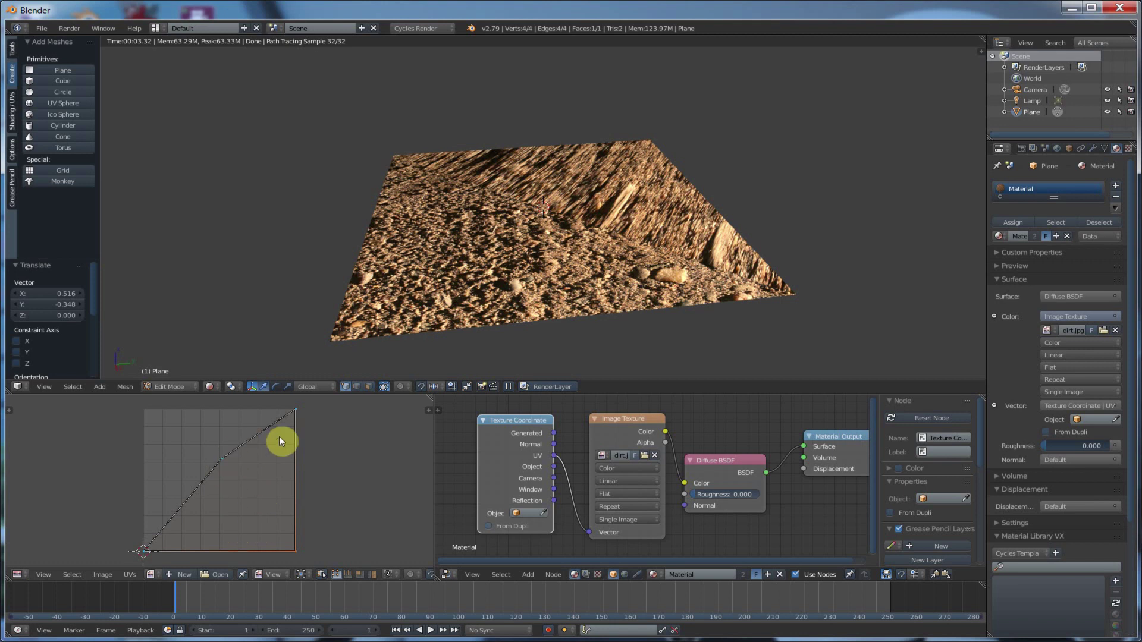
{"action": "right_click", "coordinate": [222, 458]}
{"action": "key", "text": "g"}
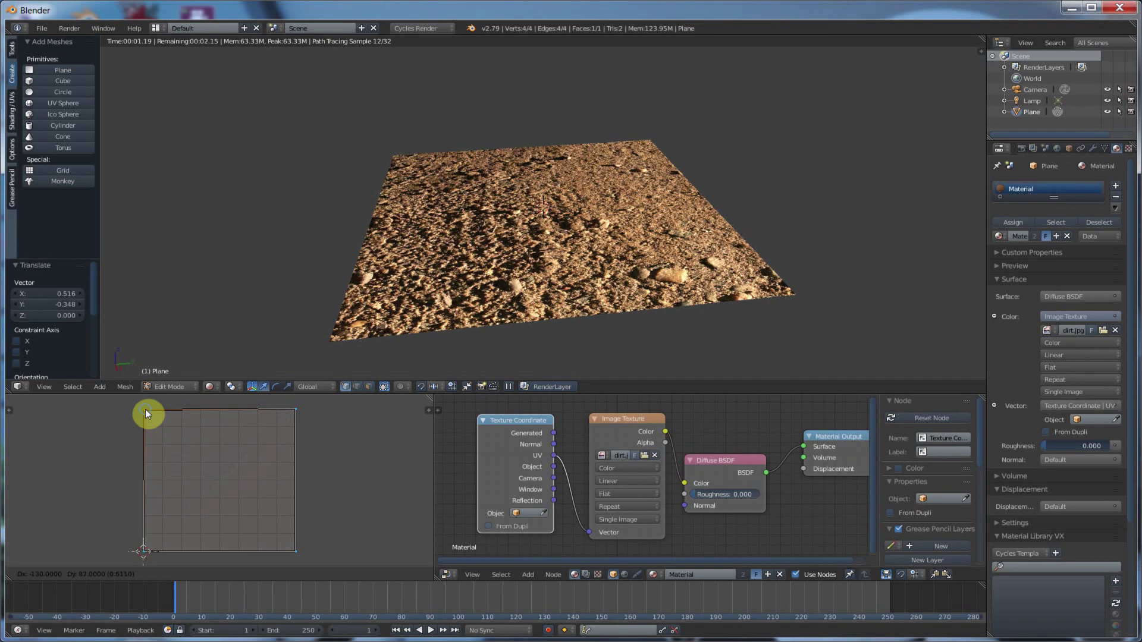
{"action": "right_click", "coordinate": [145, 410]}
{"action": "key", "text": "g"}
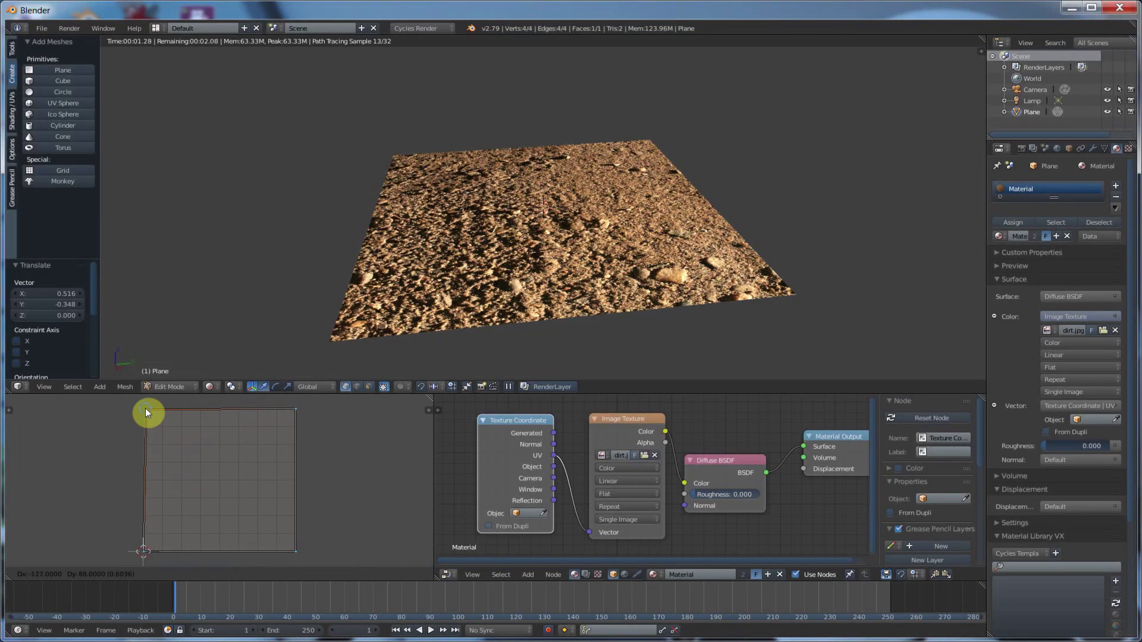
{"action": "right_click", "coordinate": [145, 408]}
{"action": "key", "text": "g"}
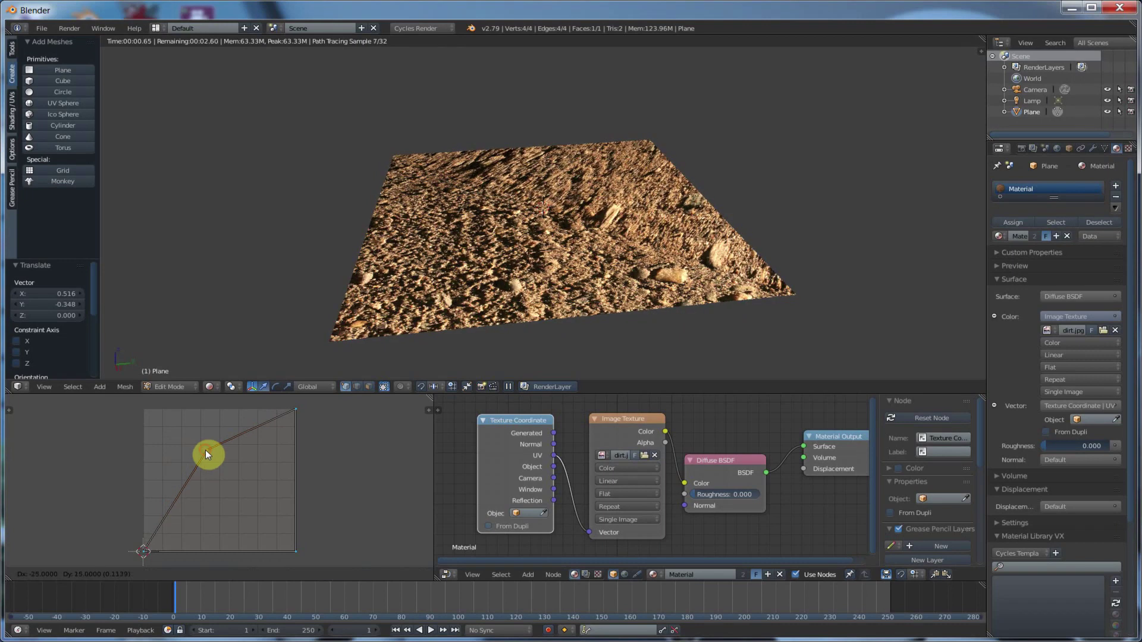
{"action": "left_click", "coordinate": [205, 449]}
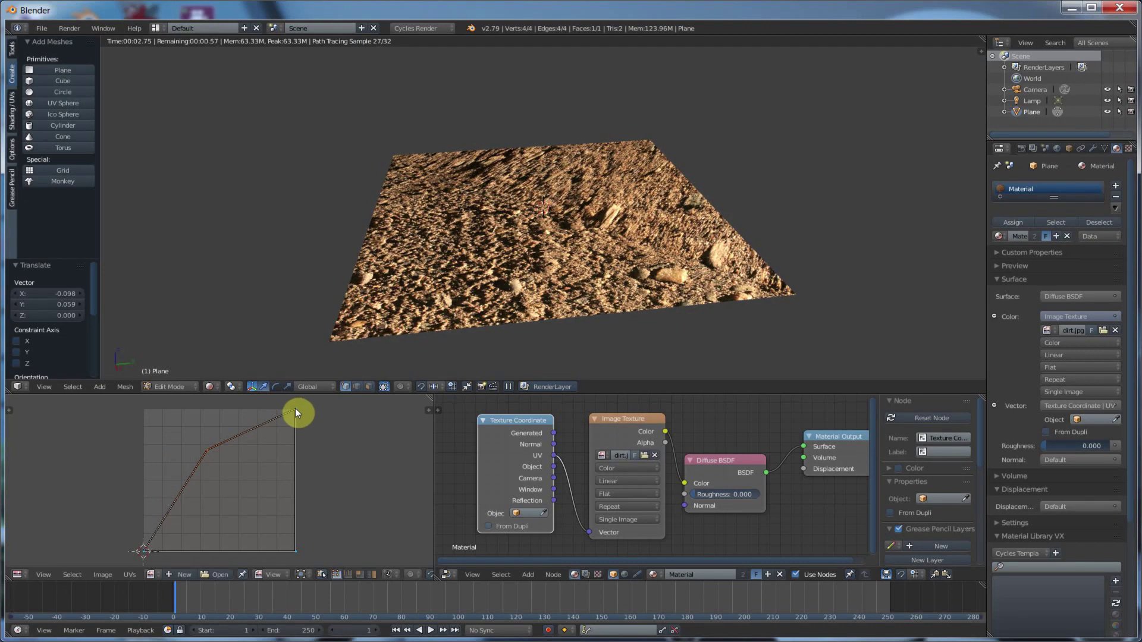
Step: Move the upper-right UV corner inward by about -0.180 in X and -0.344 in Y
{"action": "right_click", "coordinate": [296, 408]}
{"action": "key", "text": "g"}
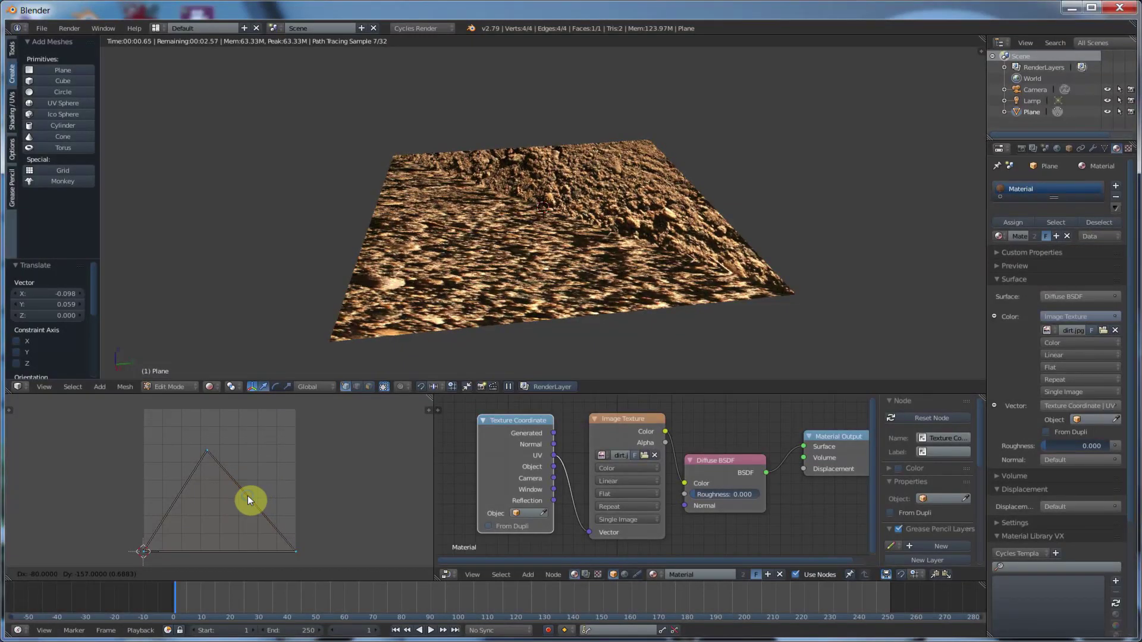
{"action": "left_click", "coordinate": [295, 412]}
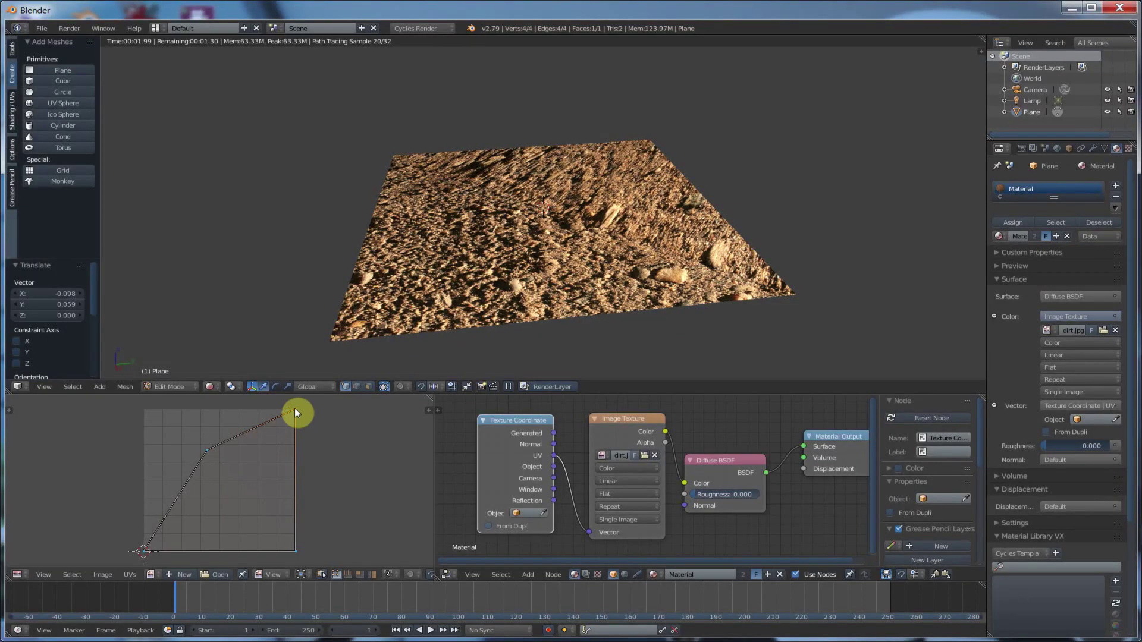
{"action": "key", "text": "g"}
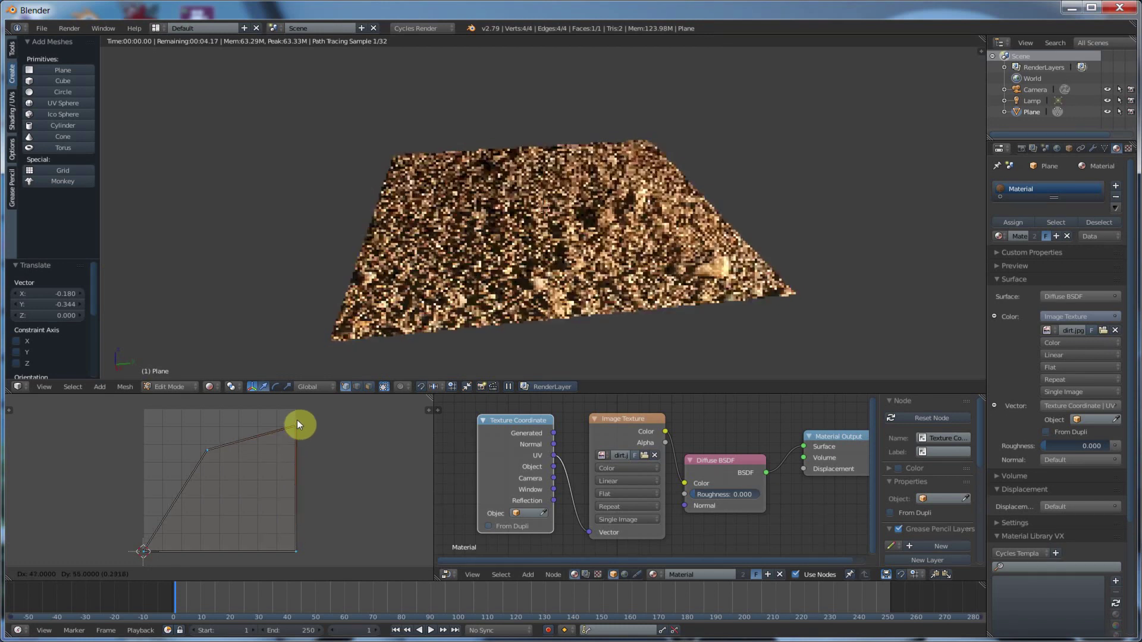
{"action": "right_click", "coordinate": [294, 411]}
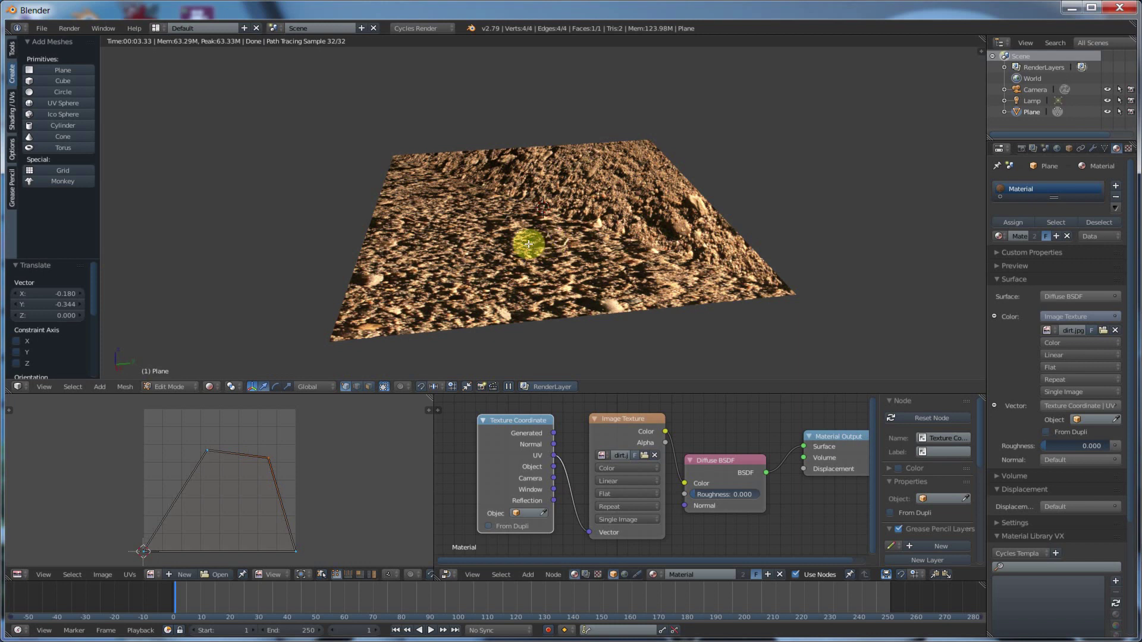
Step: Show the viewport in Material shading and subdivide the plane with 3 cuts
{"action": "left_click", "coordinate": [211, 386]}
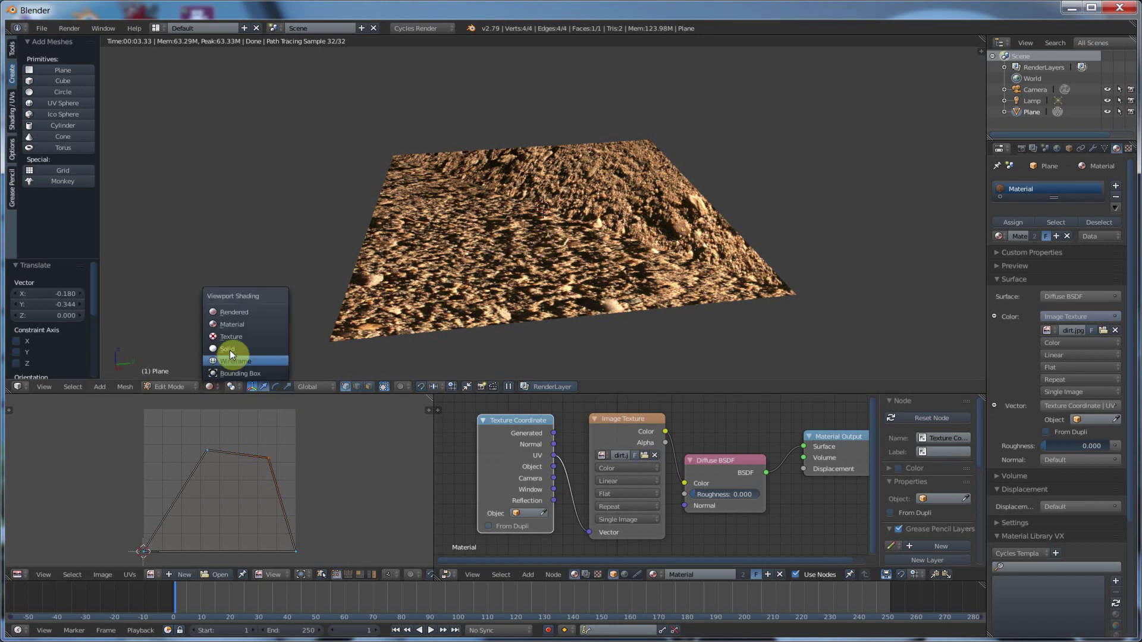
{"action": "left_click", "coordinate": [238, 324]}
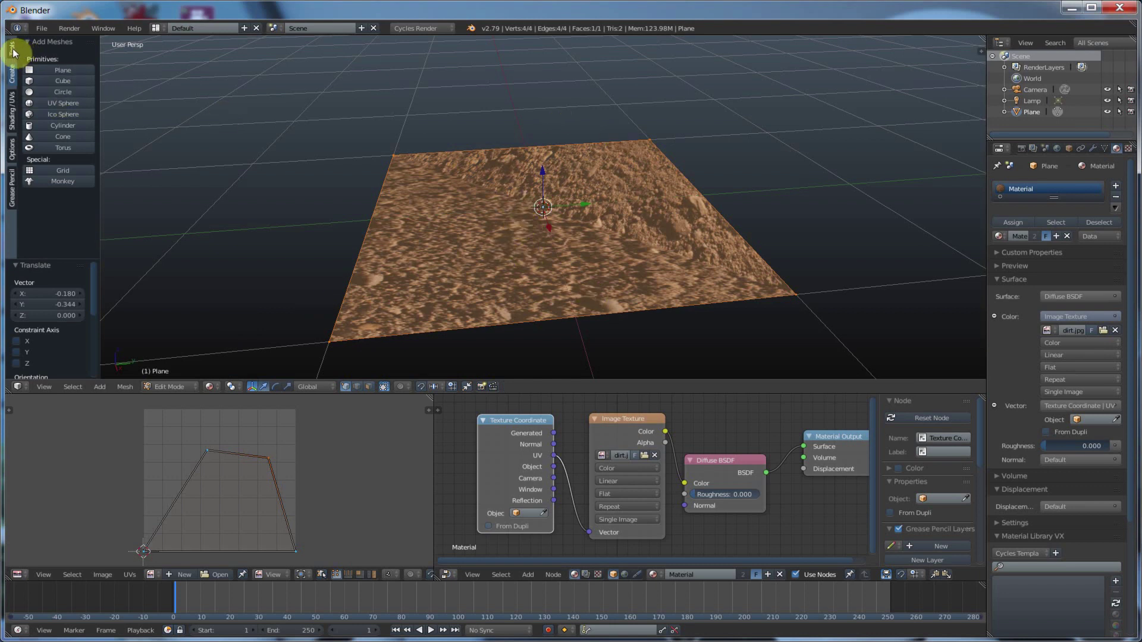
{"action": "left_click", "coordinate": [12, 52]}
{"action": "scroll", "coordinate": [50, 220], "scroll_direction": "down", "scroll_amount": 4}
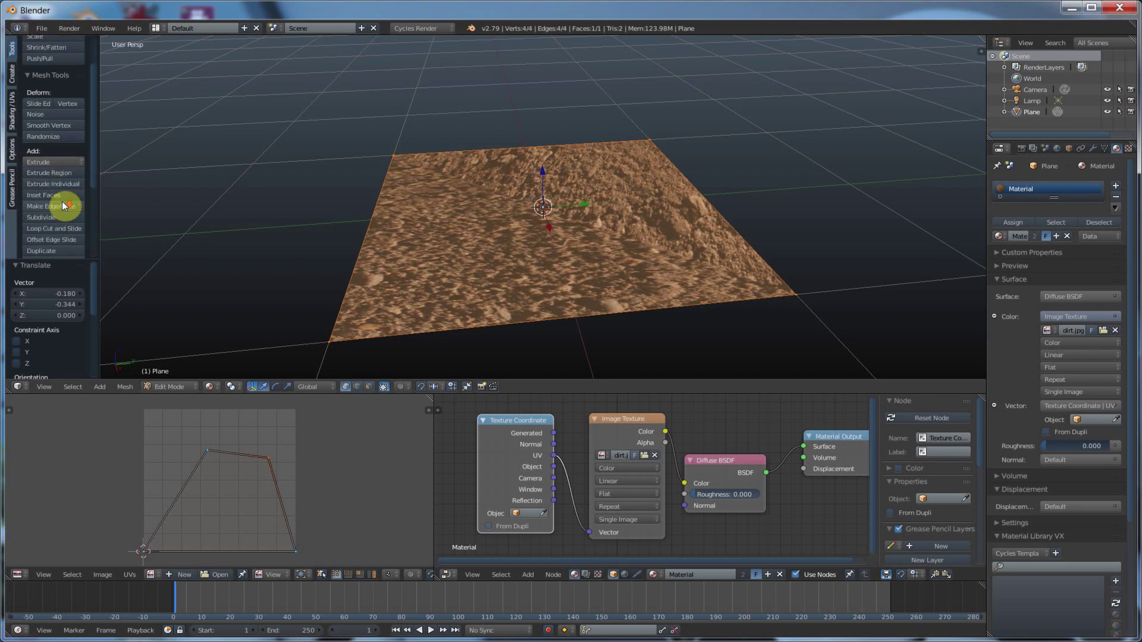
{"action": "left_click", "coordinate": [49, 218]}
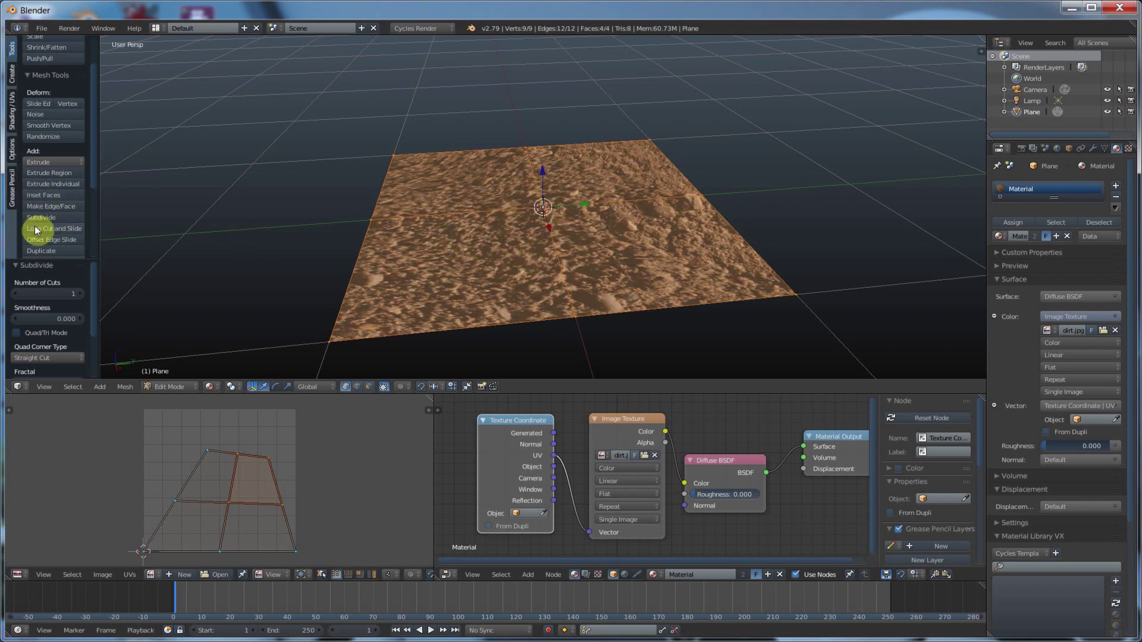
{"action": "left_click", "coordinate": [81, 294]}
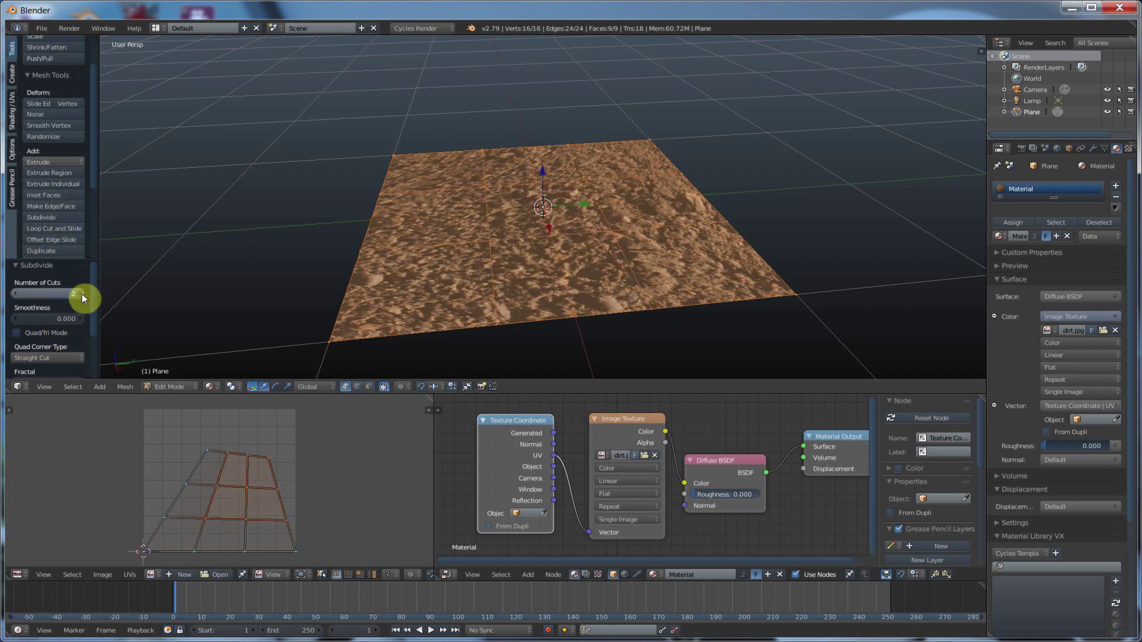
{"action": "left_click", "coordinate": [81, 294]}
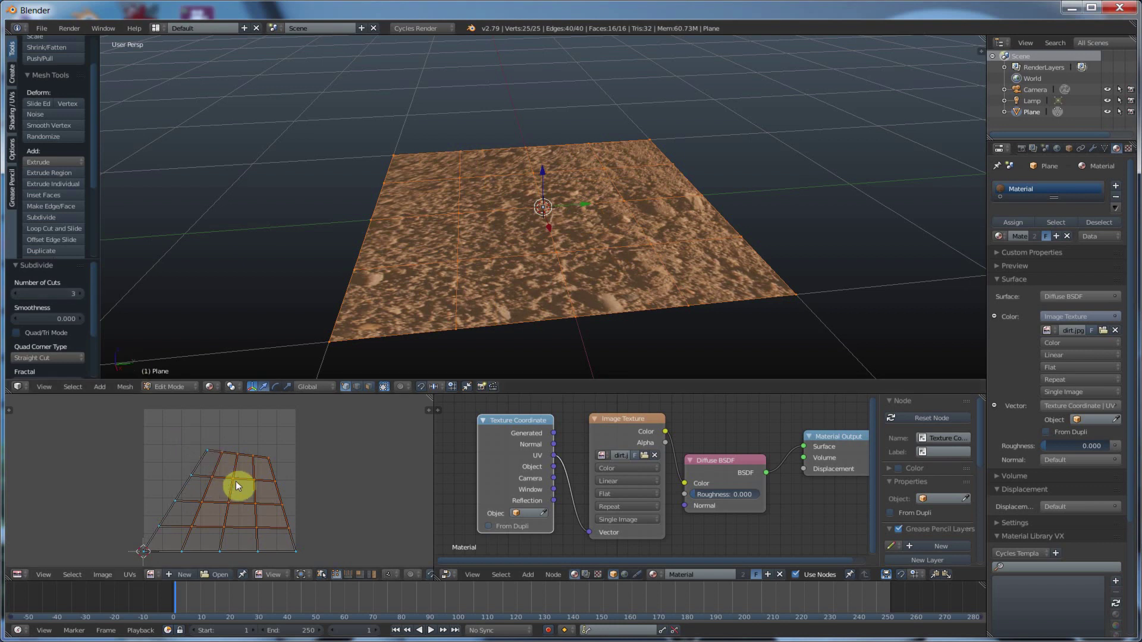
Step: Move the upper-left vertex of the subdivided UV grid outward by about -0.145 in X and 0.090 in Y
{"action": "right_click", "coordinate": [208, 450]}
{"action": "key", "text": "g"}
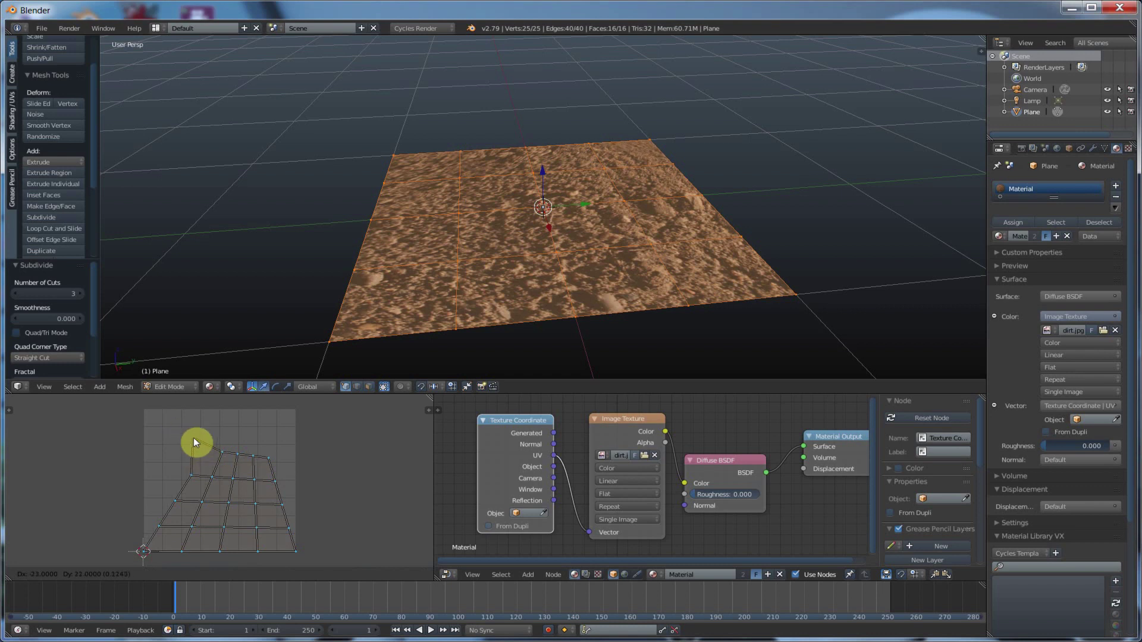
{"action": "right_click", "coordinate": [194, 438]}
{"action": "key", "text": "g"}
{"action": "left_click", "coordinate": [183, 435]}
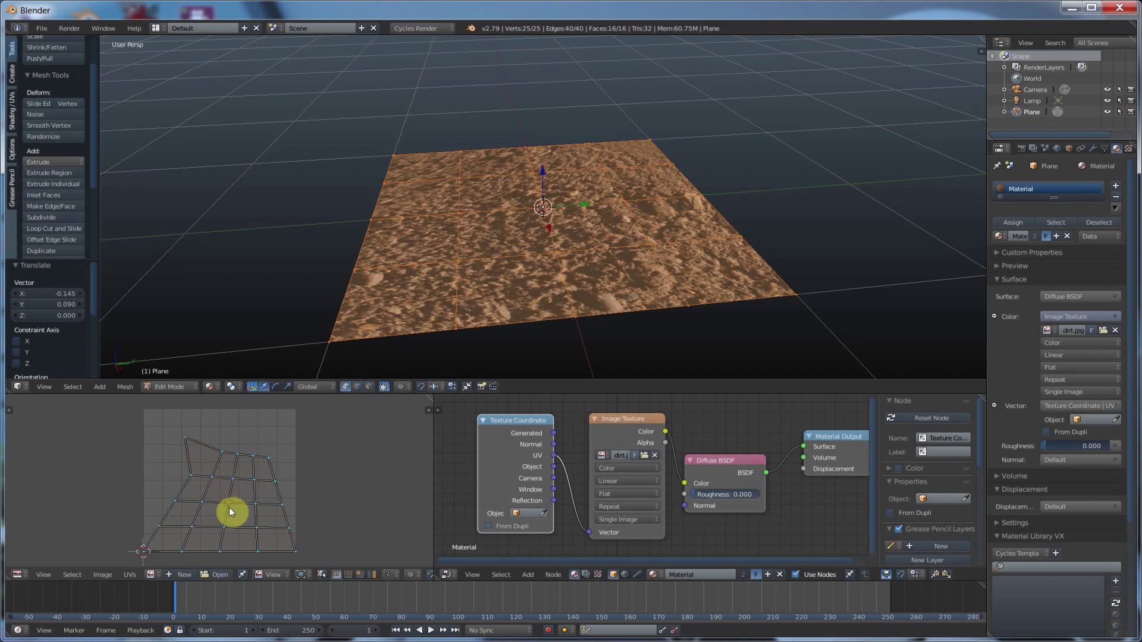
Step: Move the upper-right vertex of the UV grid outward by about 0.102 in X and 0.152 in Y
{"action": "key", "text": "g"}
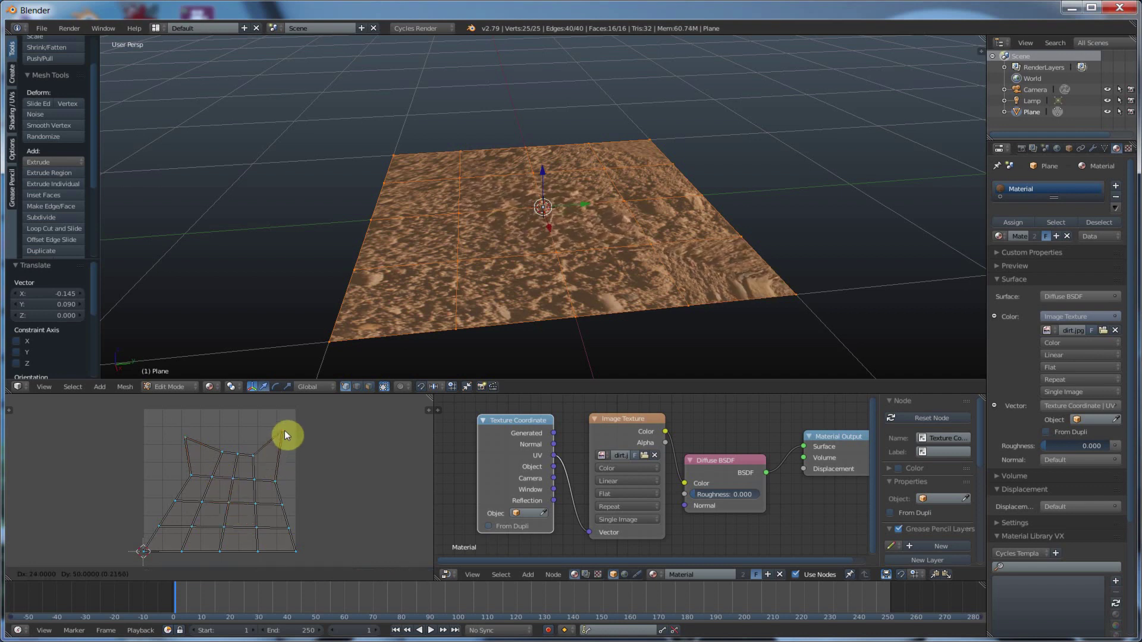
{"action": "key", "text": "Escape"}
{"action": "key", "text": "g"}
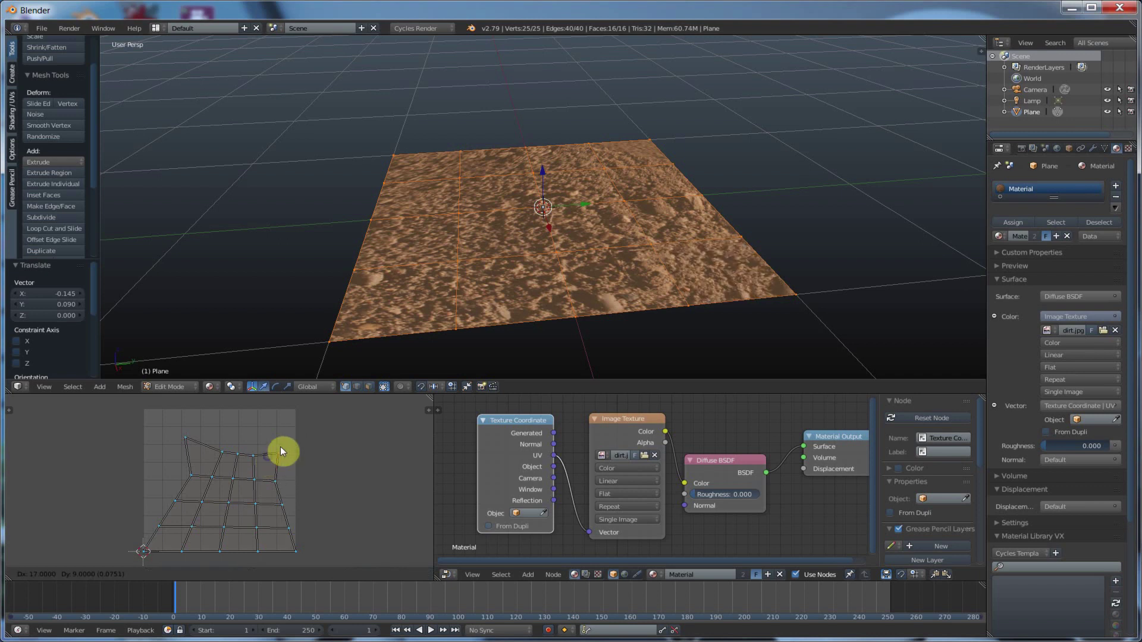
{"action": "left_click", "coordinate": [283, 434]}
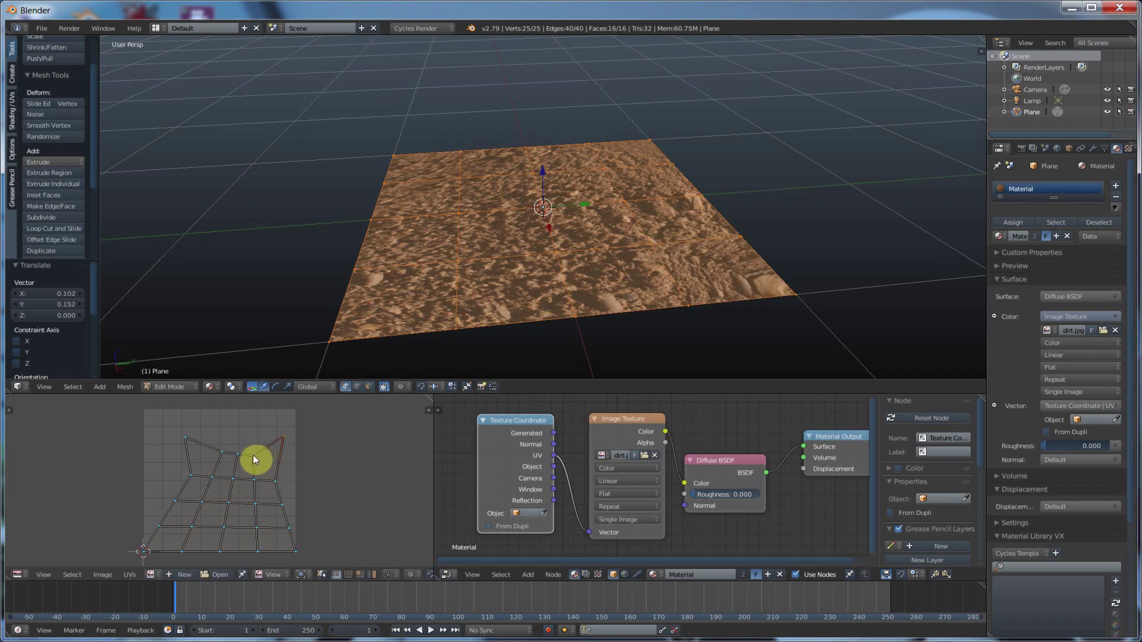
Step: Move two right-edge UV vertices outward, the upper by about 0.102 in X and 0.031 in Y, the lower by 0.055 and 0.008
{"action": "right_click", "coordinate": [253, 456]}
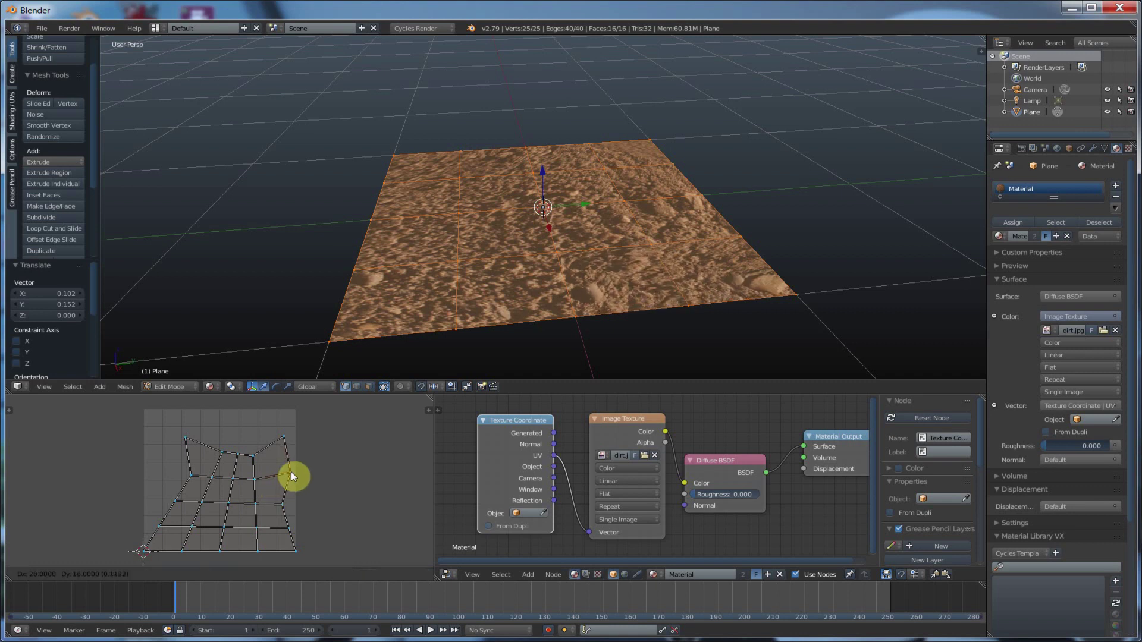
{"action": "right_click_drag", "start_coordinate": [276, 480], "coordinate": [291, 475]}
{"action": "left_click", "coordinate": [290, 475]}
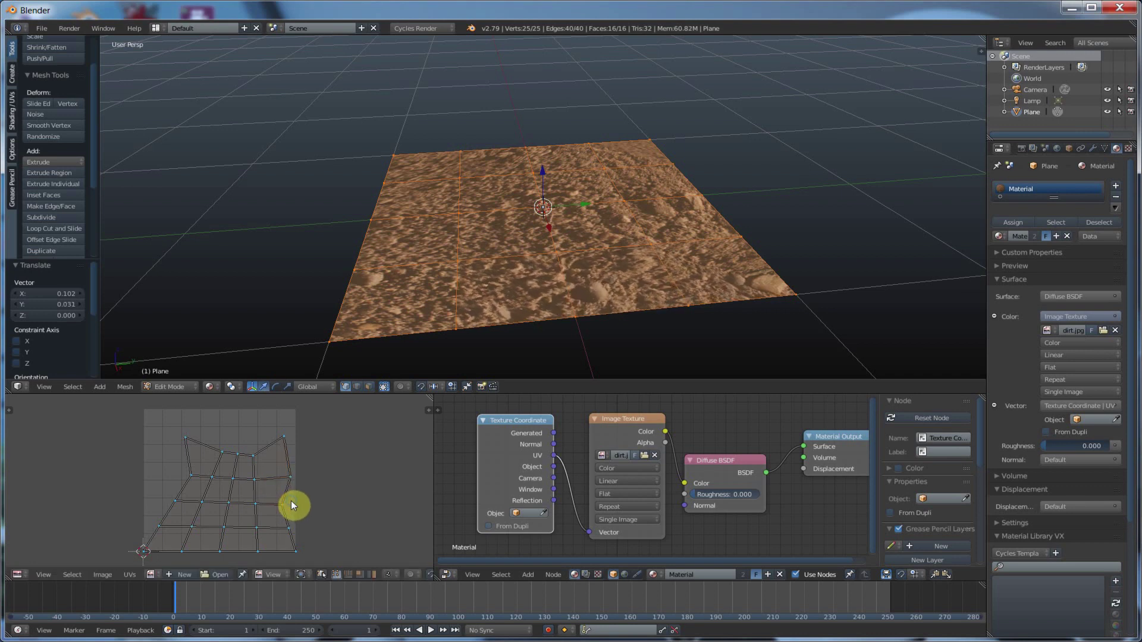
{"action": "right_click_drag", "start_coordinate": [287, 503], "coordinate": [291, 502]}
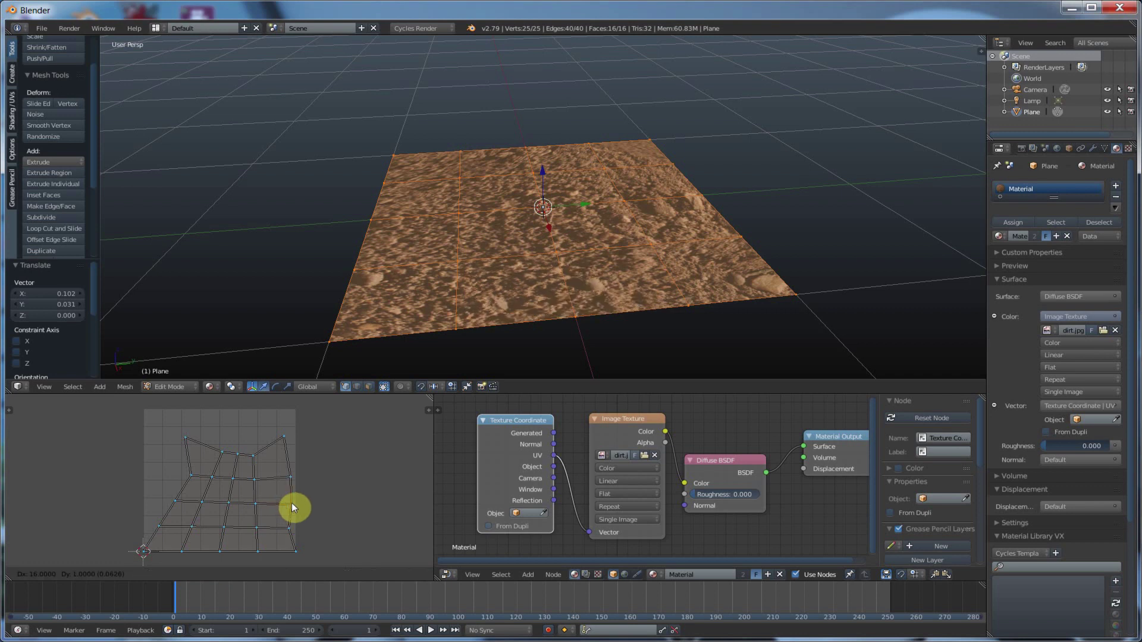
{"action": "left_click", "coordinate": [289, 502]}
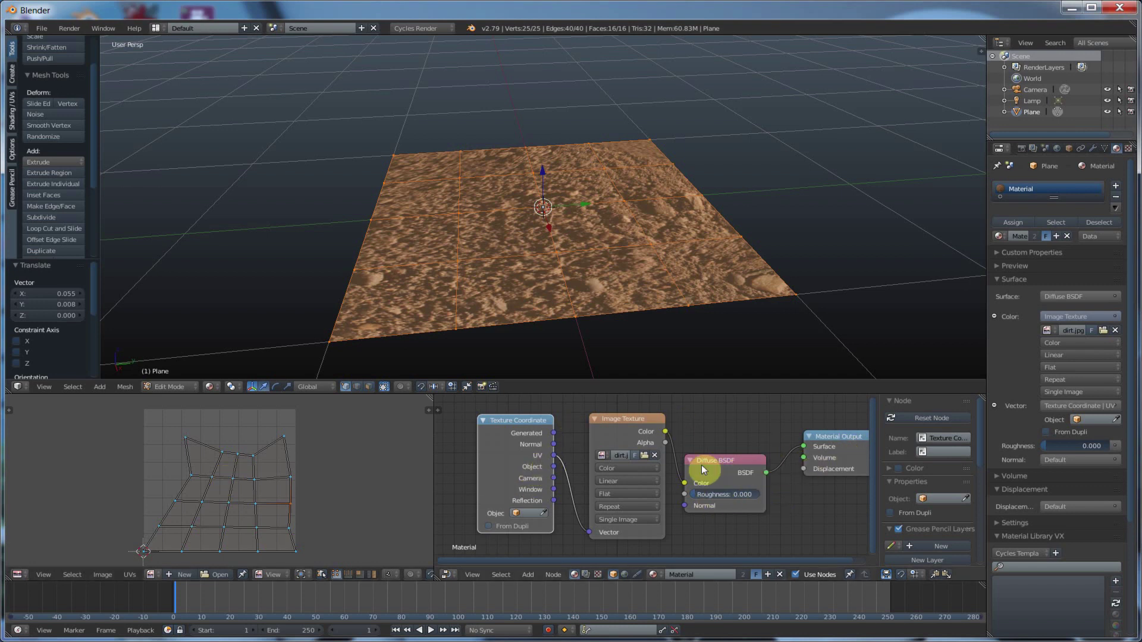
Step: Replace the plane material's Image Texture node with a Checker Texture and link the UV coordinate output to its Vector input
{"action": "left_click", "coordinate": [623, 423]}
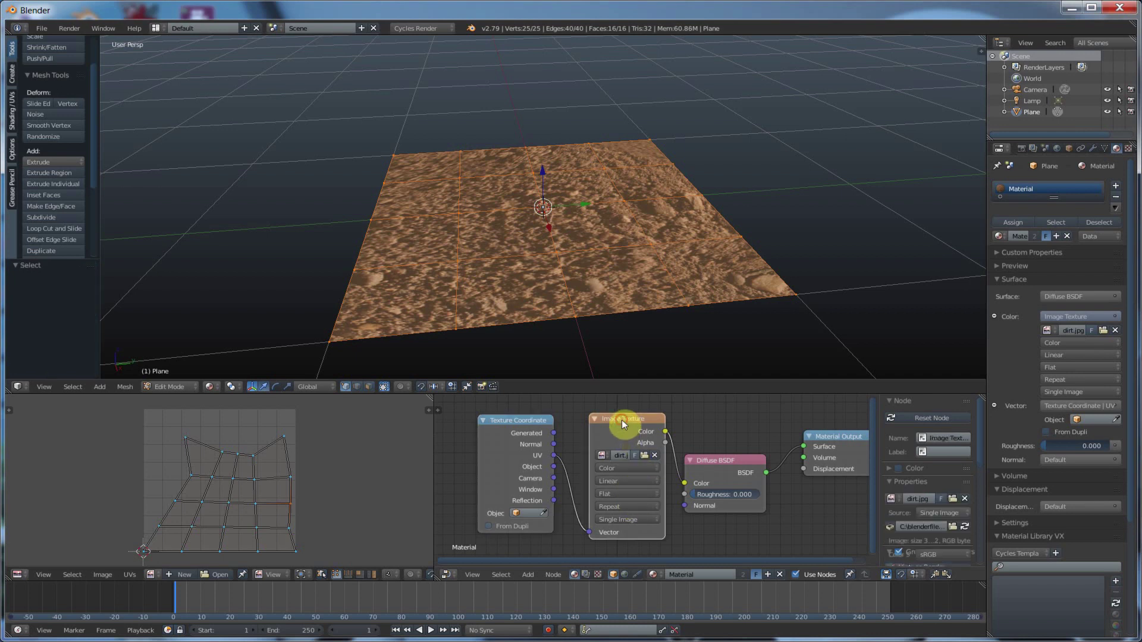
{"action": "key", "text": "Delete"}
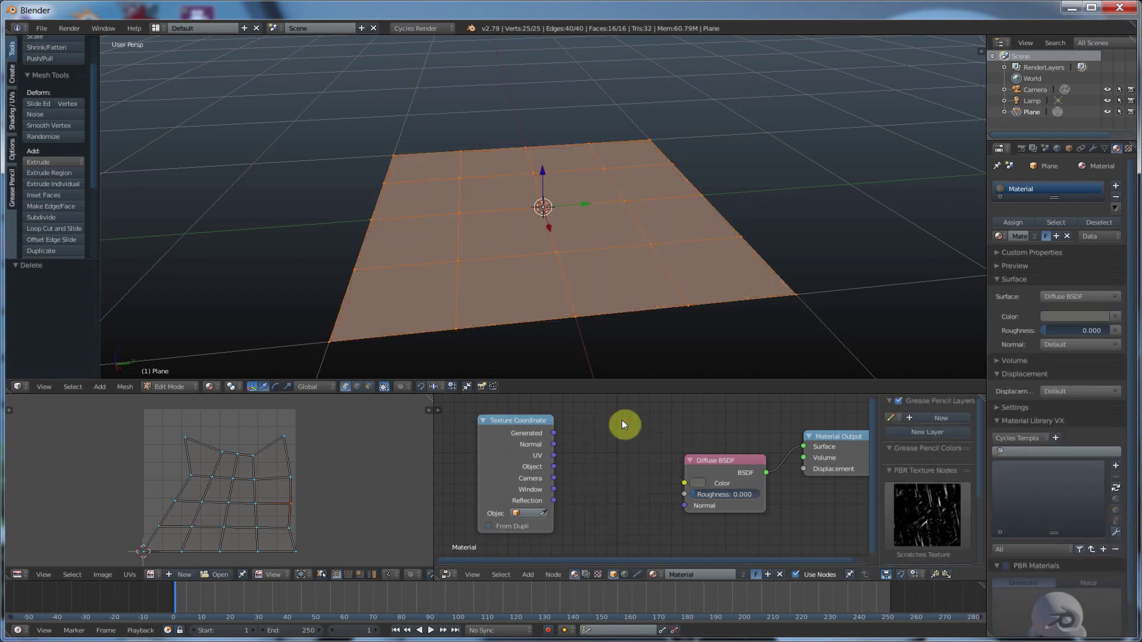
{"action": "key", "text": "shift+a"}
{"action": "mouse_move", "coordinate": [622, 421]}
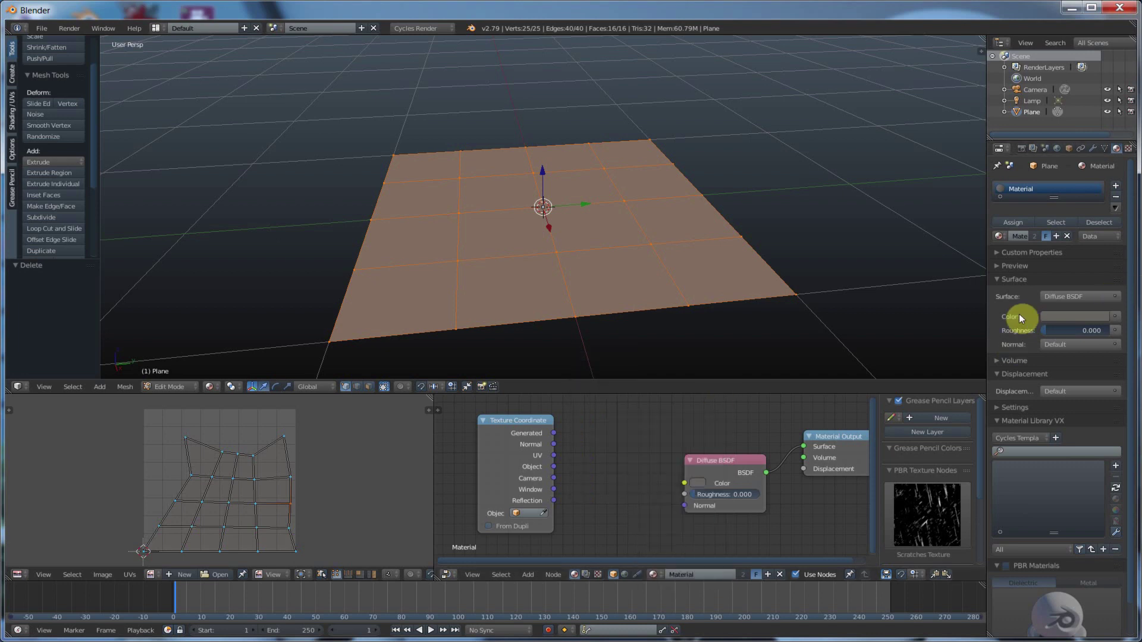
{"action": "left_click", "coordinate": [1116, 316]}
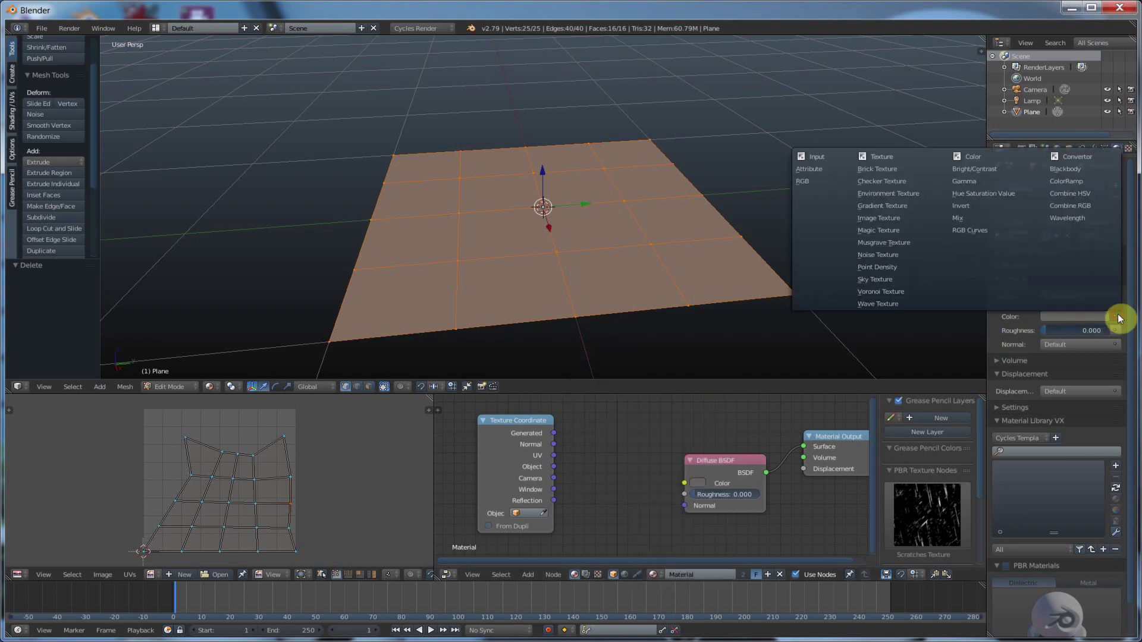
{"action": "left_click", "coordinate": [887, 180]}
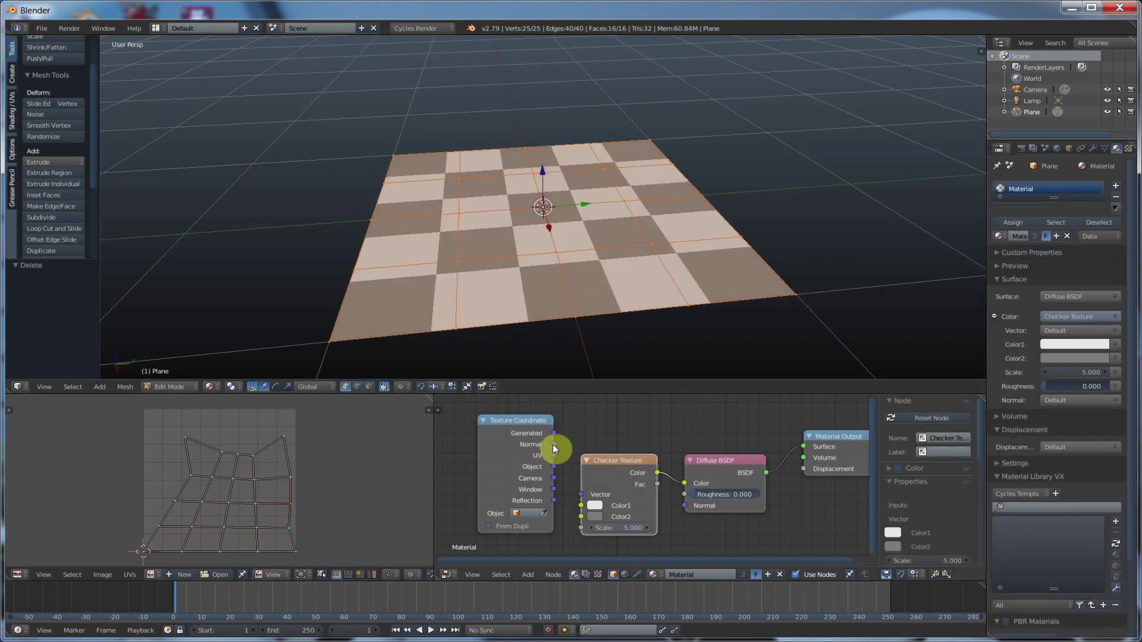
{"action": "left_click_drag", "start_coordinate": [554, 456], "coordinate": [583, 497]}
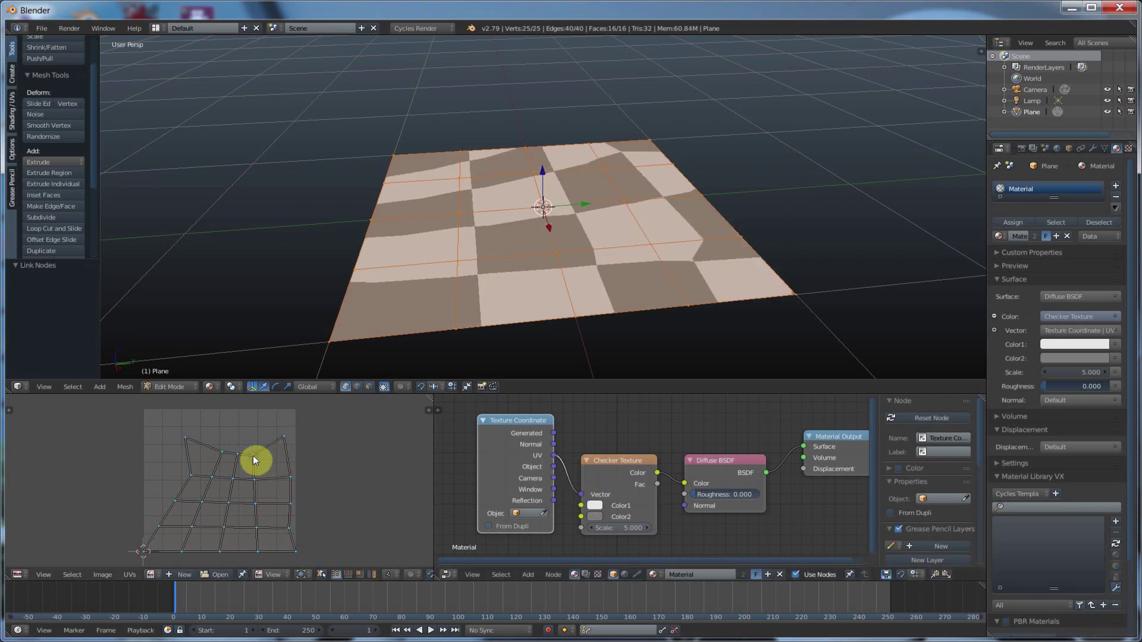
Step: Try moving vertices along the upper edge of the plane's UV grid to preview the checker distortion, cancelling each move
{"action": "key", "text": "g"}
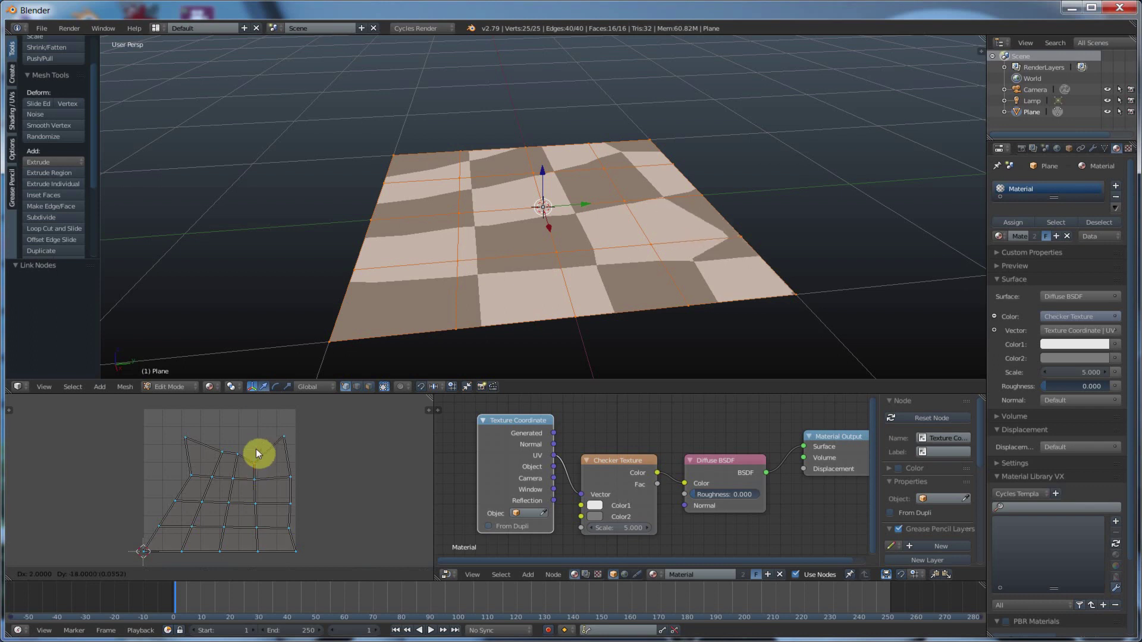
{"action": "right_click", "coordinate": [255, 426]}
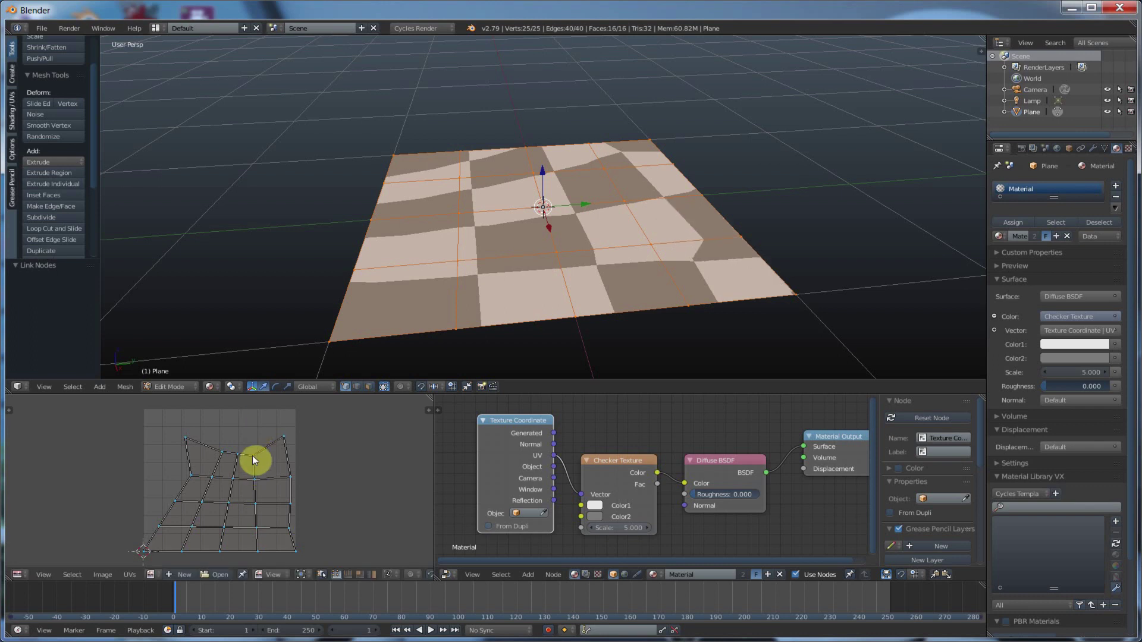
{"action": "key", "text": "g"}
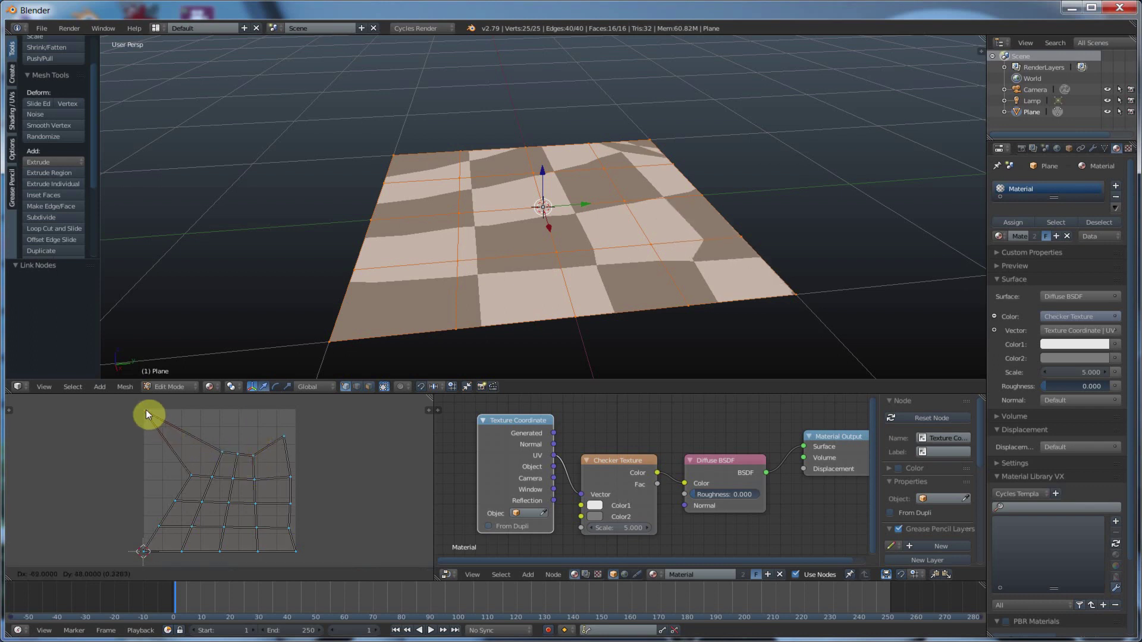
{"action": "right_click", "coordinate": [145, 410]}
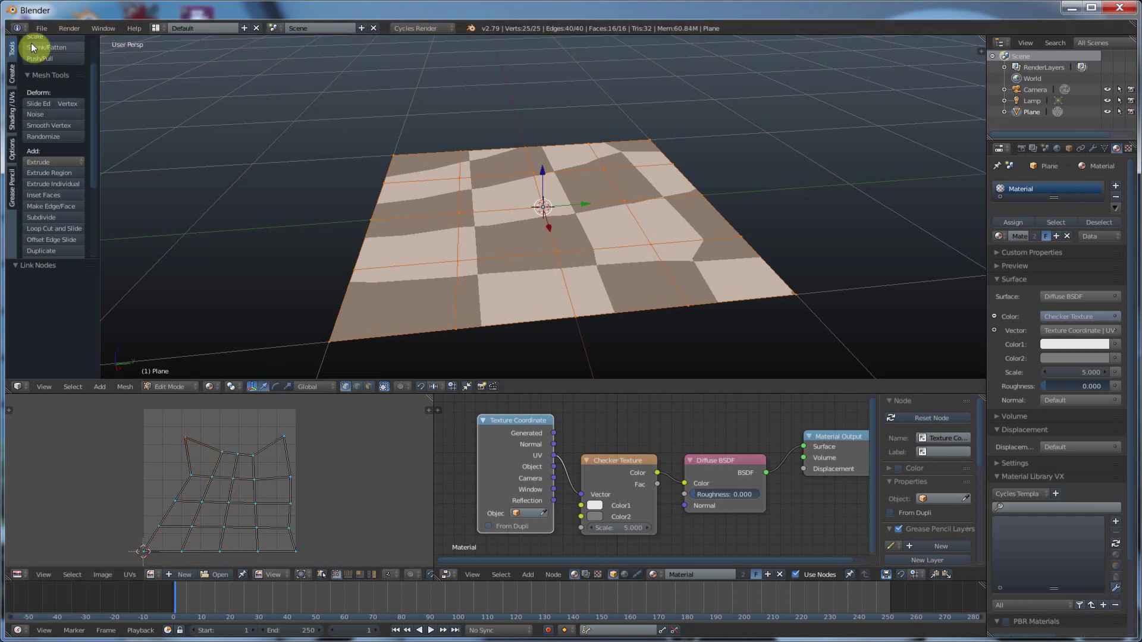
Step: Return to Object Mode and delete the plane
{"action": "key", "text": "Tab"}
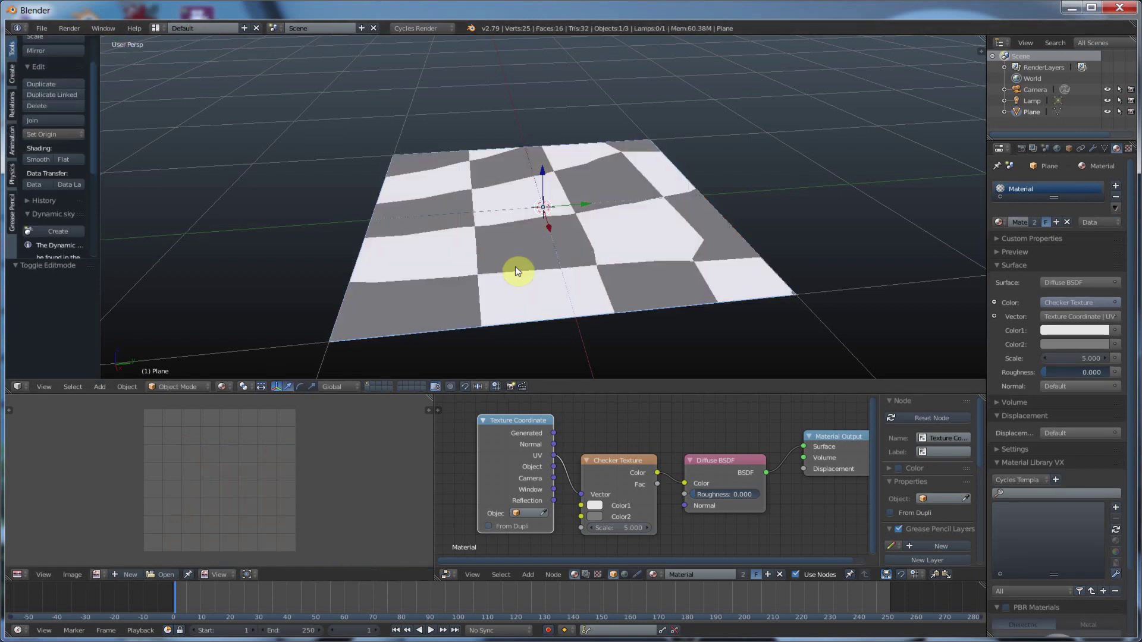
{"action": "key", "text": "x"}
{"action": "left_click", "coordinate": [520, 206]}
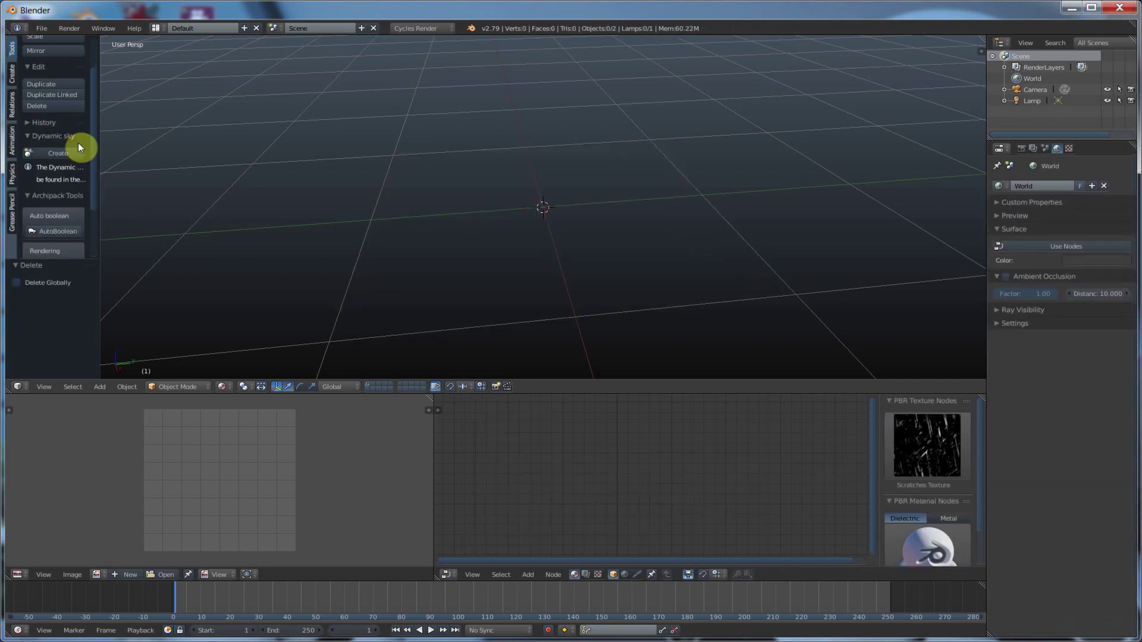
Step: Add a UV sphere with 32 segments, 16 rings and Generate UVs enabled
{"action": "left_click", "coordinate": [13, 76]}
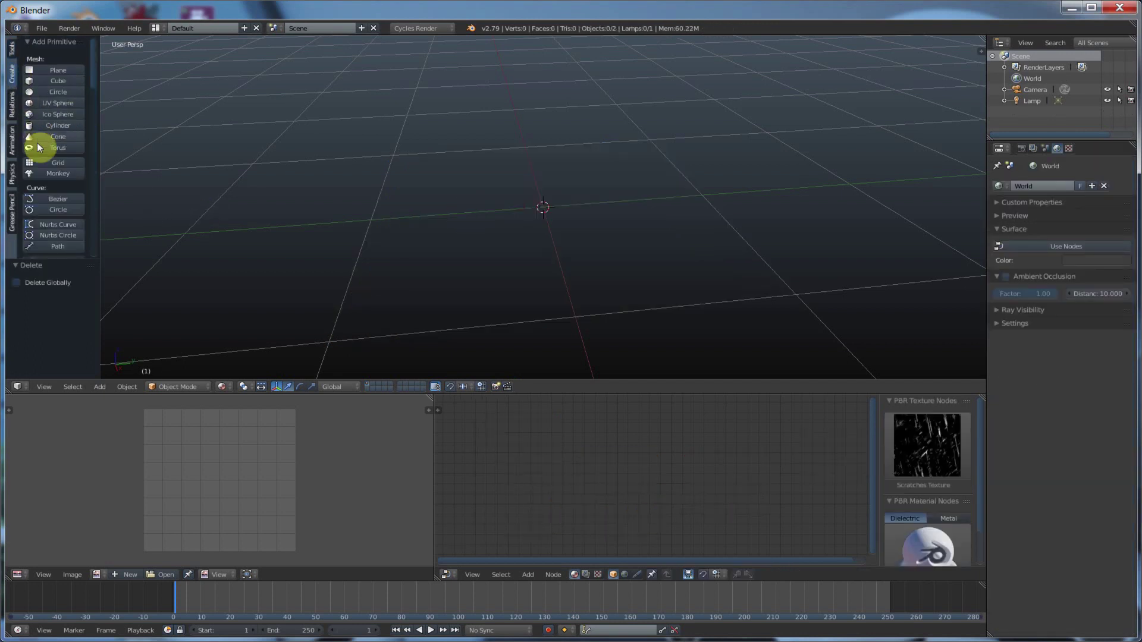
{"action": "left_click", "coordinate": [51, 104]}
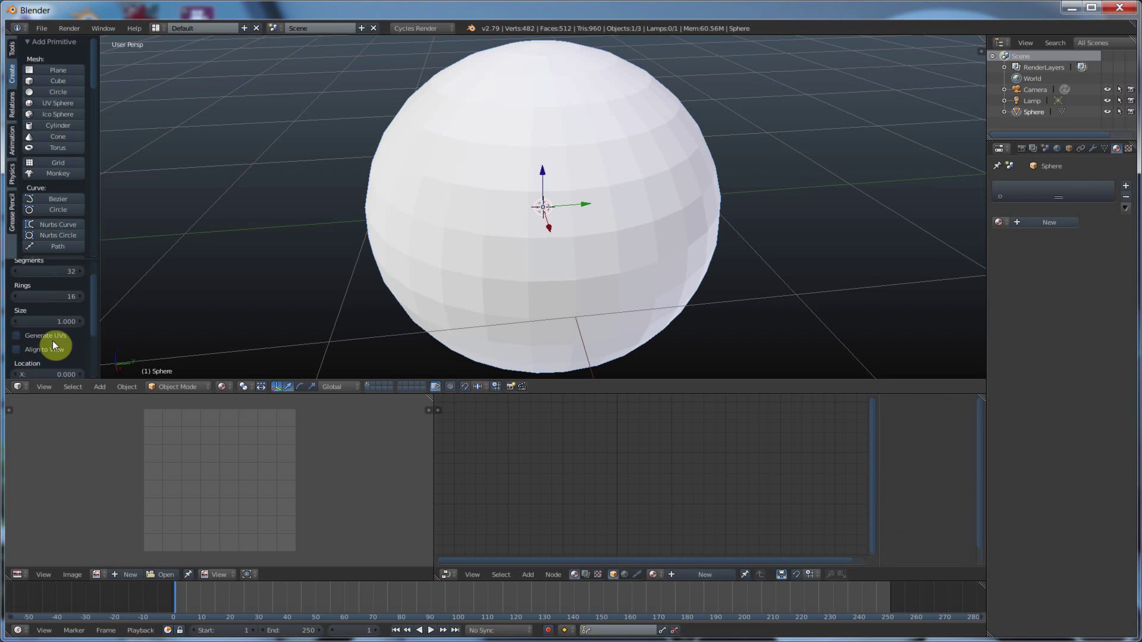
{"action": "left_click", "coordinate": [17, 336]}
{"action": "scroll", "coordinate": [69, 334], "scroll_direction": "up", "scroll_amount": 1}
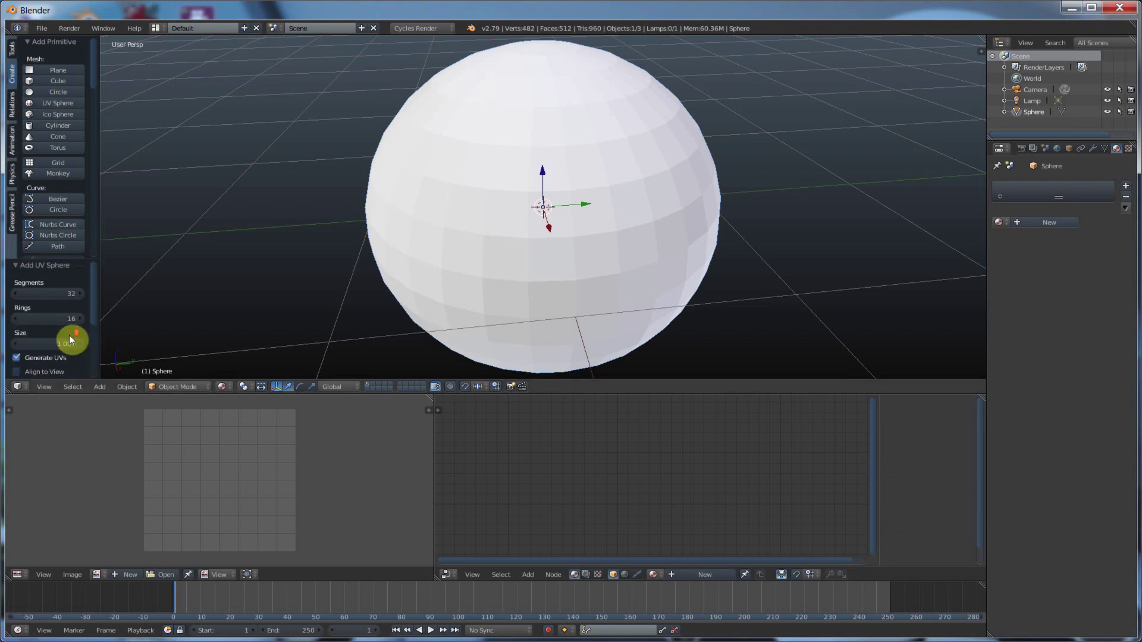
Step: Create a new material for the sphere and shift its Diffuse BSDF node closer to the Material Output
{"action": "left_click", "coordinate": [1051, 223]}
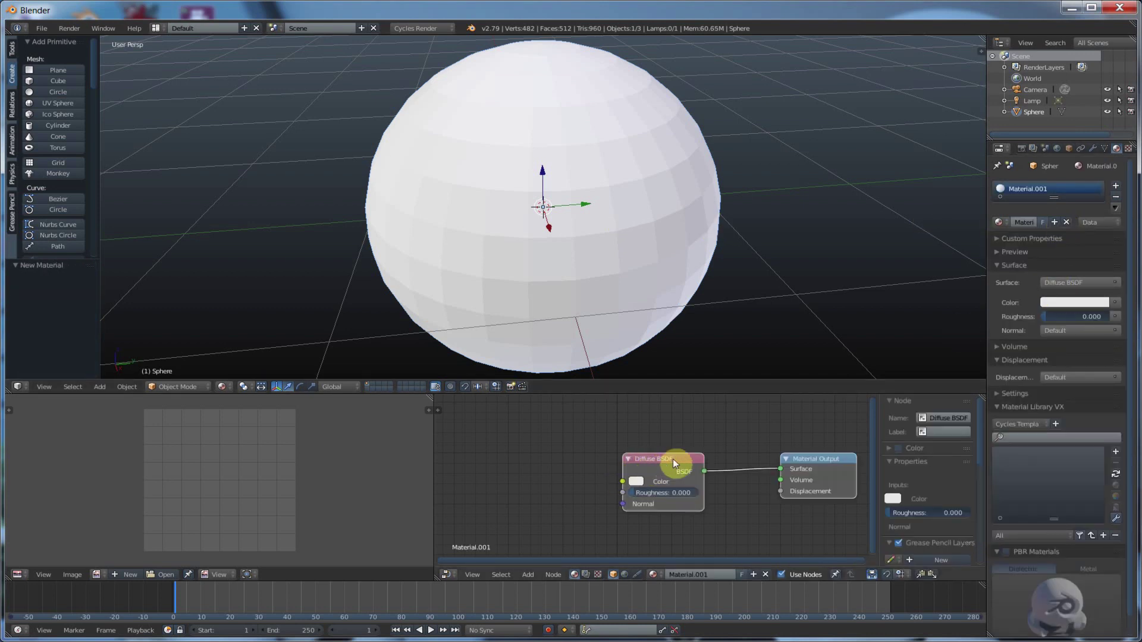
{"action": "left_click_drag", "start_coordinate": [672, 463], "coordinate": [694, 469]}
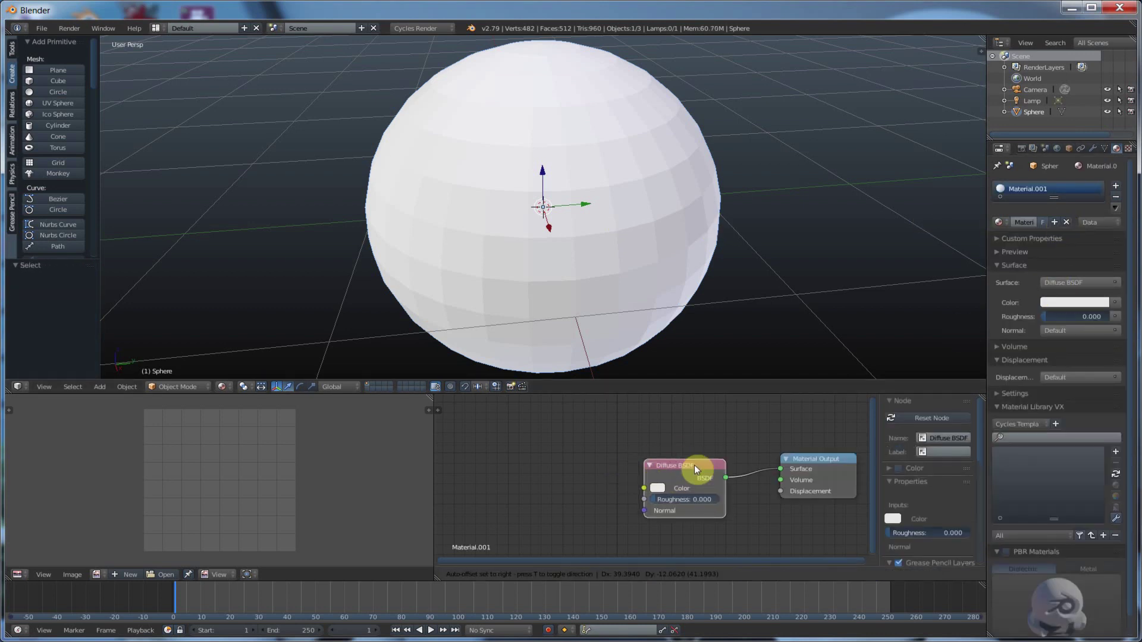
{"action": "left_click", "coordinate": [548, 249]}
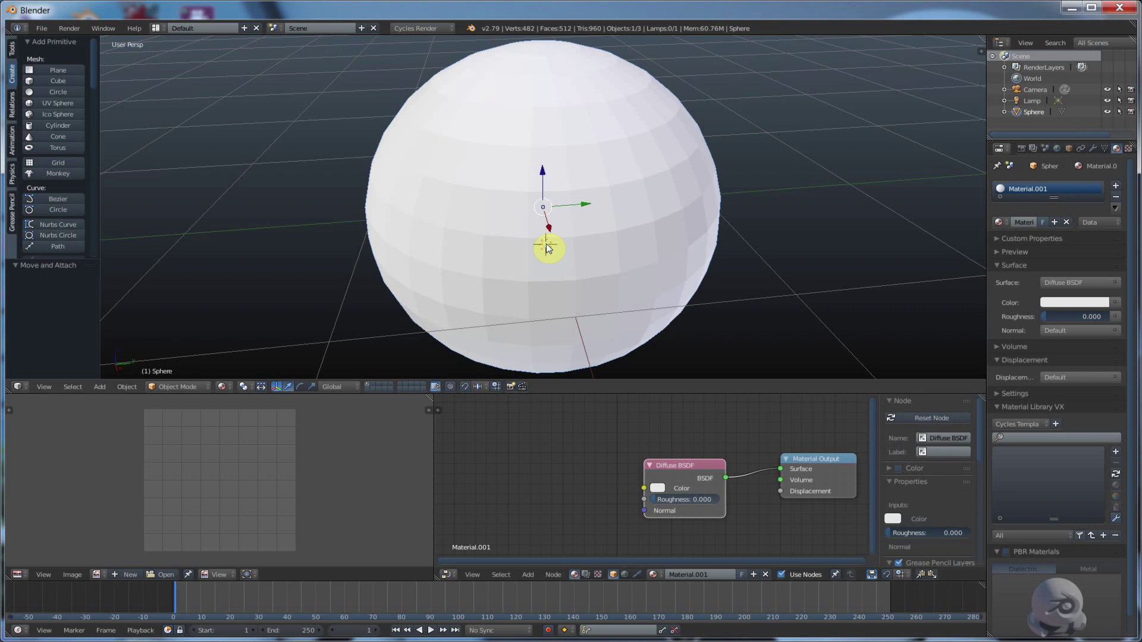
Step: Enter Edit Mode on the sphere and examine its mesh from the pole alongside the generated UV layout
{"action": "key", "text": "Tab"}
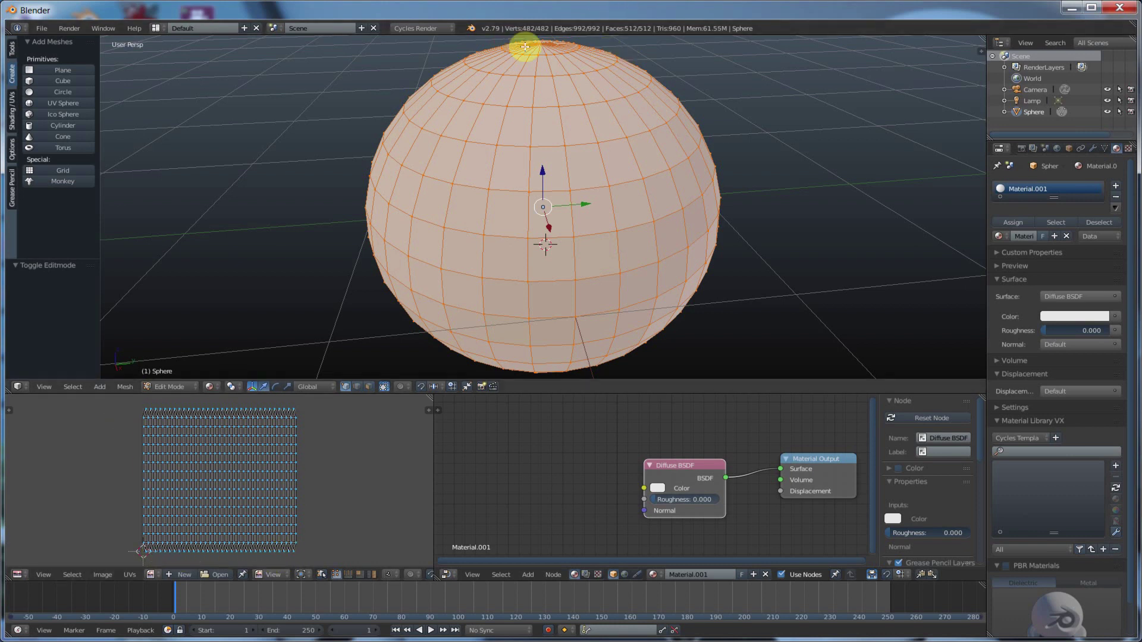
{"action": "middle_click_drag", "start_coordinate": [731, 109], "coordinate": [739, 145]}
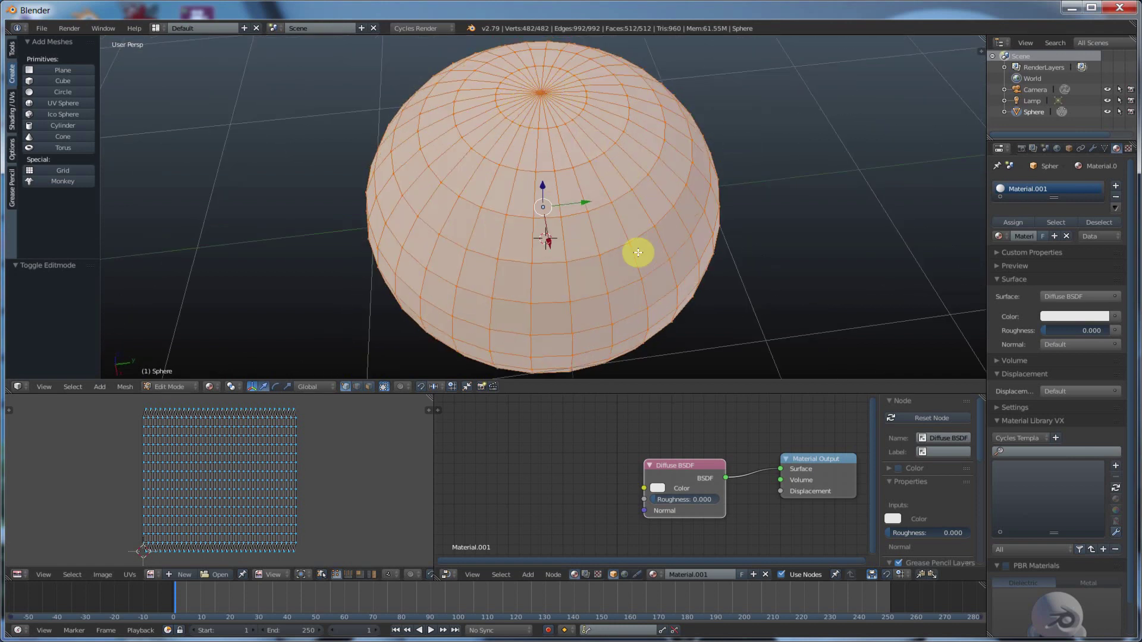
{"action": "scroll", "coordinate": [580, 238], "scroll_direction": "down", "scroll_amount": 1}
{"action": "middle_click_drag", "start_coordinate": [580, 238], "coordinate": [571, 199]}
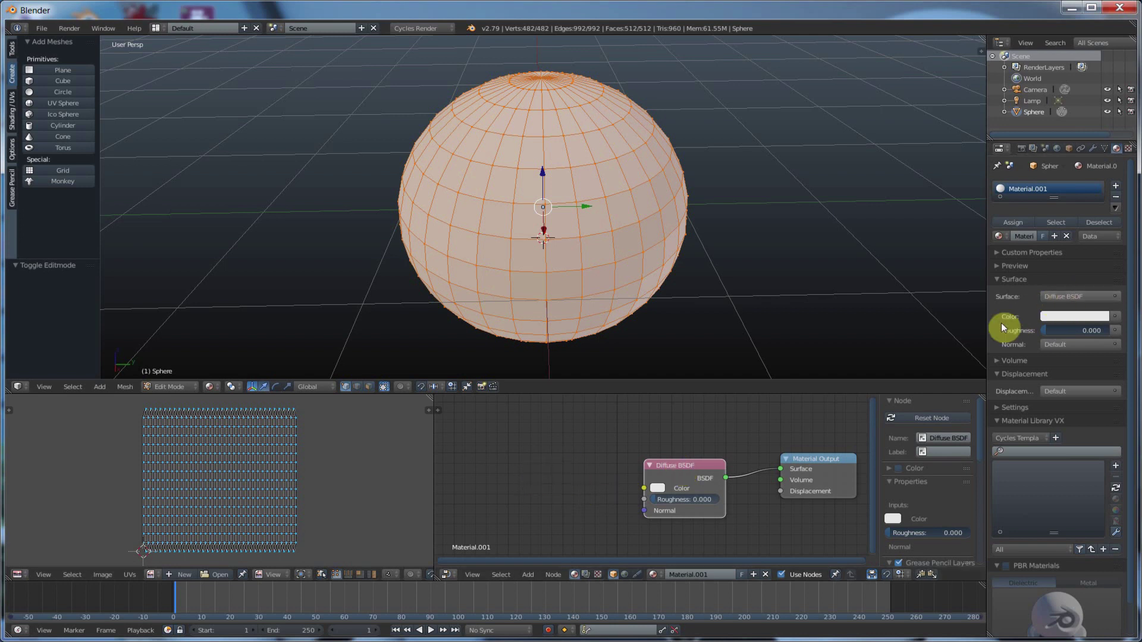
Step: Use a Checker Texture for the sphere's diffuse color and place its node closer to the Diffuse BSDF
{"action": "left_click", "coordinate": [1114, 317]}
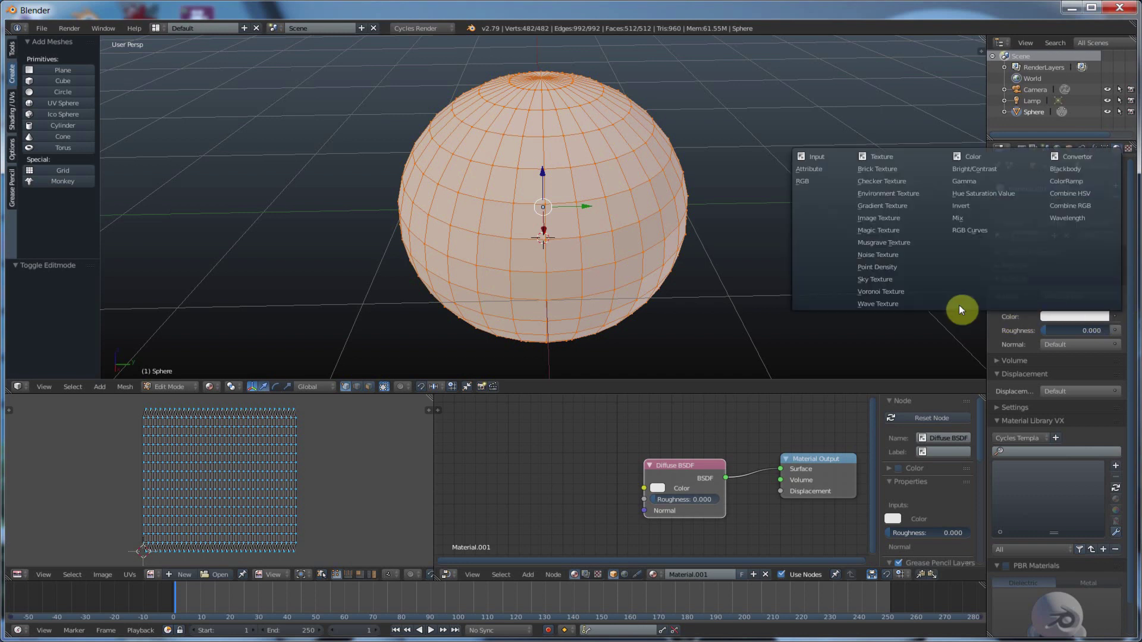
{"action": "left_click", "coordinate": [880, 181]}
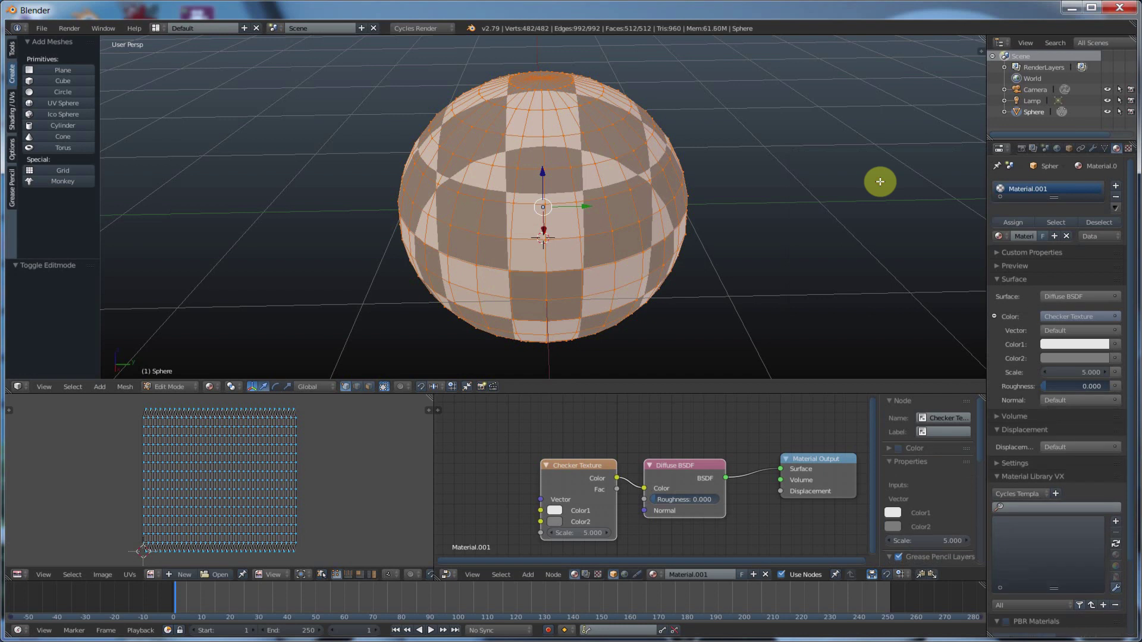
{"action": "left_click_drag", "start_coordinate": [577, 465], "coordinate": [593, 462]}
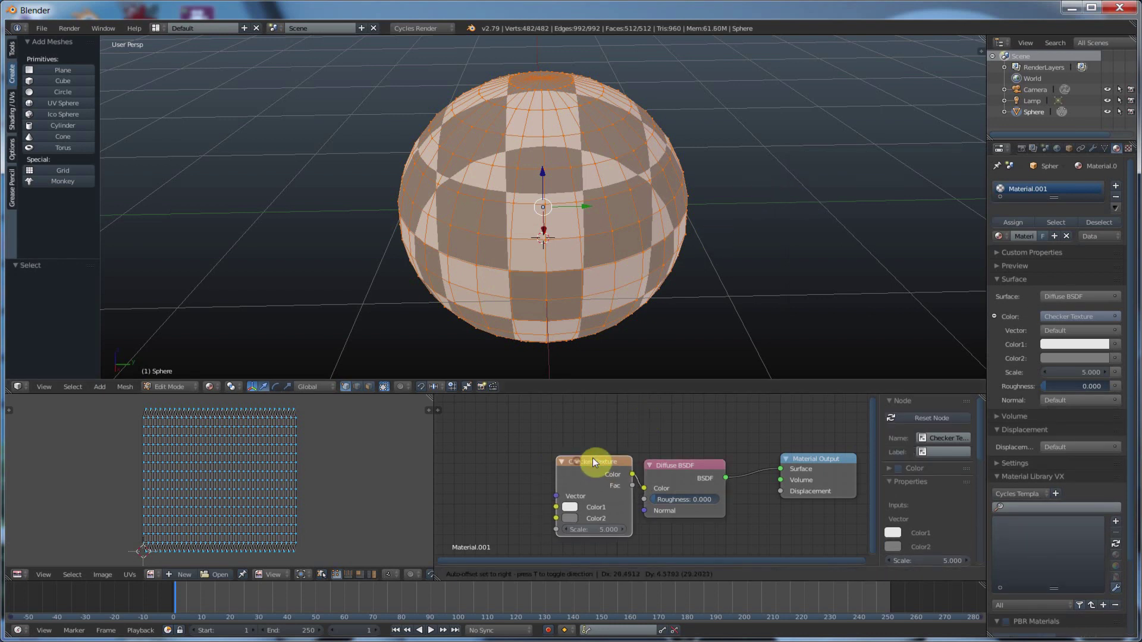
Step: Set the Checker Texture's vector to the Texture Coordinate UV output and inspect the mapping around the sphere
{"action": "middle_click_drag", "start_coordinate": [701, 216], "coordinate": [698, 247]}
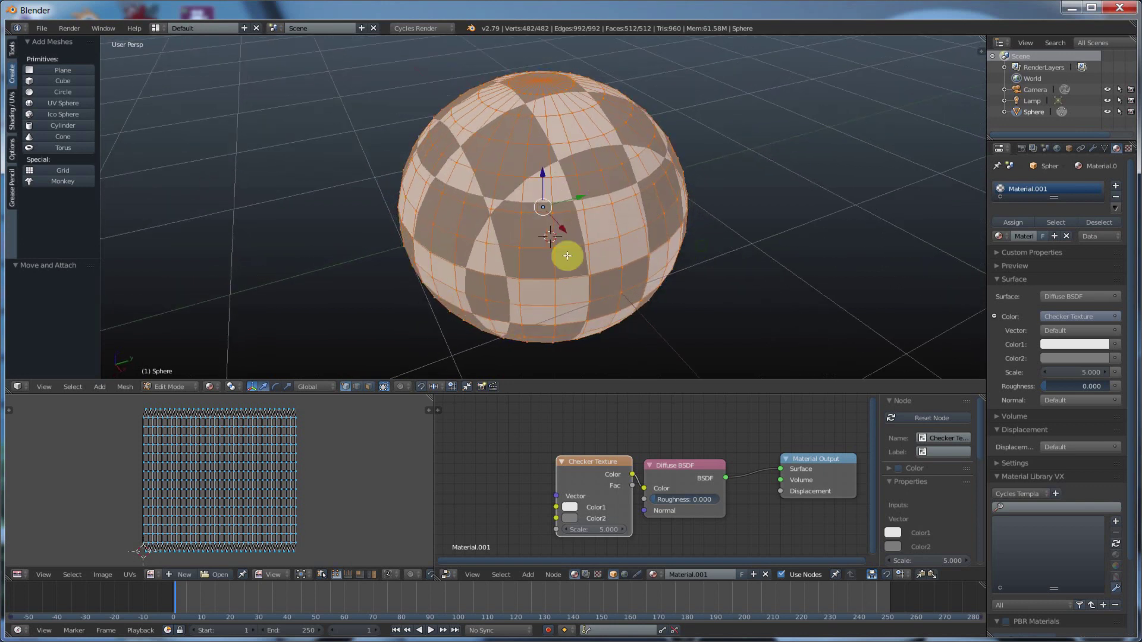
{"action": "middle_click_drag", "start_coordinate": [567, 256], "coordinate": [560, 225]}
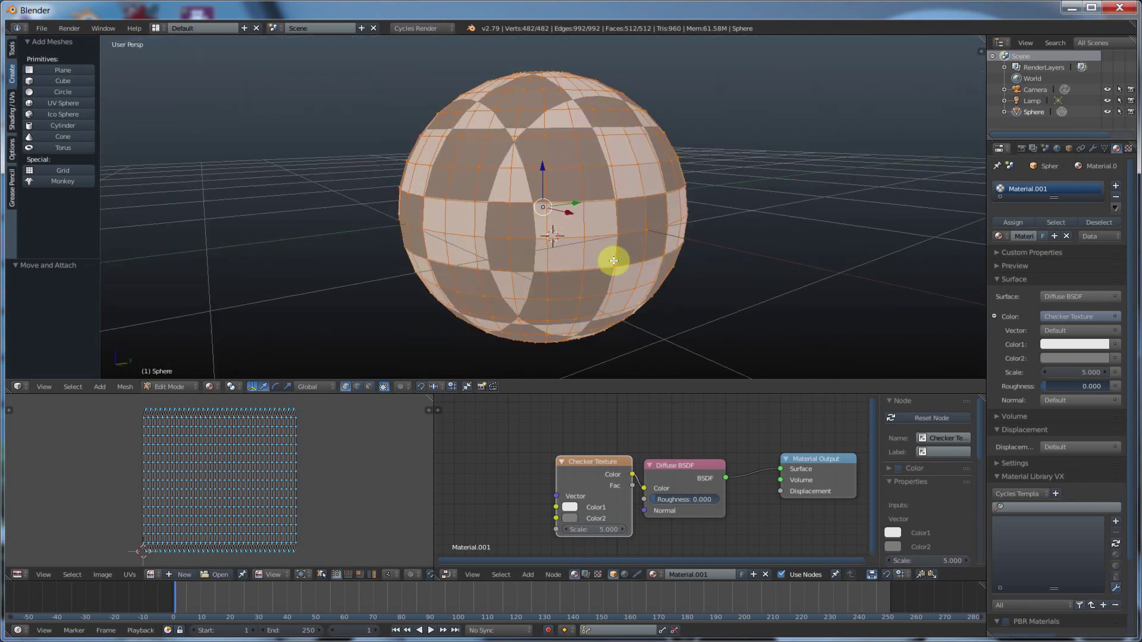
{"action": "middle_click_drag", "start_coordinate": [622, 259], "coordinate": [515, 273]}
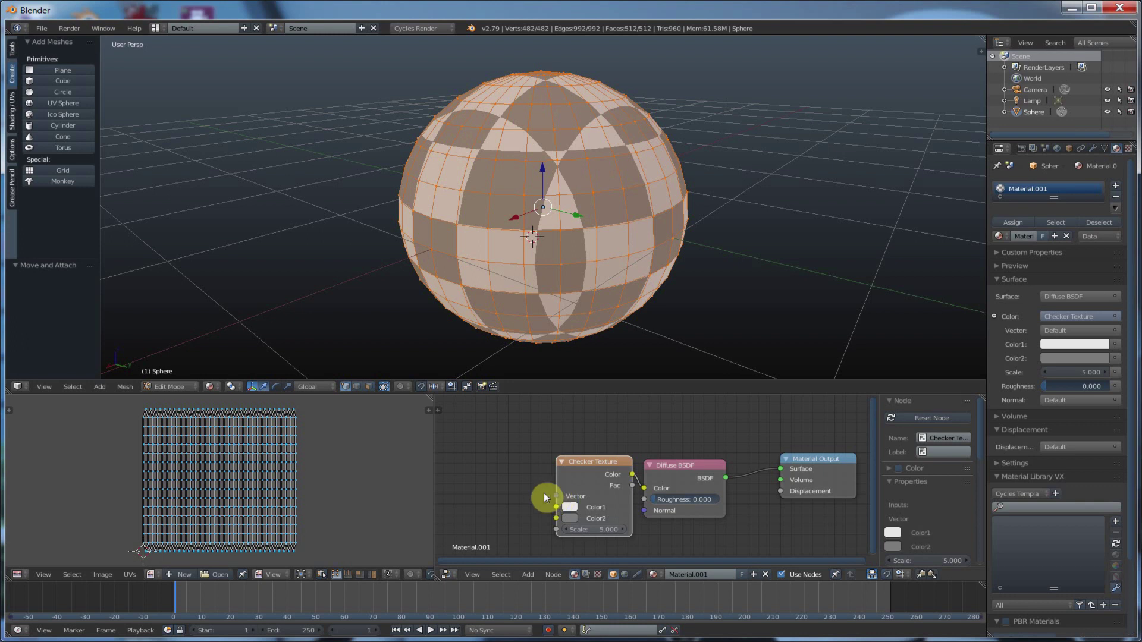
{"action": "left_click", "coordinate": [1069, 332]}
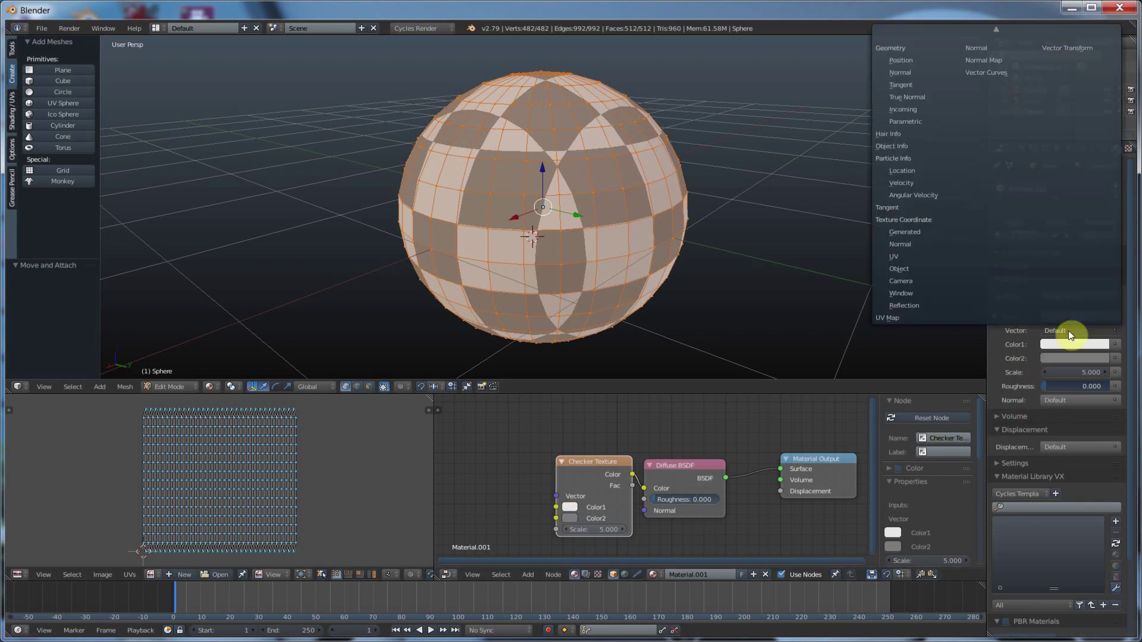
{"action": "left_click", "coordinate": [947, 256]}
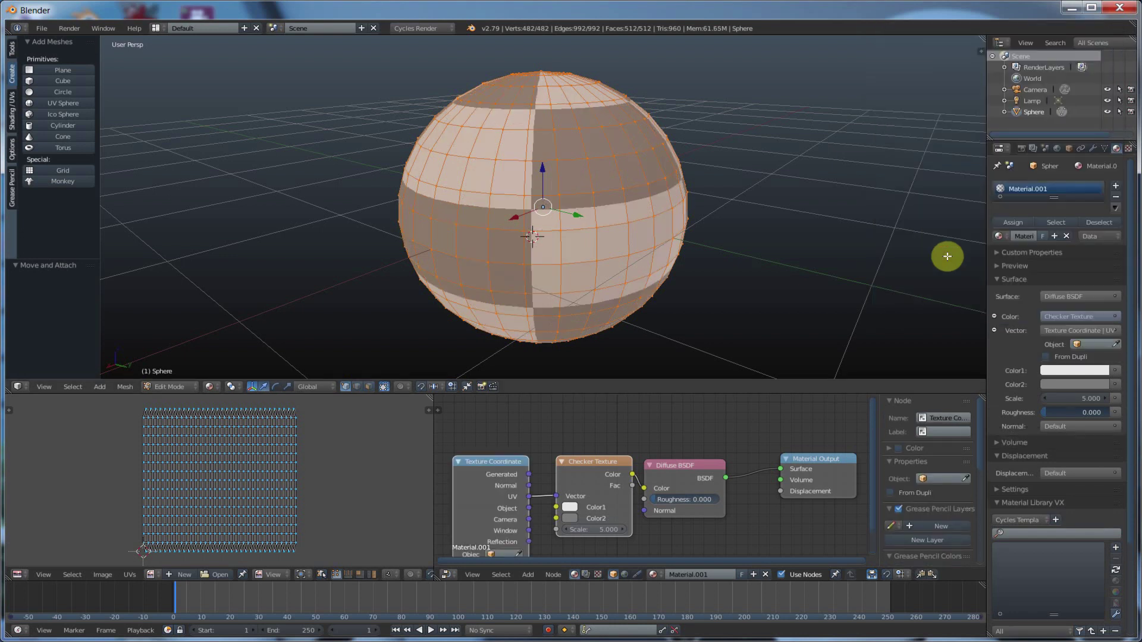
{"action": "middle_click_drag", "start_coordinate": [722, 196], "coordinate": [698, 220]}
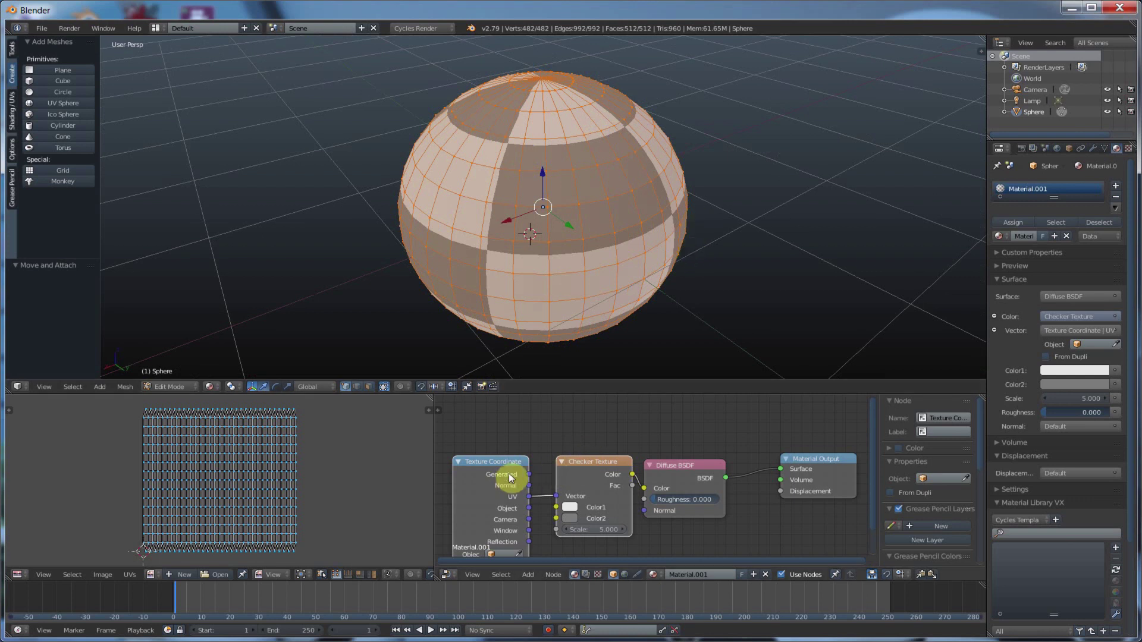
{"action": "middle_click_drag", "start_coordinate": [549, 481], "coordinate": [685, 434]}
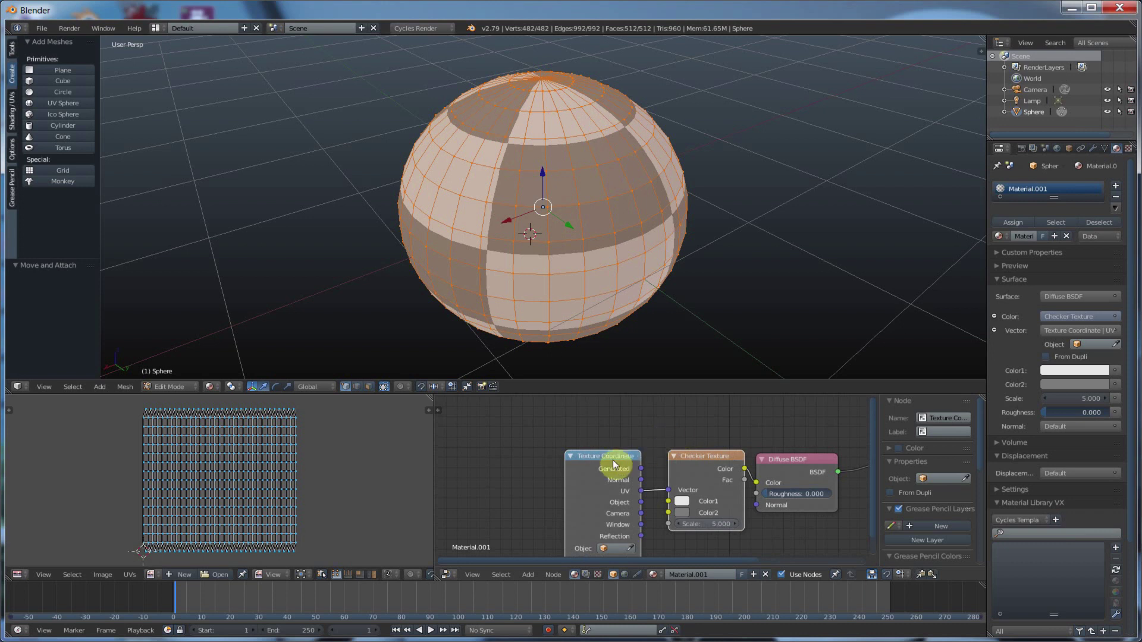
Step: Move the Texture Coordinate node away from the Checker Texture and insert a Mapping node on the link between them
{"action": "left_click_drag", "start_coordinate": [613, 459], "coordinate": [498, 421]}
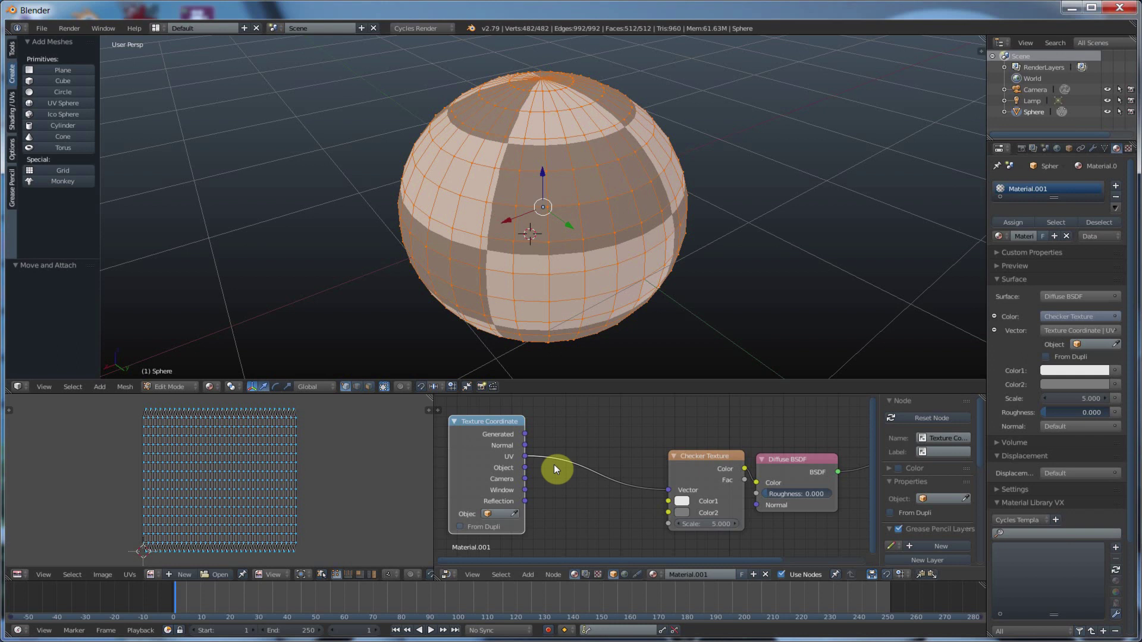
{"action": "key", "text": "shift+a"}
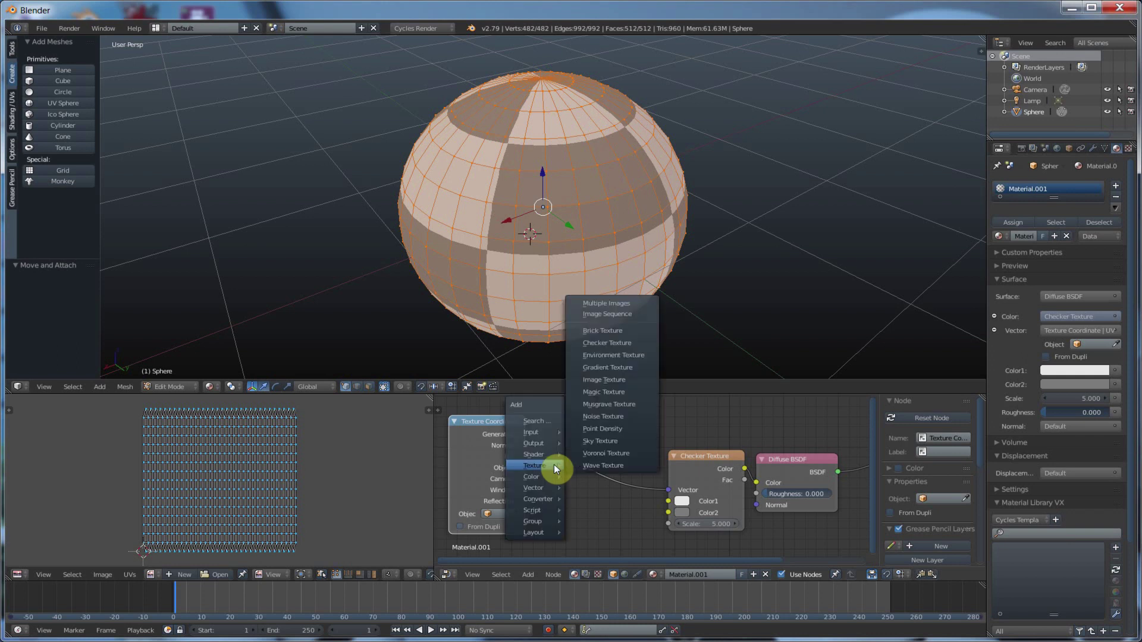
{"action": "mouse_move", "coordinate": [548, 488]}
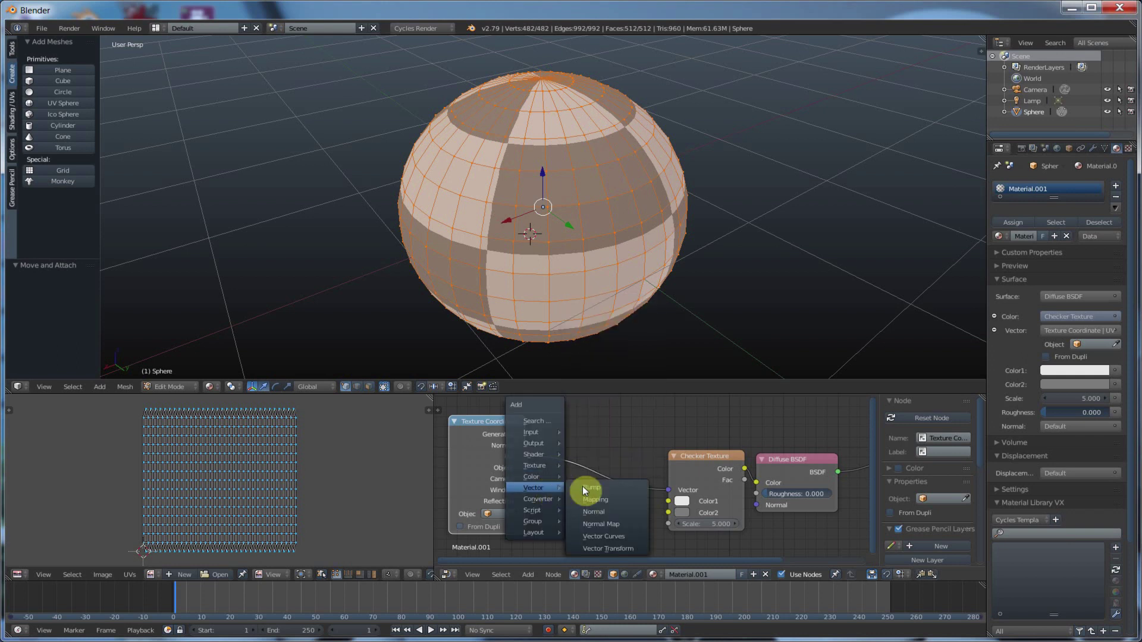
{"action": "left_click", "coordinate": [594, 501]}
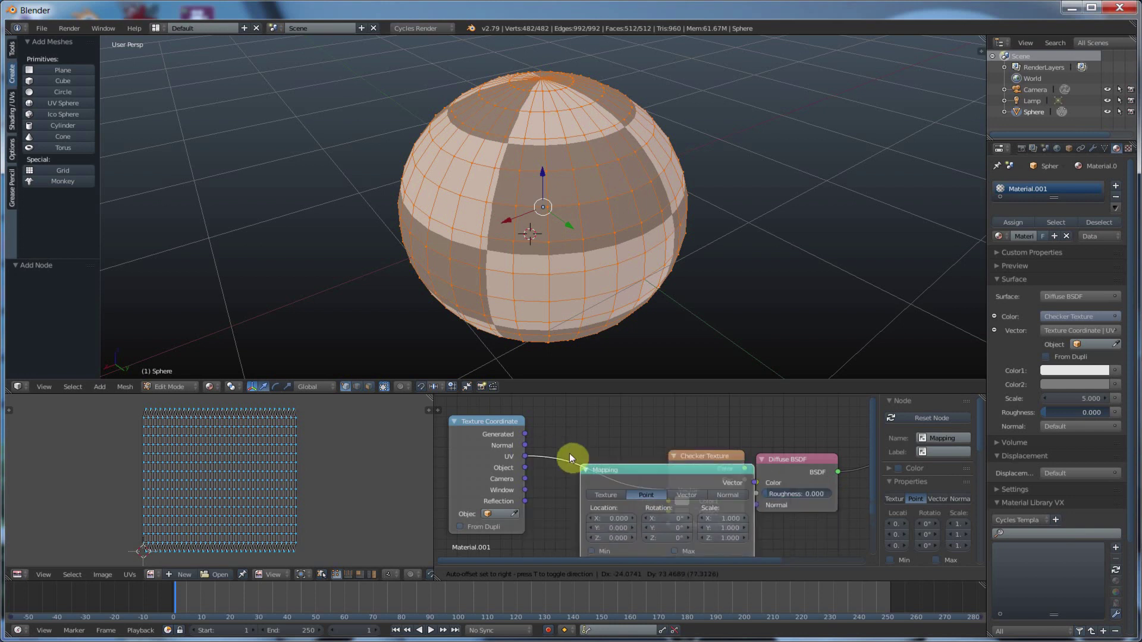
{"action": "left_click", "coordinate": [549, 437]}
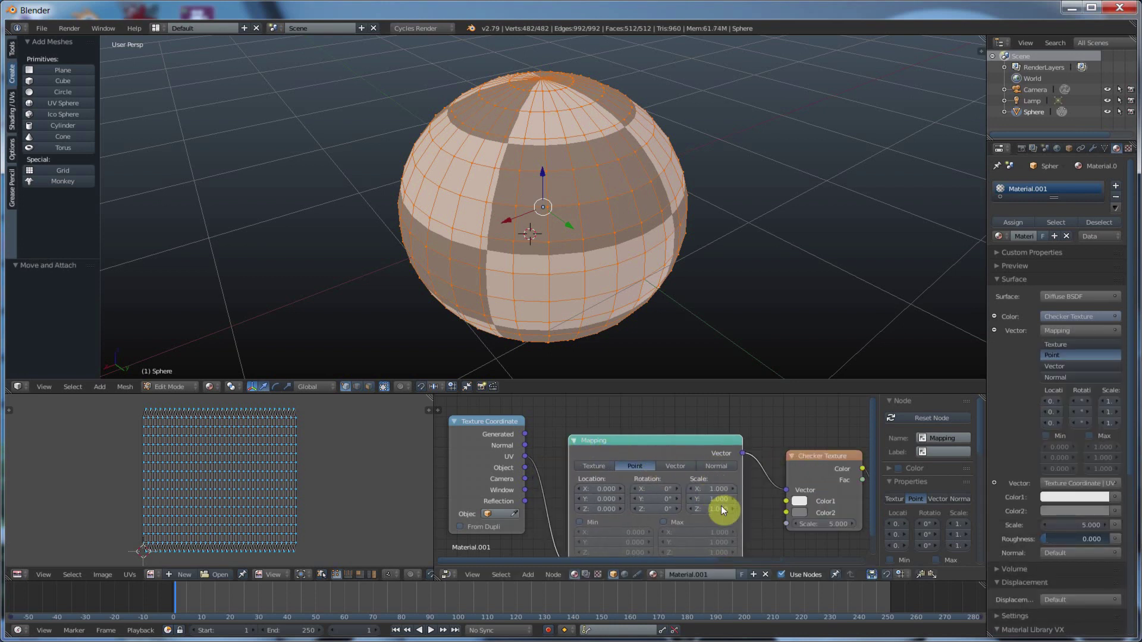
Step: Set the Mapping node's X, Y and Z scale to 4 all at once
{"action": "scroll", "coordinate": [724, 501], "scroll_direction": "up", "scroll_amount": 1}
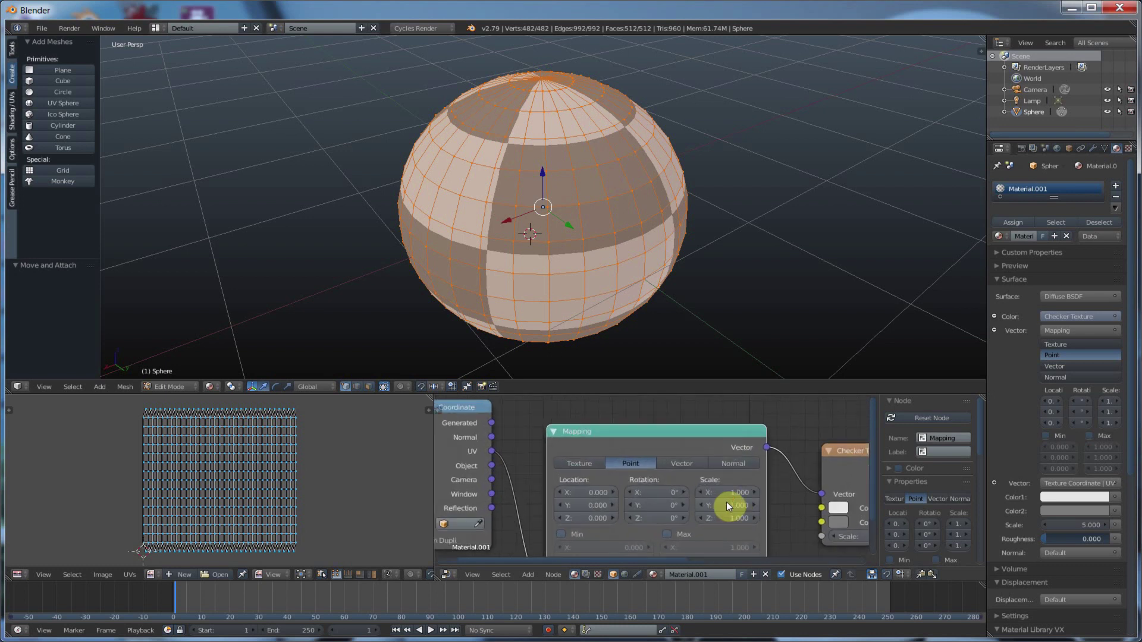
{"action": "left_click_drag", "start_coordinate": [740, 492], "coordinate": [740, 518]}
{"action": "type", "text": "4"}
{"action": "key", "text": "Return"}
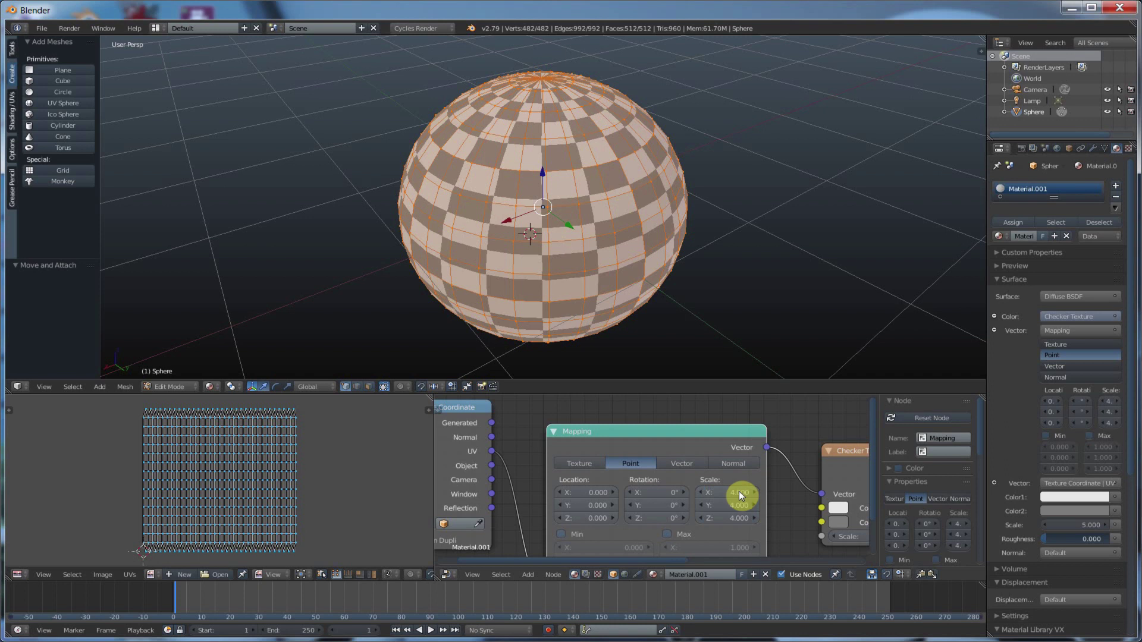
Step: Try lower Y and Z scales on the Mapping node, with Y at 2.5, and restore both to 4
{"action": "left_click_drag", "start_coordinate": [738, 505], "coordinate": [690, 505]}
{"action": "left_click_drag", "start_coordinate": [736, 516], "coordinate": [666, 516]}
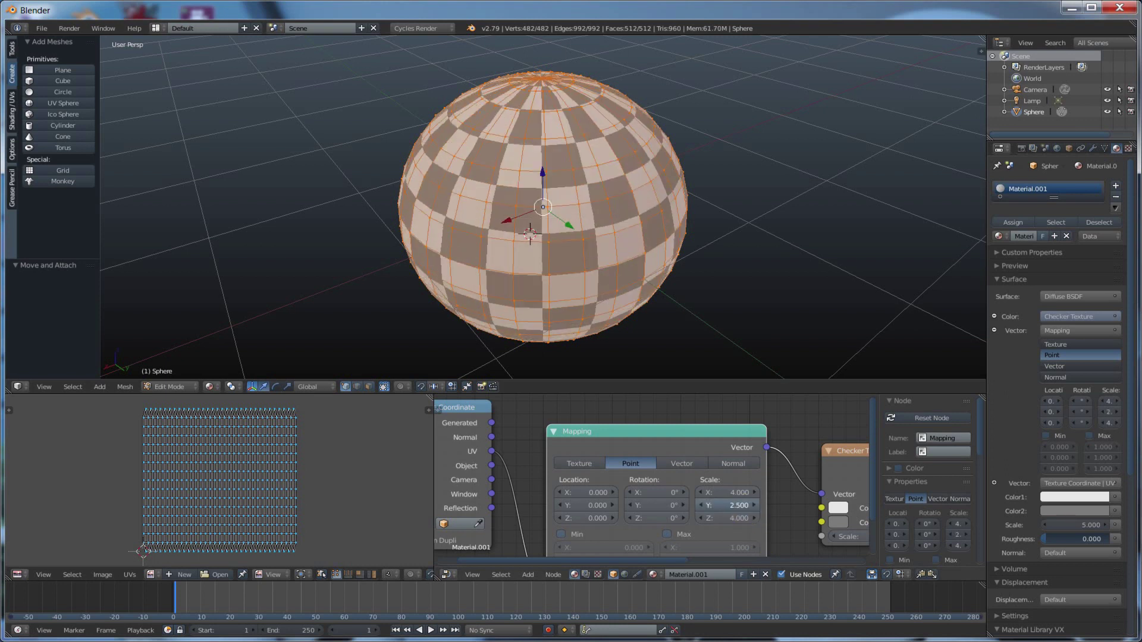
{"action": "left_click", "coordinate": [737, 504]}
{"action": "type", "text": "4"}
{"action": "key", "text": "Return"}
{"action": "left_click", "coordinate": [735, 517]}
{"action": "type", "text": "4"}
{"action": "key", "text": "Return"}
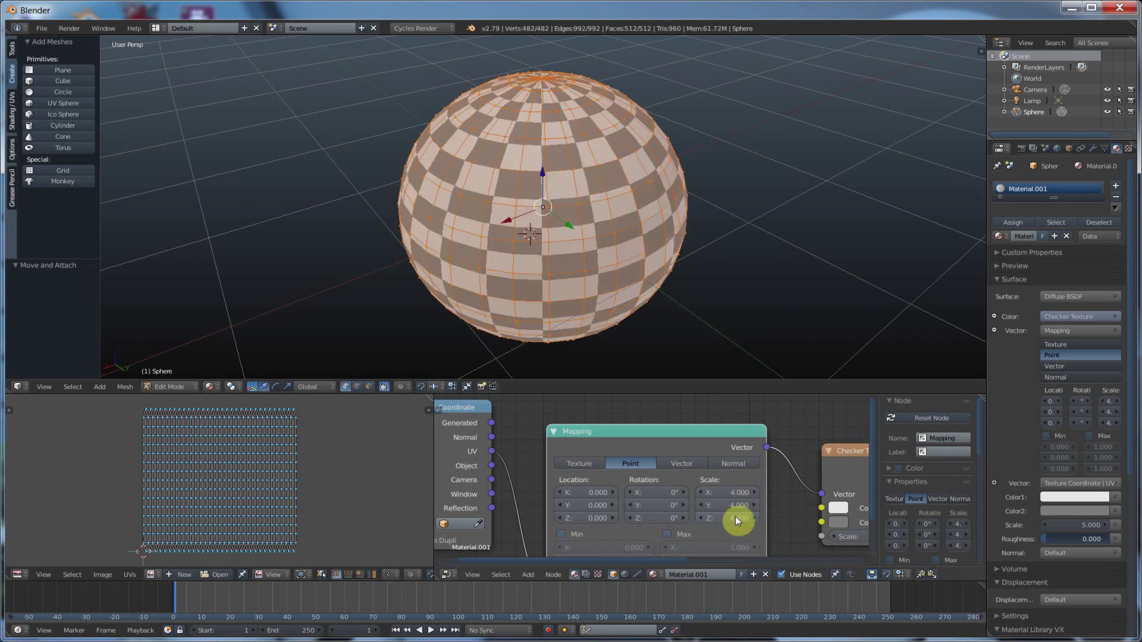
Step: Set the Mapping node's X scale to 6.9 and inspect the checker squares around the sphere
{"action": "mouse_move", "coordinate": [737, 493]}
{"action": "left_mouse_down"}
{"action": "mouse_move", "coordinate": [779, 493]}
{"action": "mouse_move", "coordinate": [742, 491]}
{"action": "left_mouse_up"}
{"action": "middle_click_drag", "start_coordinate": [688, 286], "coordinate": [639, 269]}
{"action": "left_click_drag", "start_coordinate": [735, 492], "coordinate": [758, 492]}
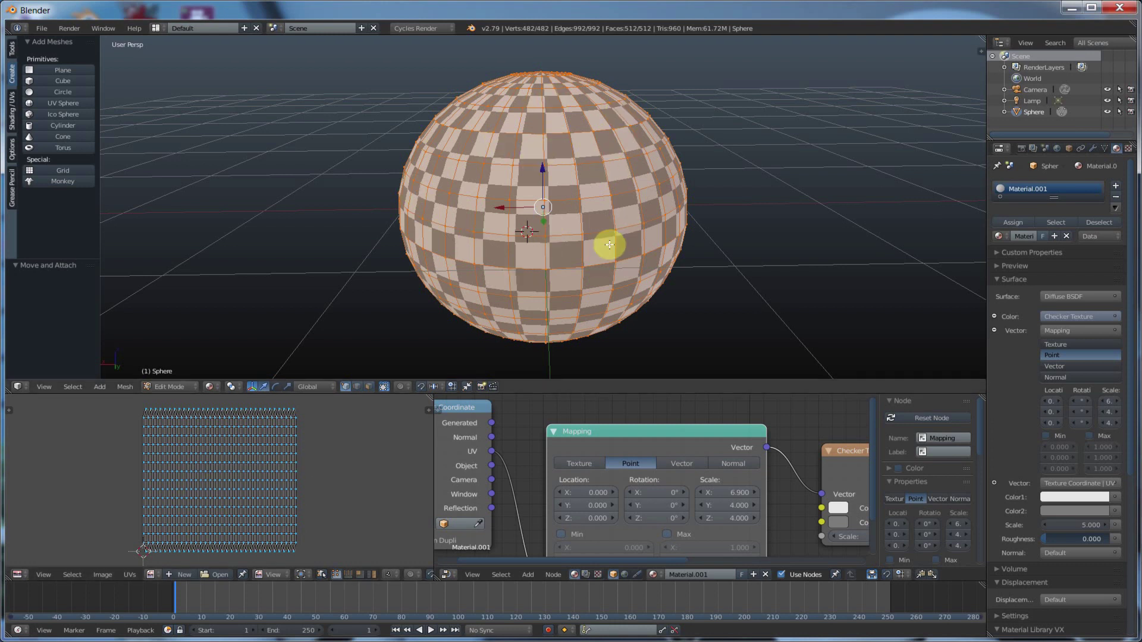
{"action": "middle_click_drag", "start_coordinate": [607, 248], "coordinate": [722, 250]}
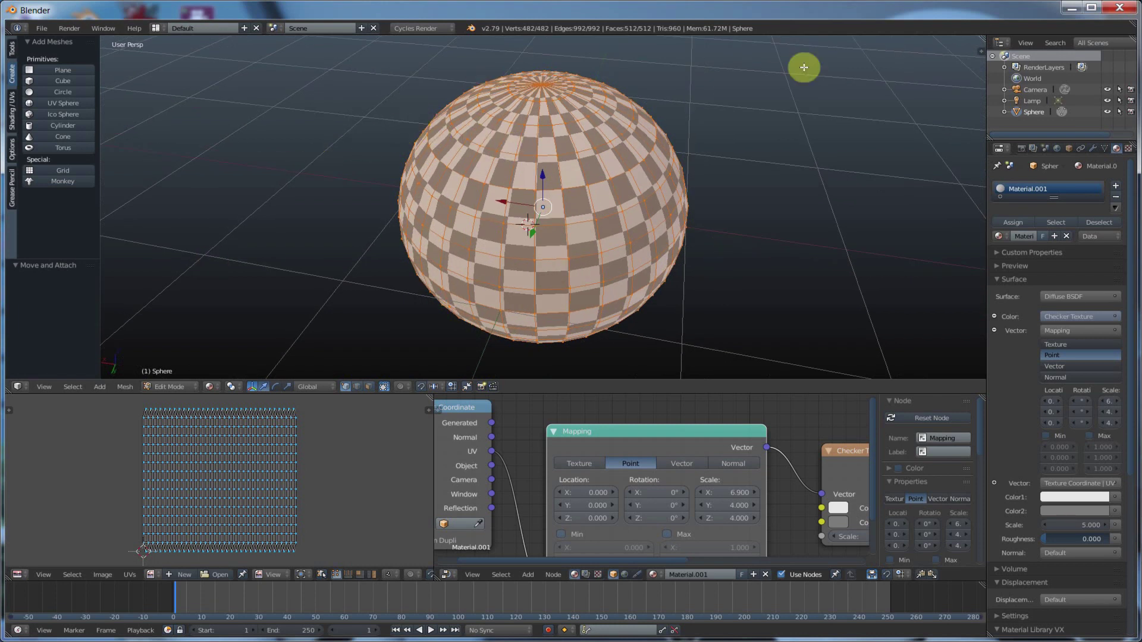
{"action": "middle_click_drag", "start_coordinate": [781, 224], "coordinate": [640, 284]}
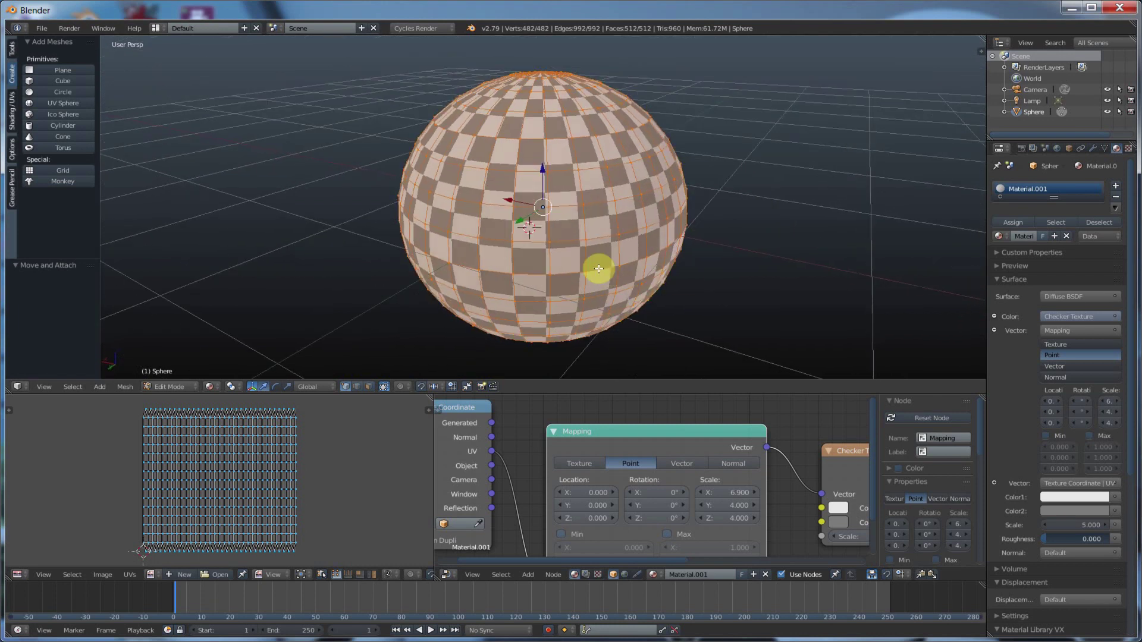
{"action": "middle_click_drag", "start_coordinate": [709, 281], "coordinate": [687, 290]}
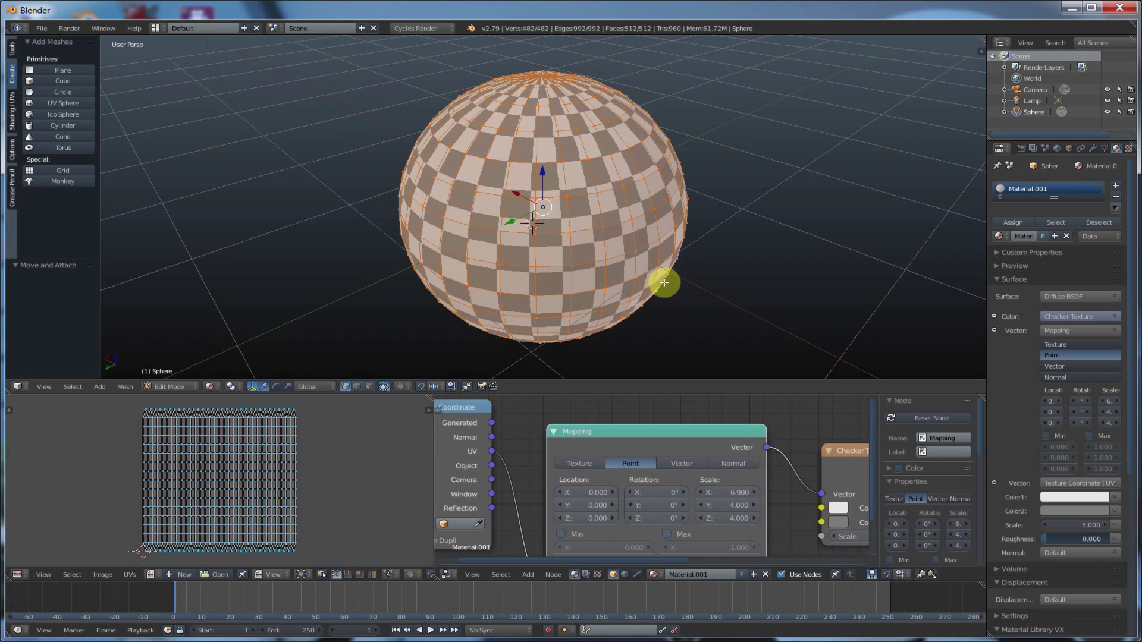
{"action": "scroll", "coordinate": [665, 282], "scroll_direction": "up", "scroll_amount": 1}
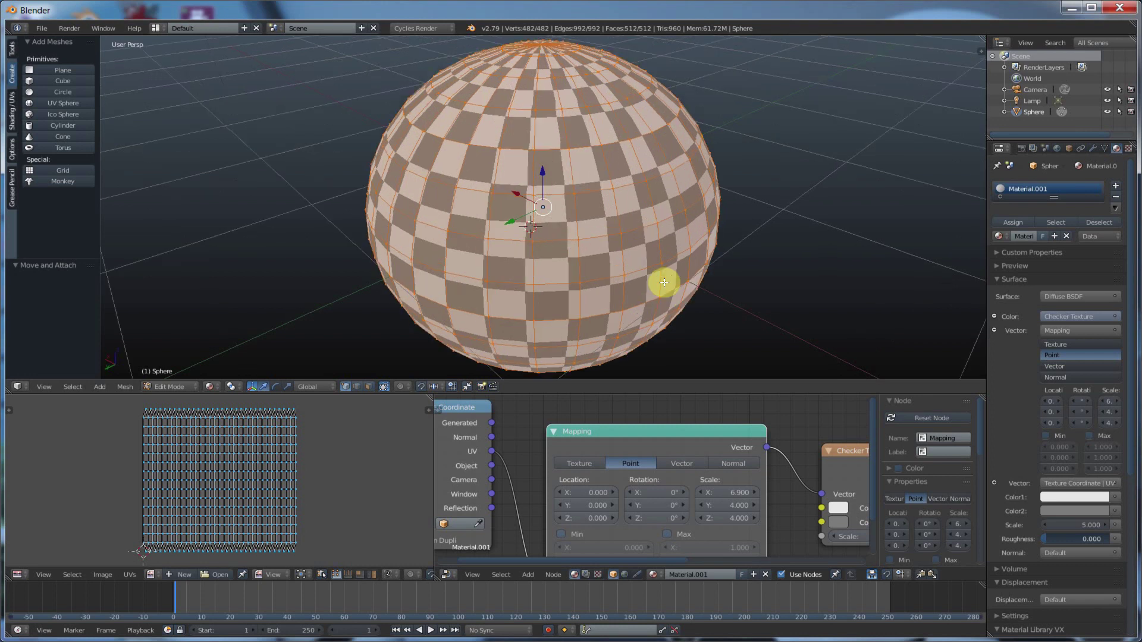
Step: Check the UV layout area's editor type and review the material's node chain from Texture Coordinate to Material Output
{"action": "scroll", "coordinate": [675, 455], "scroll_direction": "down", "scroll_amount": 3}
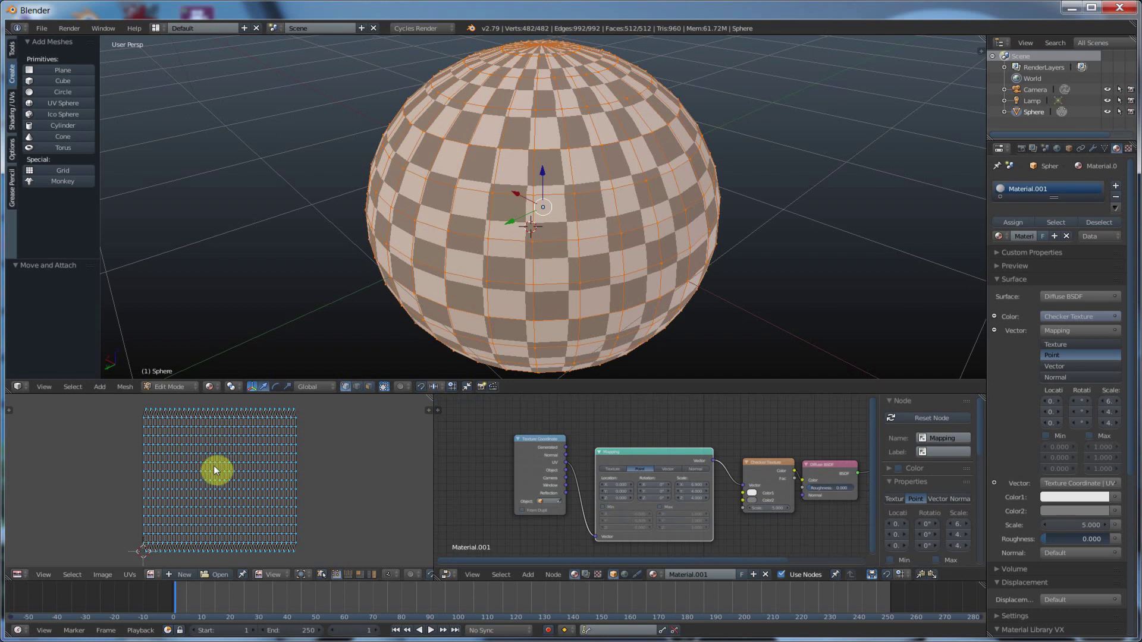
{"action": "left_click", "coordinate": [17, 574]}
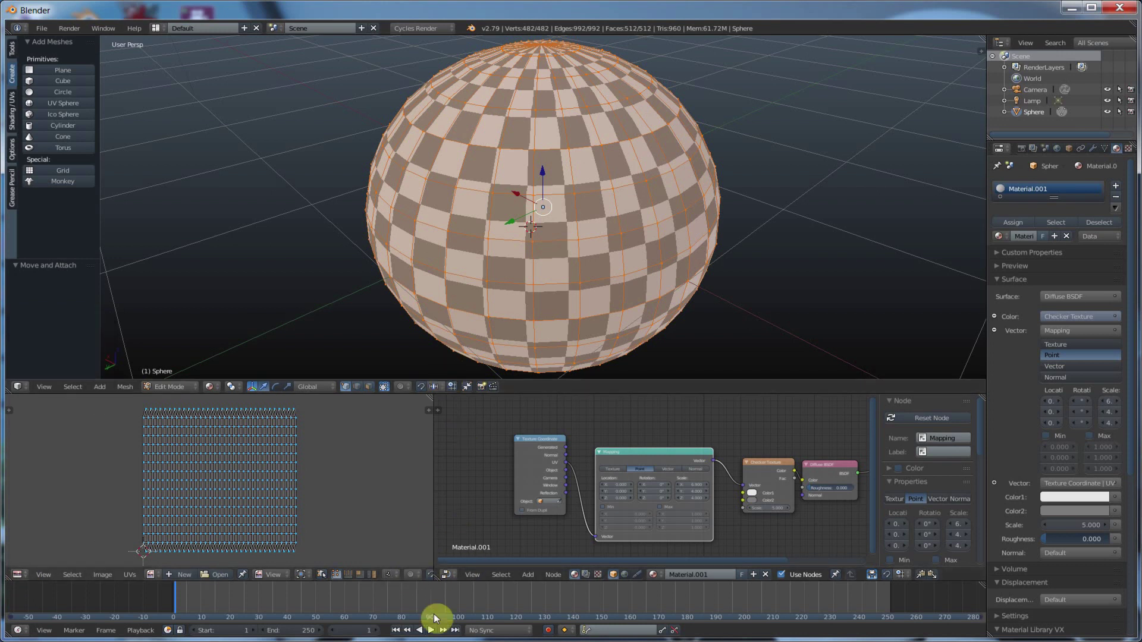
{"action": "left_click", "coordinate": [23, 575]}
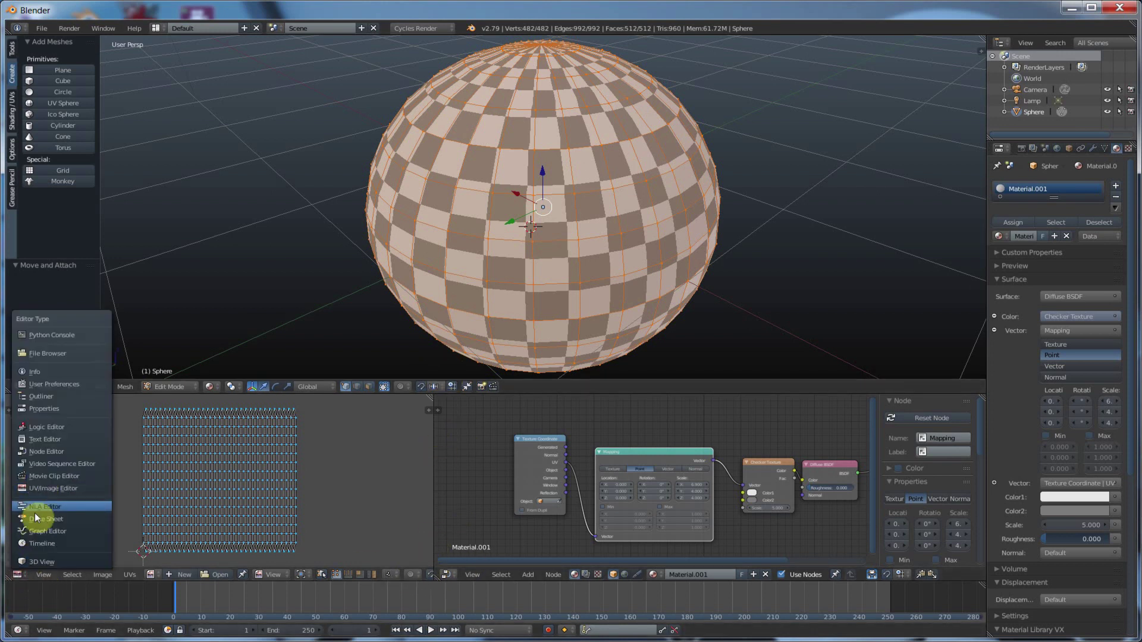
{"action": "left_click", "coordinate": [56, 490]}
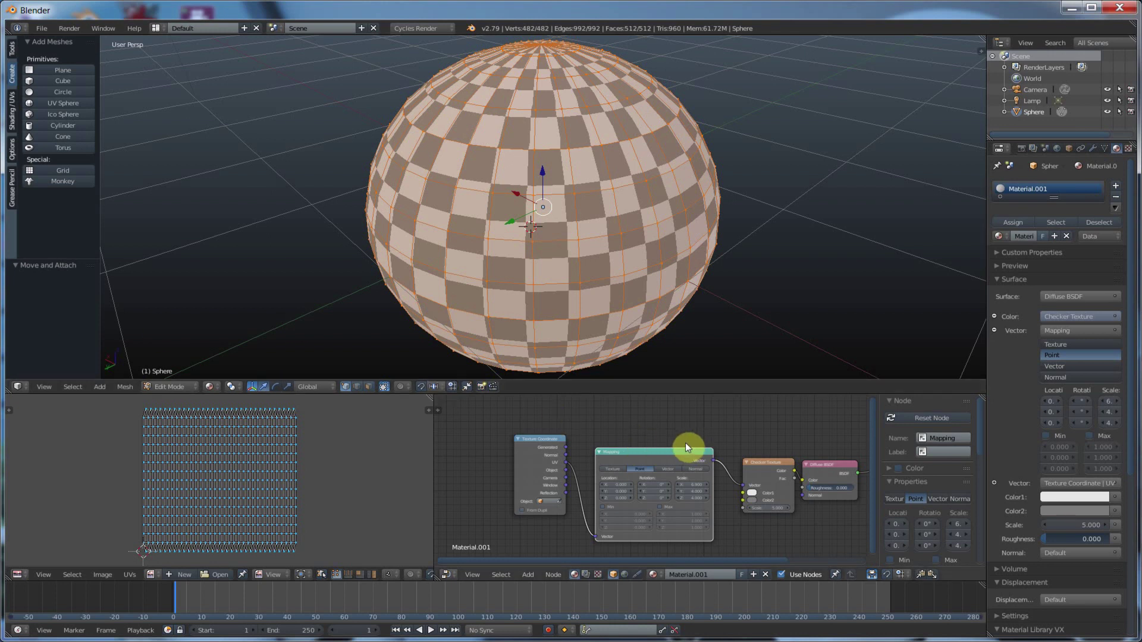
{"action": "scroll", "coordinate": [784, 437], "scroll_direction": "down", "scroll_amount": 2}
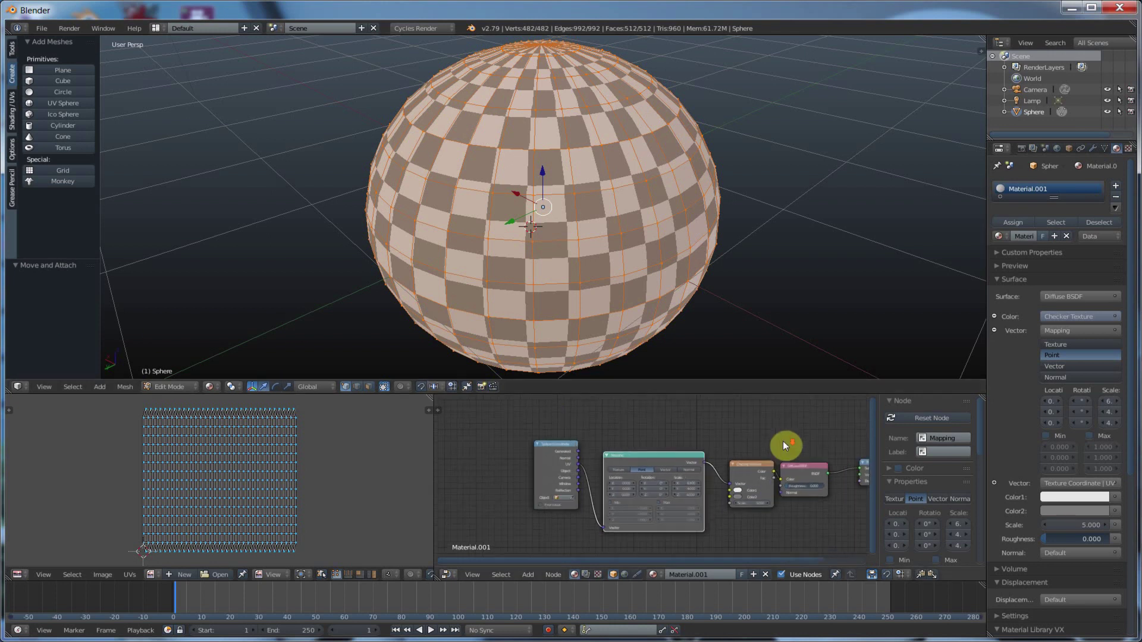
{"action": "middle_click_drag", "start_coordinate": [784, 441], "coordinate": [716, 432]}
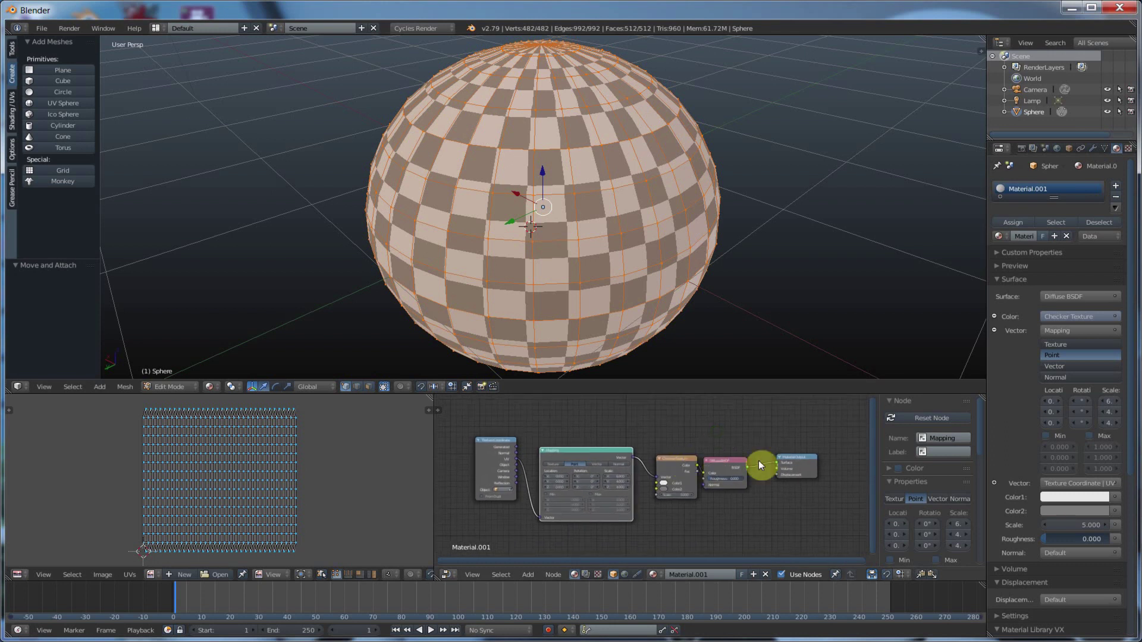
{"action": "scroll", "coordinate": [748, 458], "scroll_direction": "up", "scroll_amount": 2}
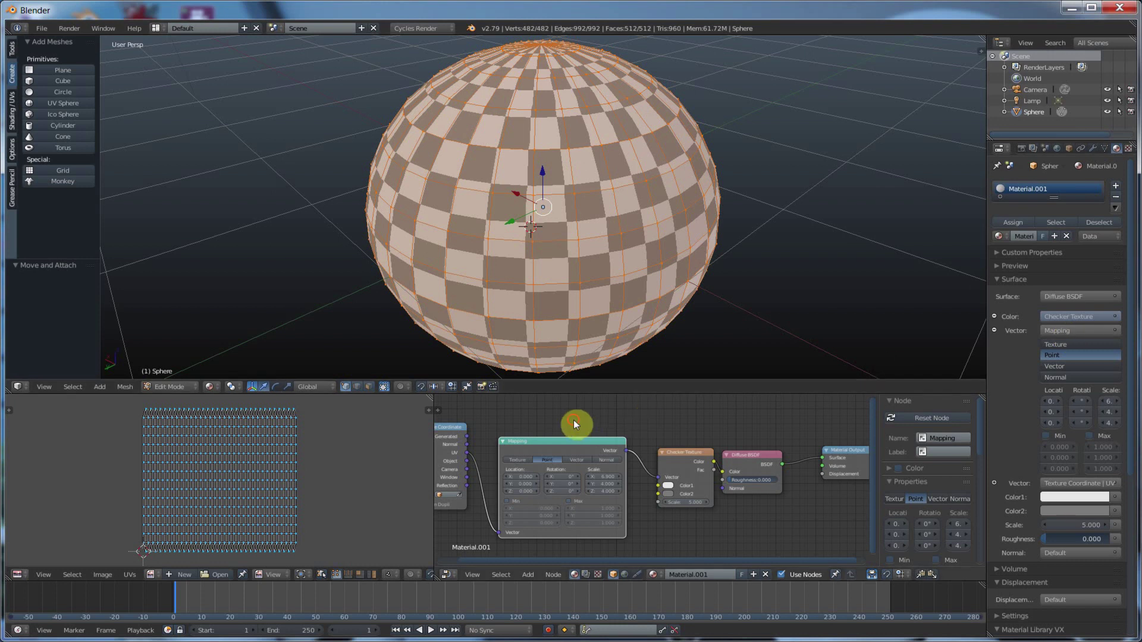
{"action": "key", "text": "shift+a"}
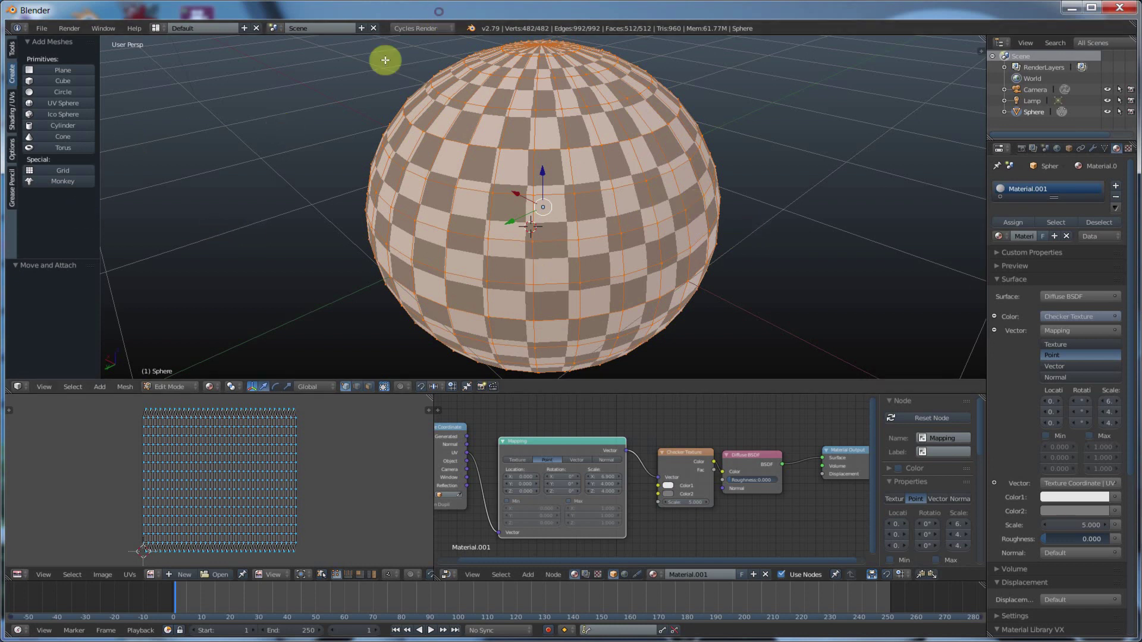
{"action": "key", "text": "shift+a"}
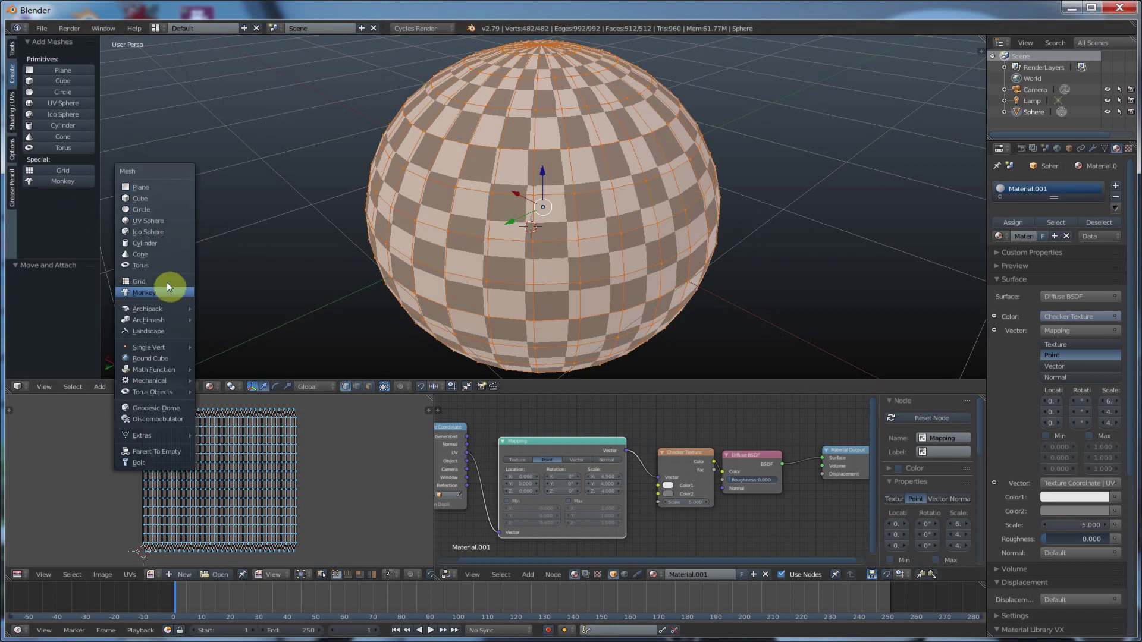
{"action": "key", "text": "shift+a"}
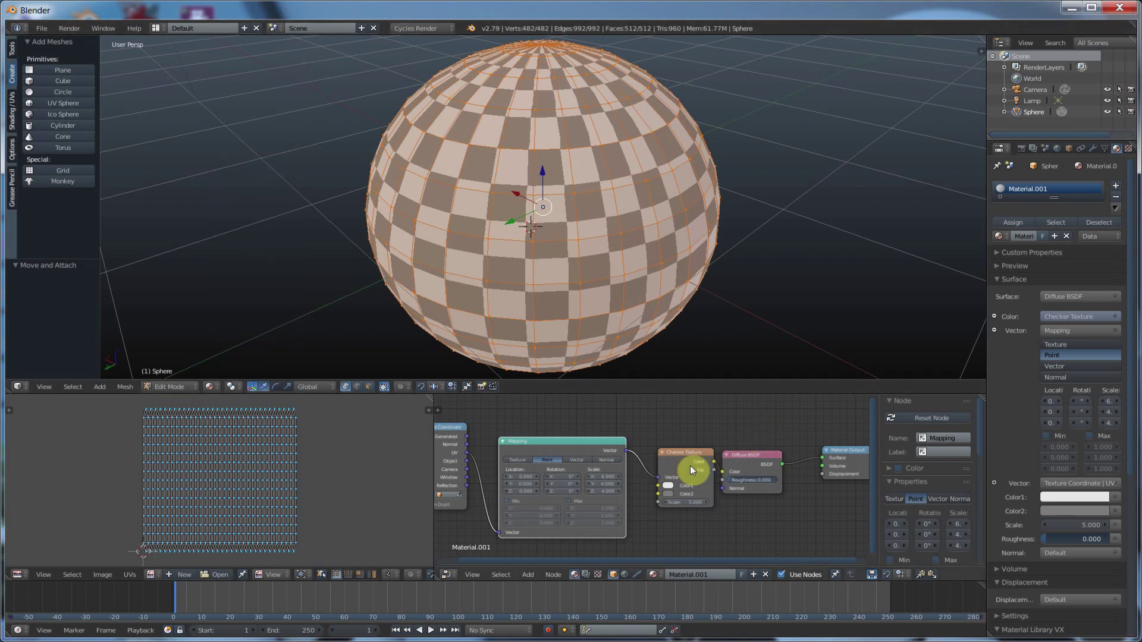
{"action": "scroll", "coordinate": [690, 465], "scroll_direction": "down", "scroll_amount": 1}
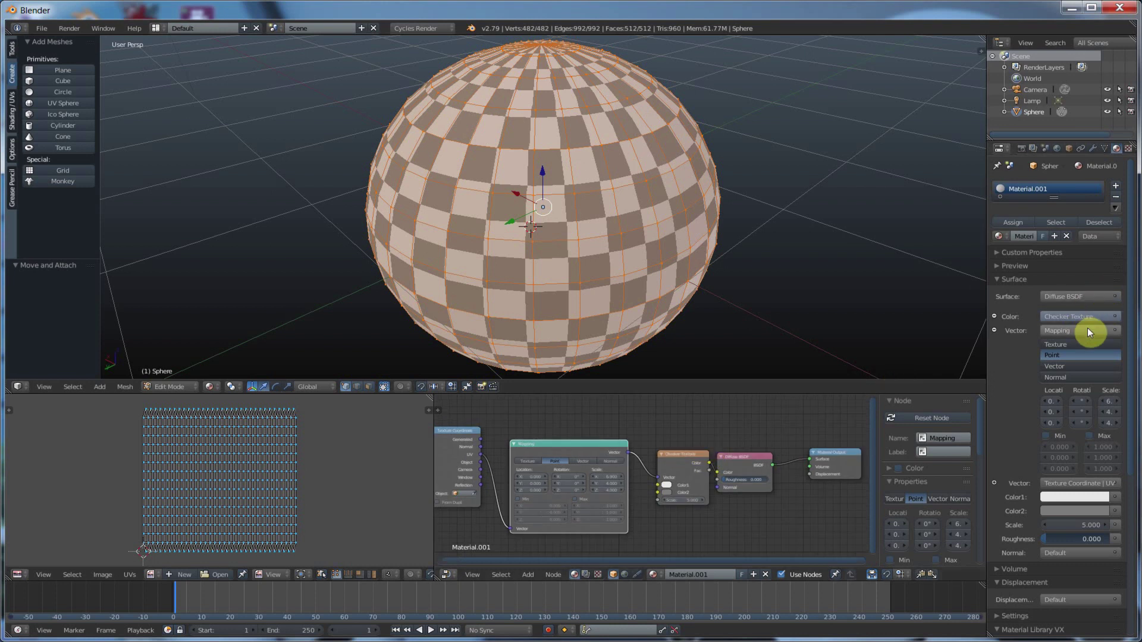